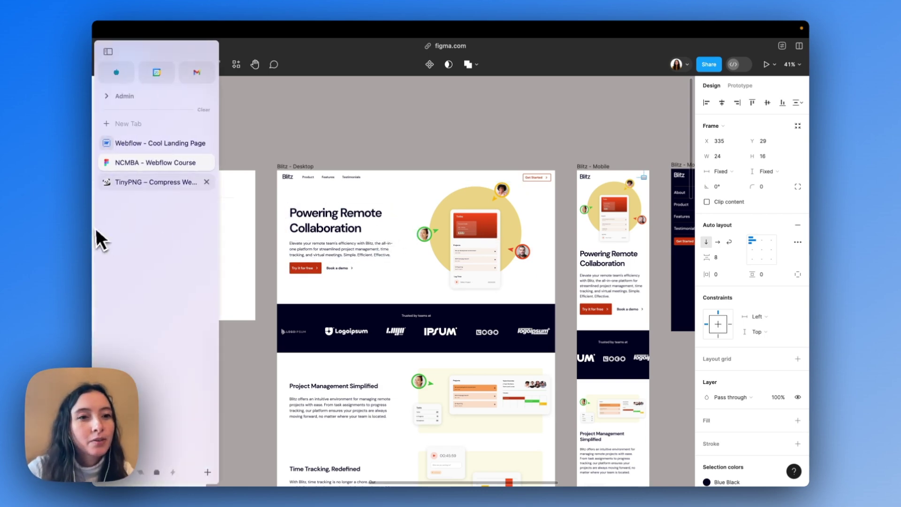
Step: Select page-wrapper in Webflow and collapse the navbar's nested elements in the navigator
click(145, 145)
click(445, 252)
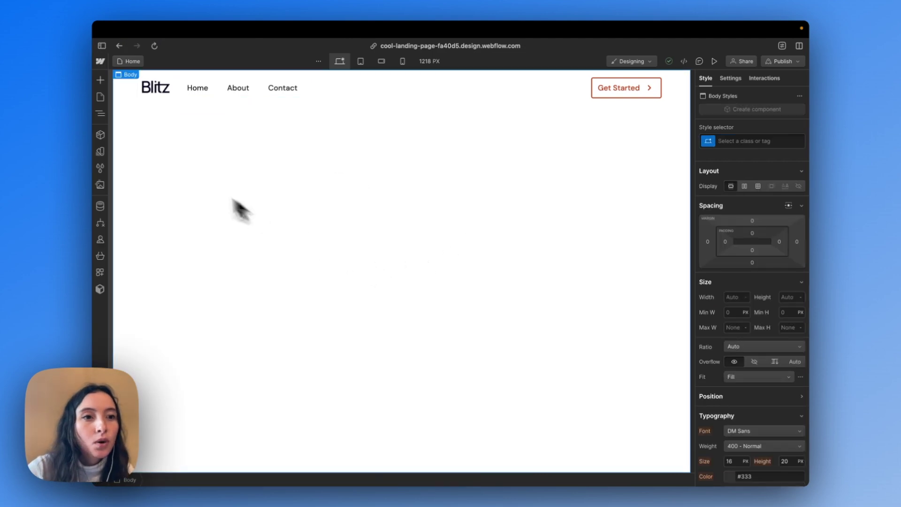
click(248, 120)
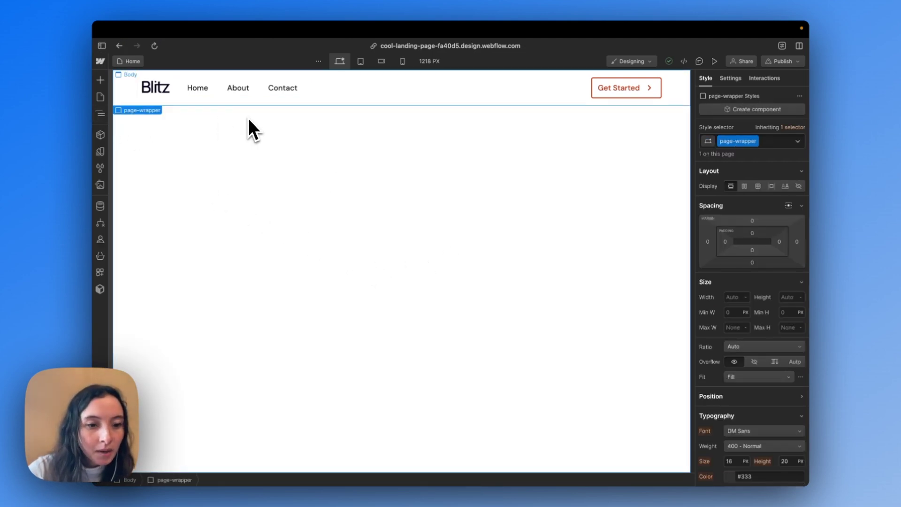
click(100, 114)
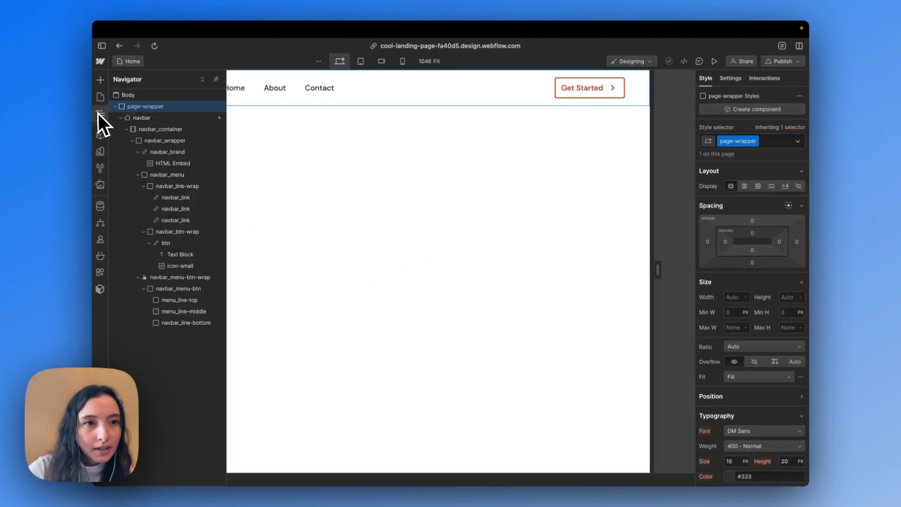
click(125, 118)
Step: Insert a Div Block under page-wrapper and give it the new class main
key(super+e)
text(di)
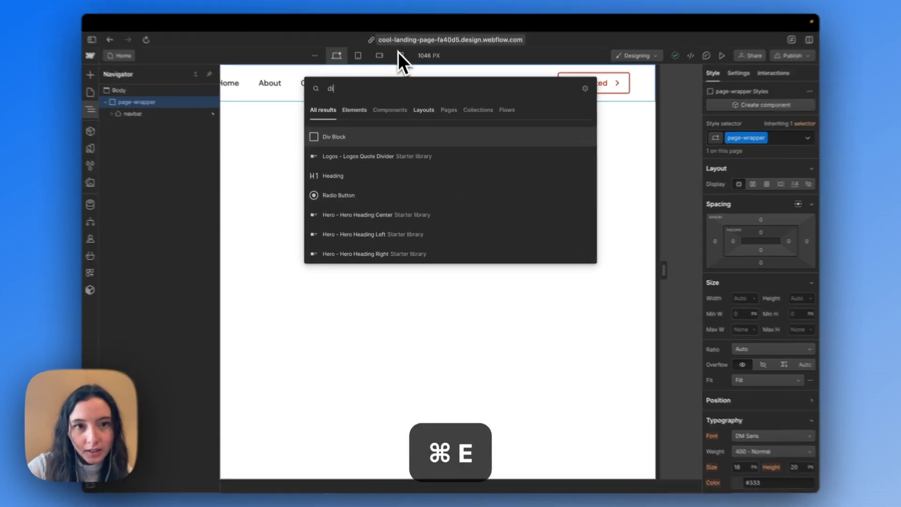
key(Return)
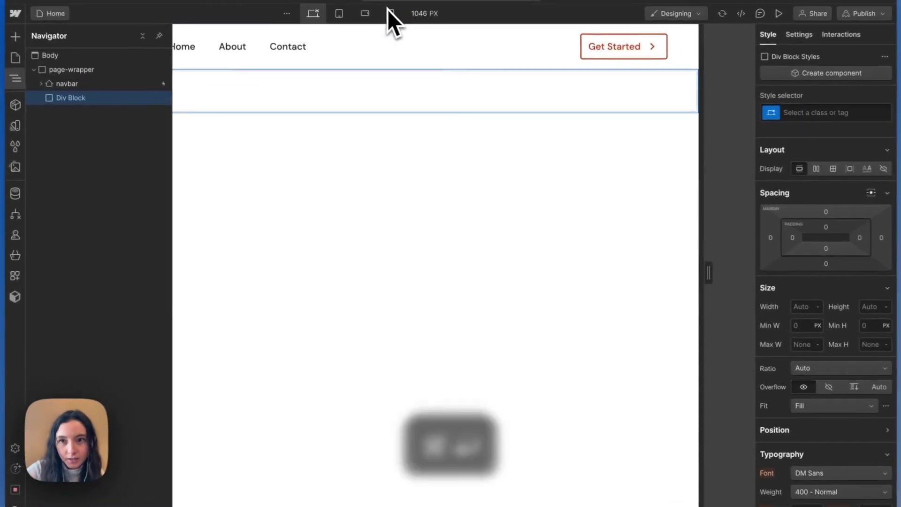
key(super+Return)
text(main)
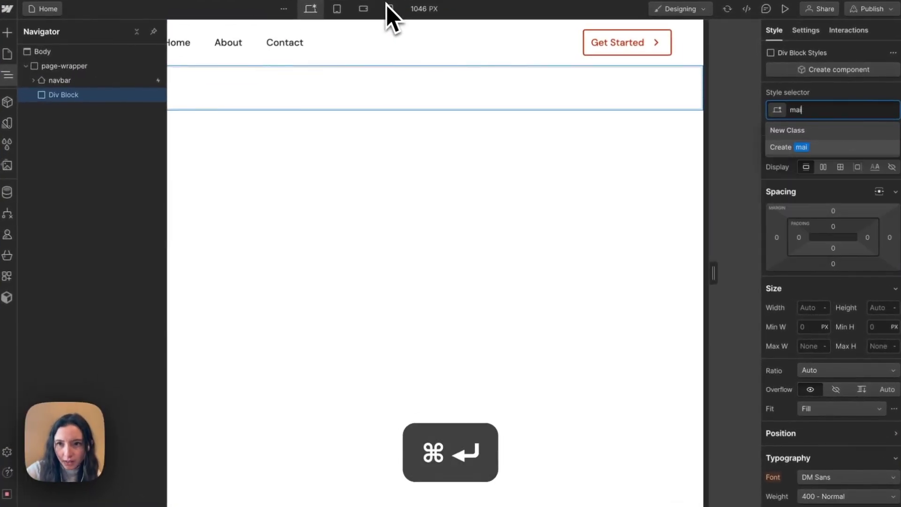
key(Return)
Step: Set the main block's semantic tag to Main in element settings
double_click(52, 90)
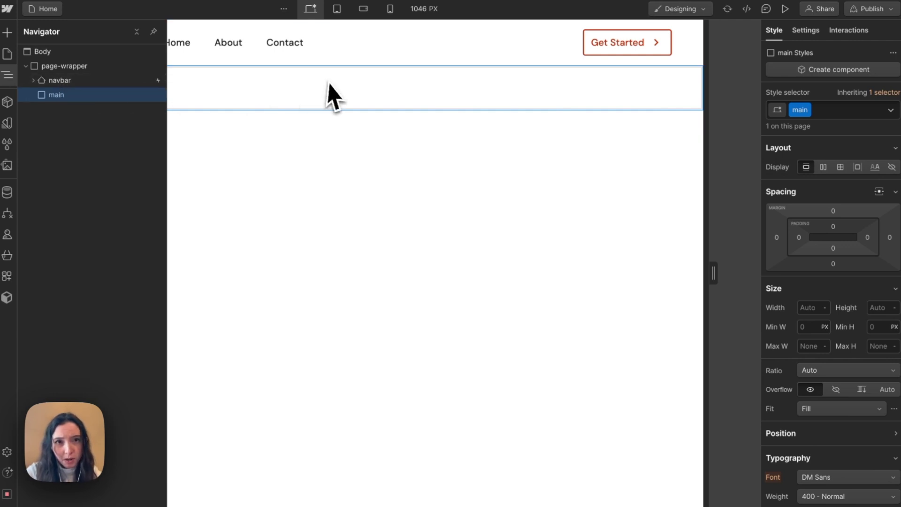
click(806, 30)
click(831, 117)
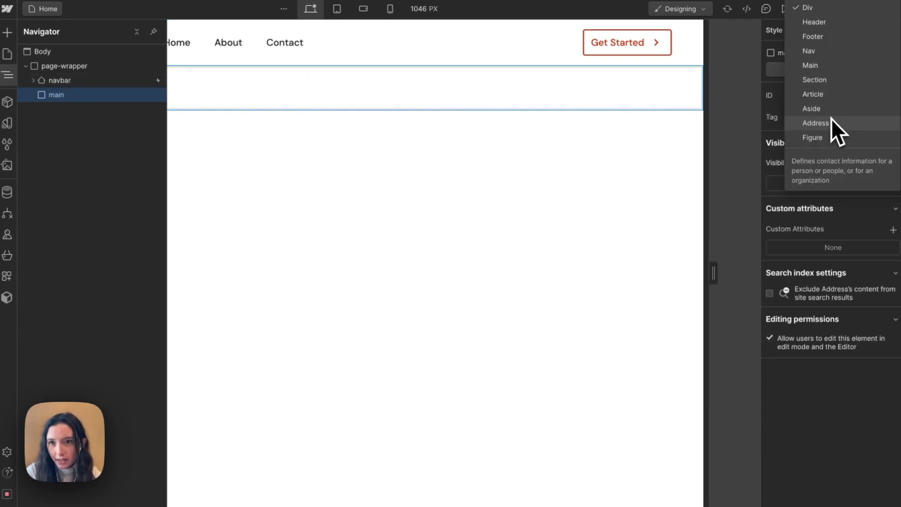
click(834, 66)
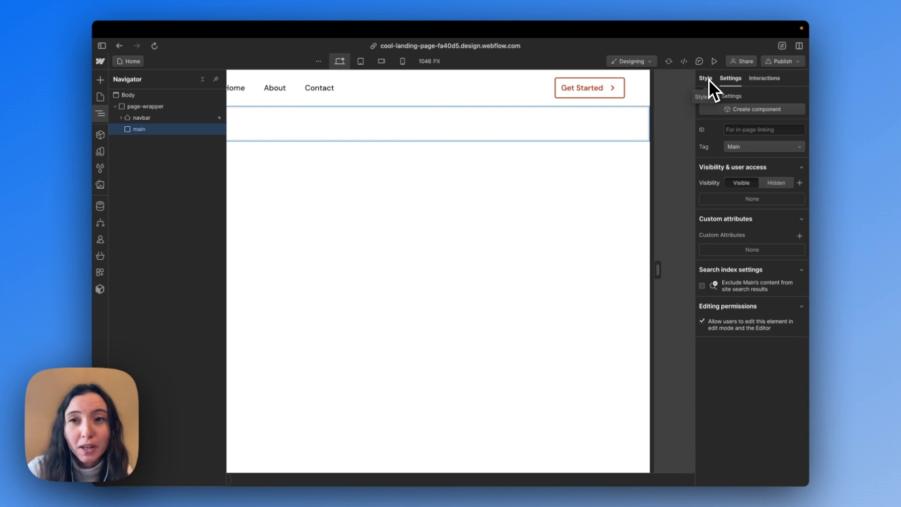
click(707, 78)
click(439, 136)
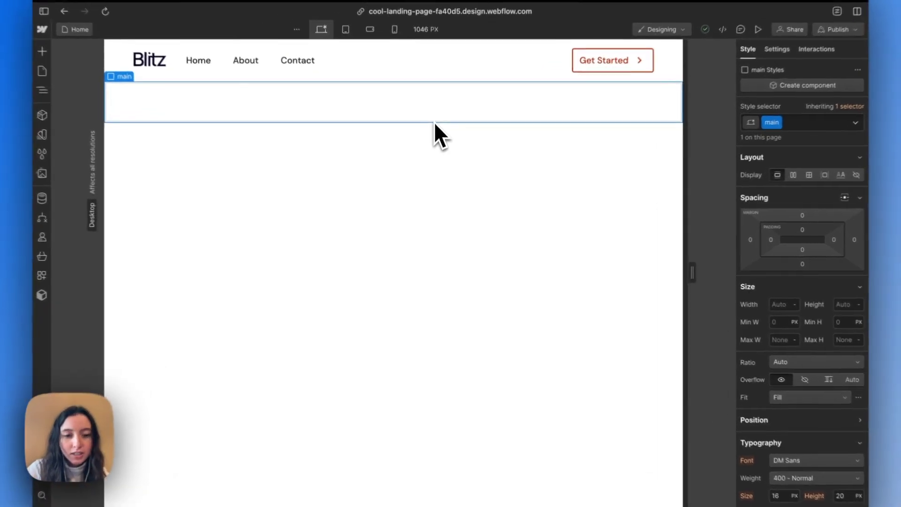
Step: Insert a Section inside main and apply the existing section class
key(super+e)
text(se)
key(Return)
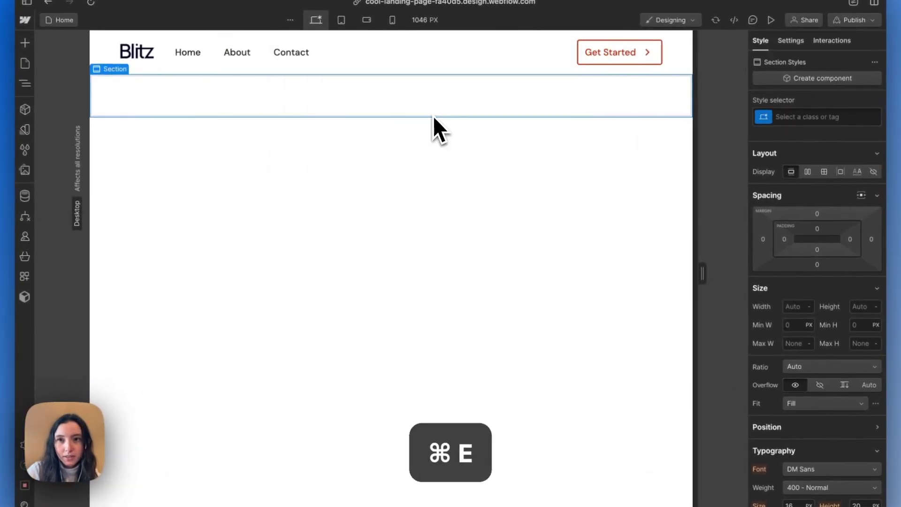
key(super+Return)
text(se)
key(Down)
key(Return)
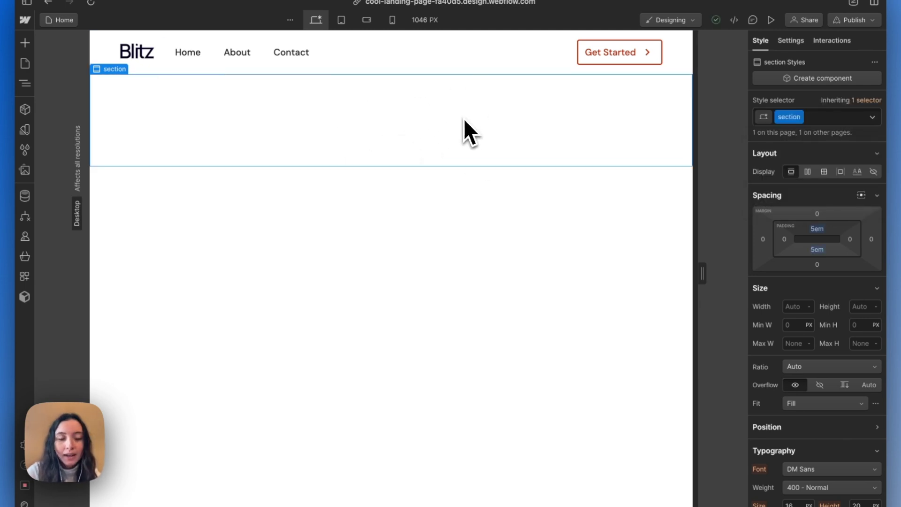
Step: Insert a Container inside the section and apply the existing container class
key(super+e)
text(con)
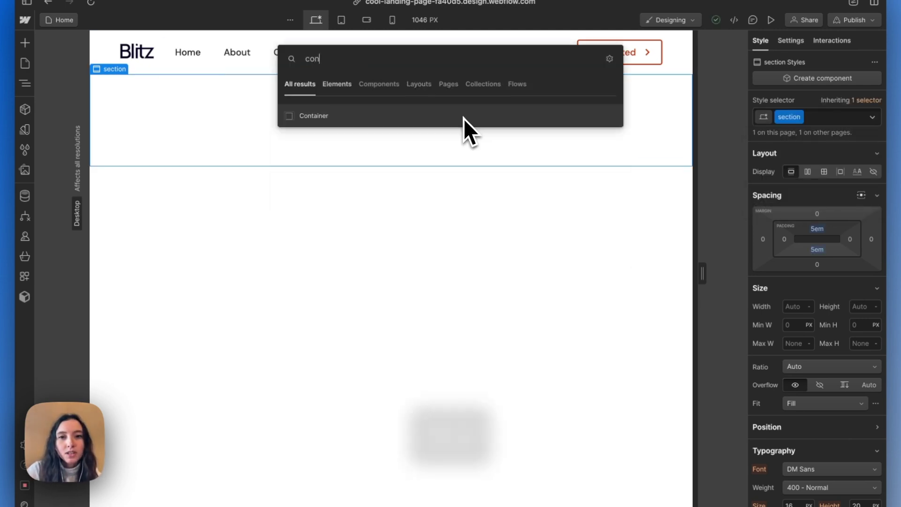
key(Return)
key(super+Return)
text(con)
key(Down)
key(Down)
key(Up)
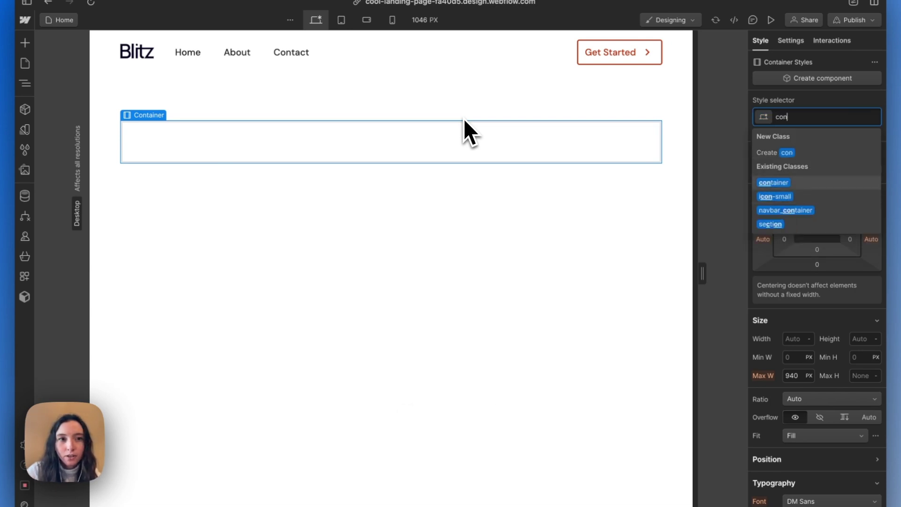
key(Return)
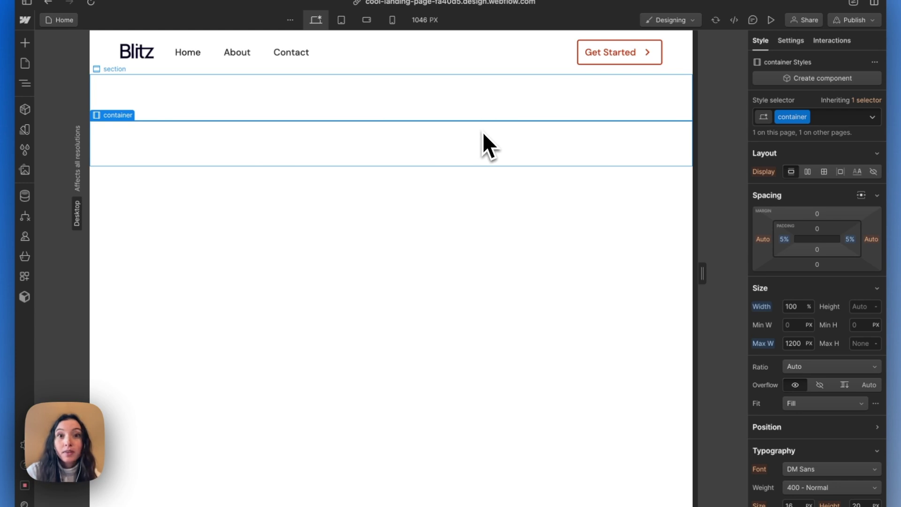
Step: Insert a Grid, widen its second column, delete the second row, and class it grid-2-col
key(super+e)
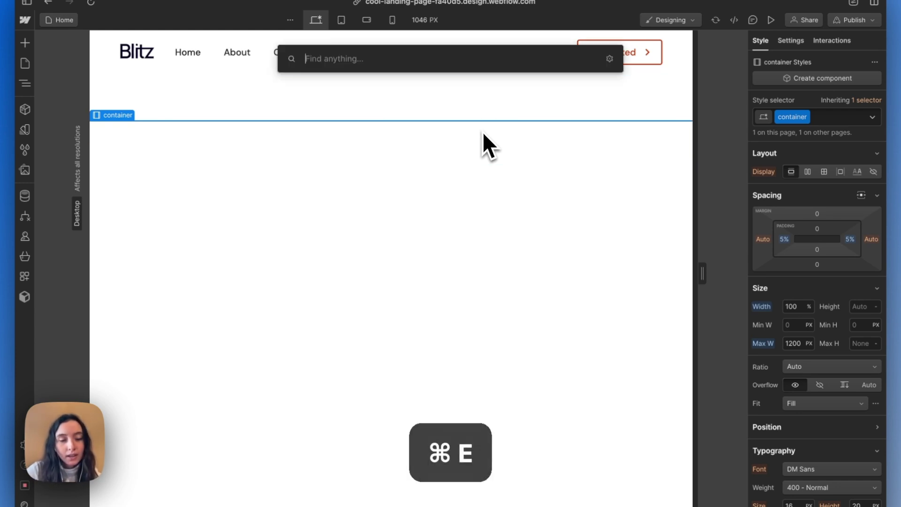
text(gr)
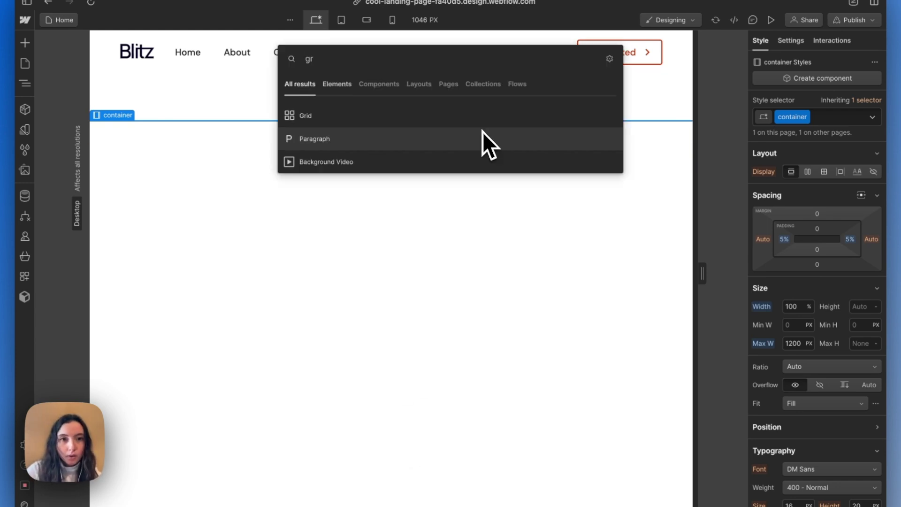
key(Return)
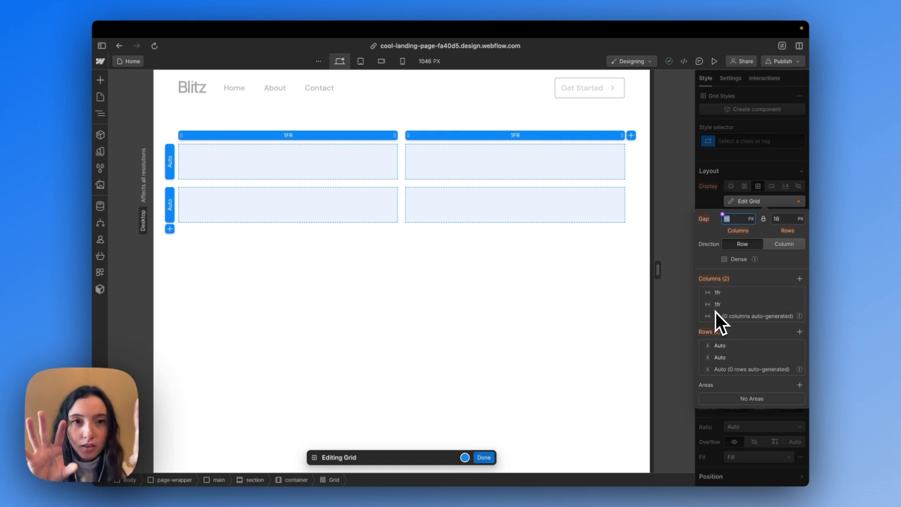
mouse_move(478, 164)
drag(402, 134, 423, 137)
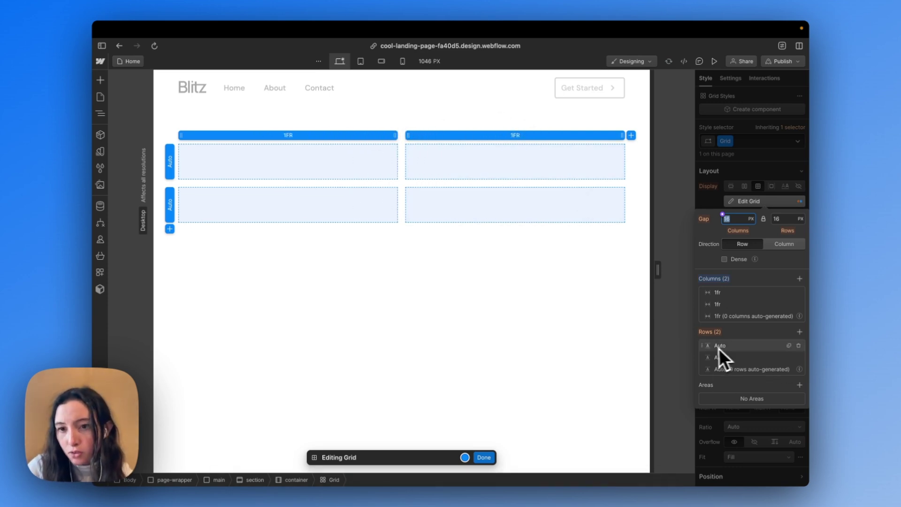
click(801, 358)
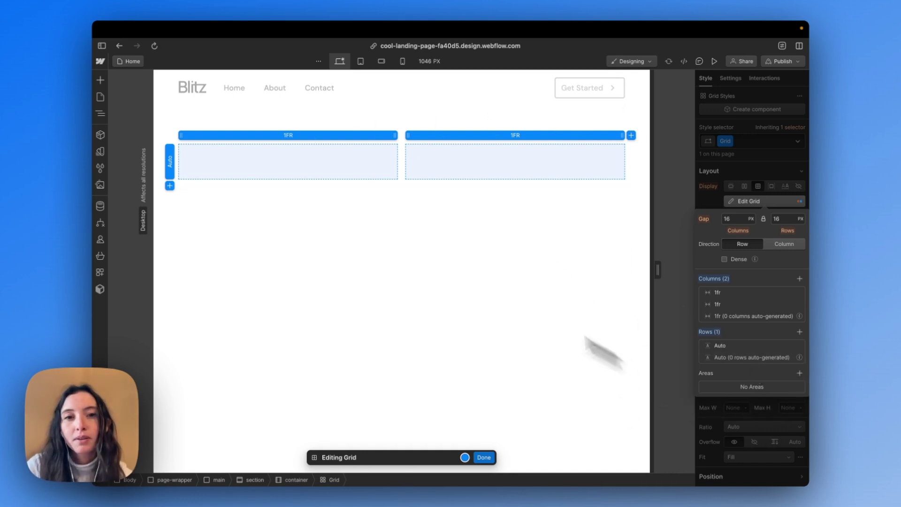
key(Escape)
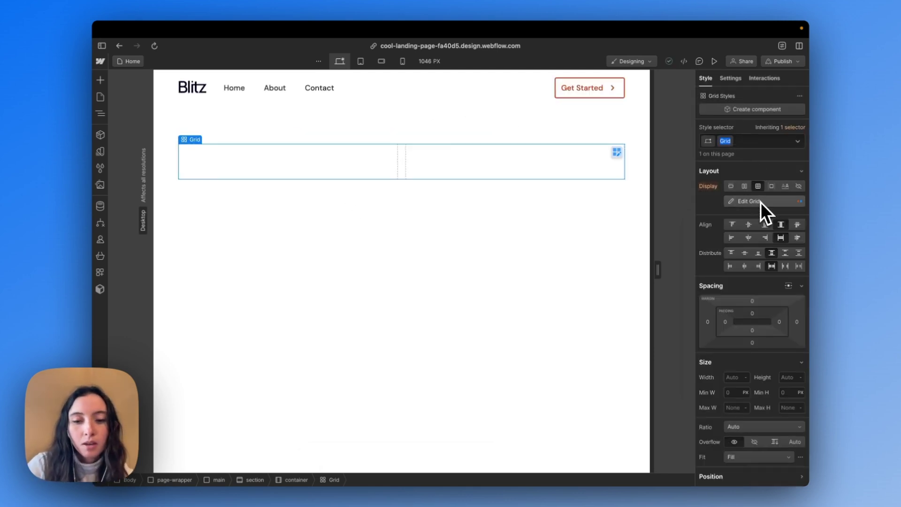
text(grid-2-col)
key(Return)
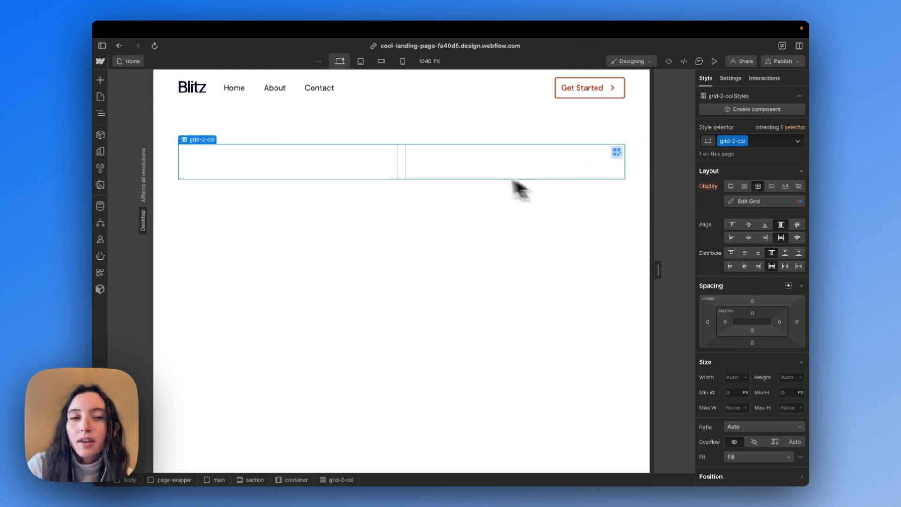
click(157, 161)
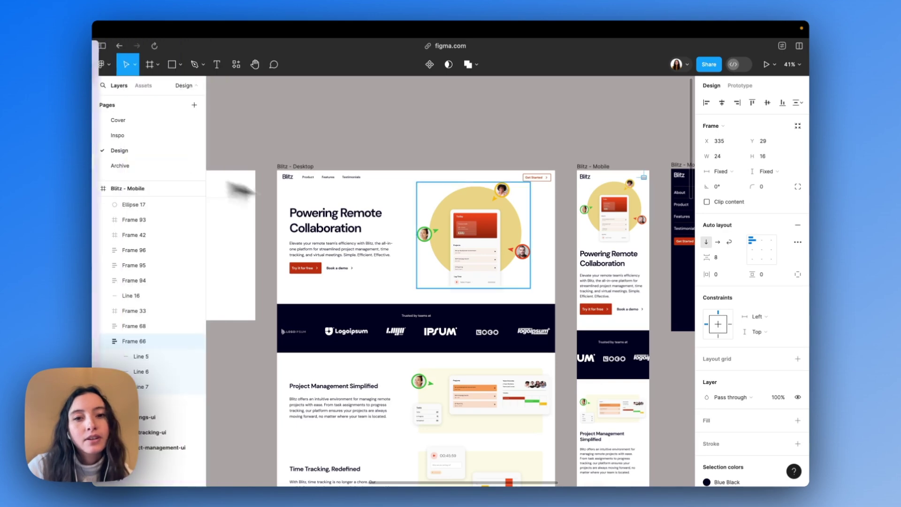
scroll(362, 246, up, 5)
click(393, 252)
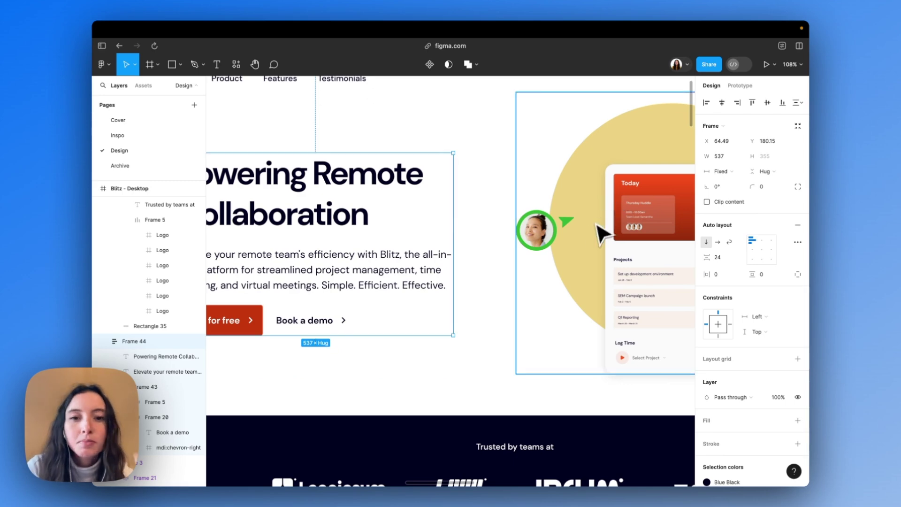
click(176, 140)
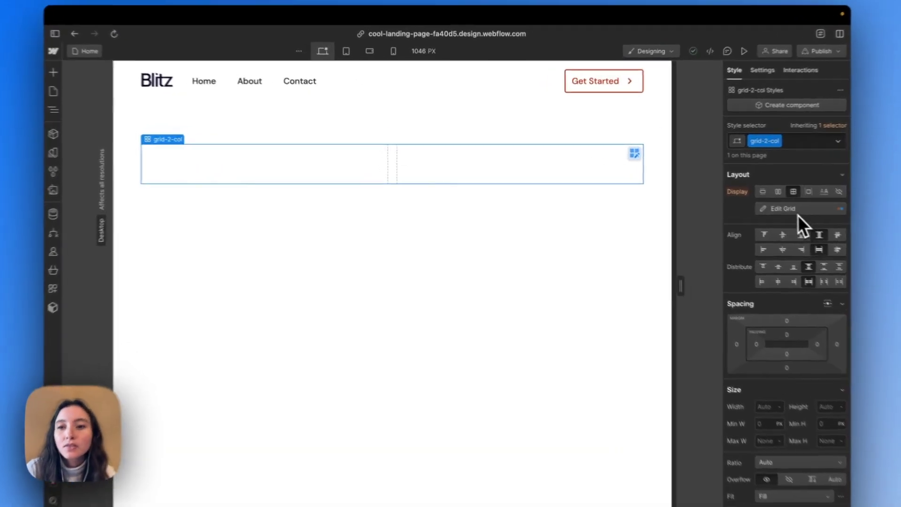
Step: Set the grid-2-col column and row gap to 7rem in Edit Grid
click(810, 215)
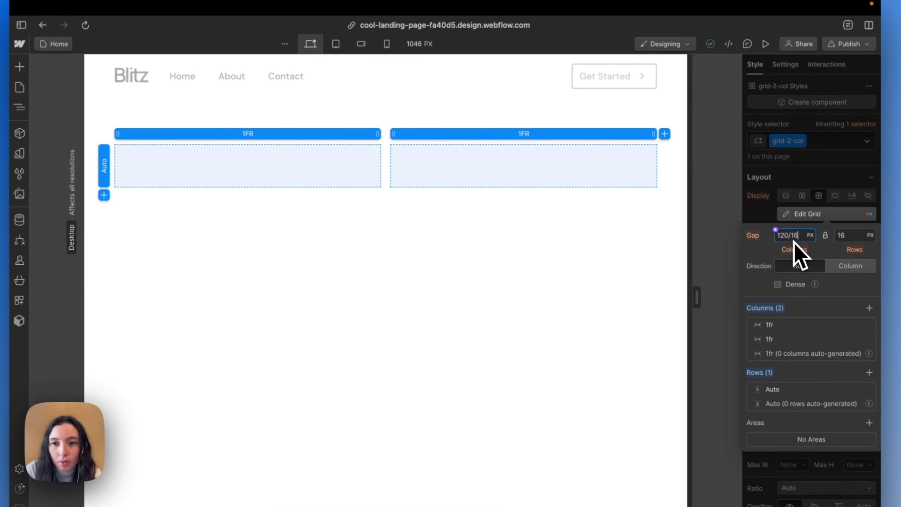
key(Return)
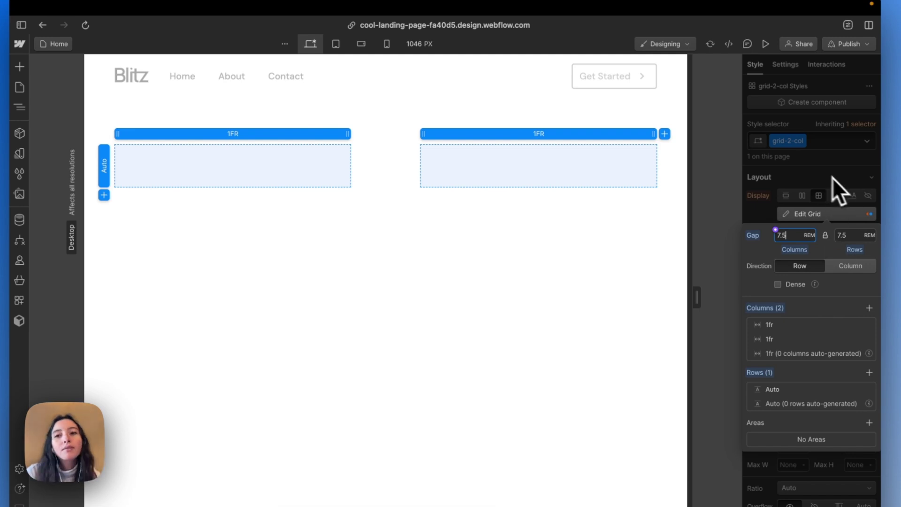
key(BackSpace)
key(BackSpace)
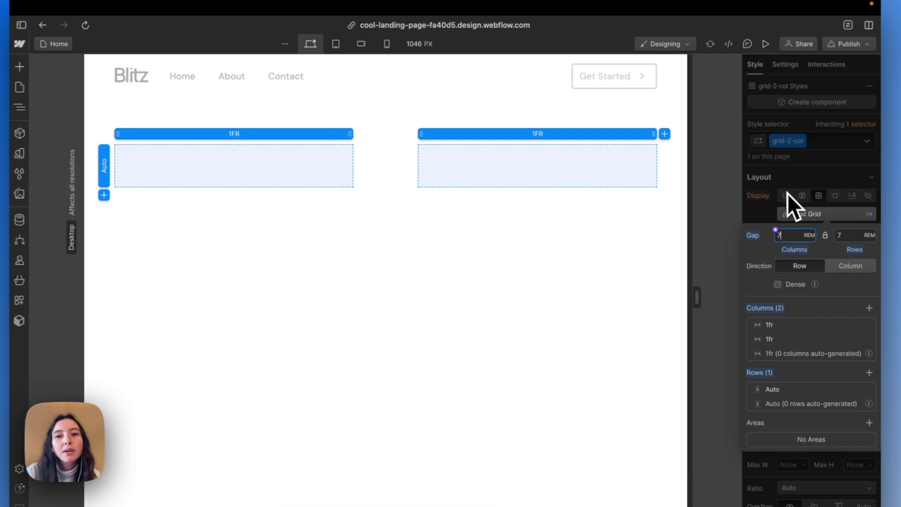
key(Escape)
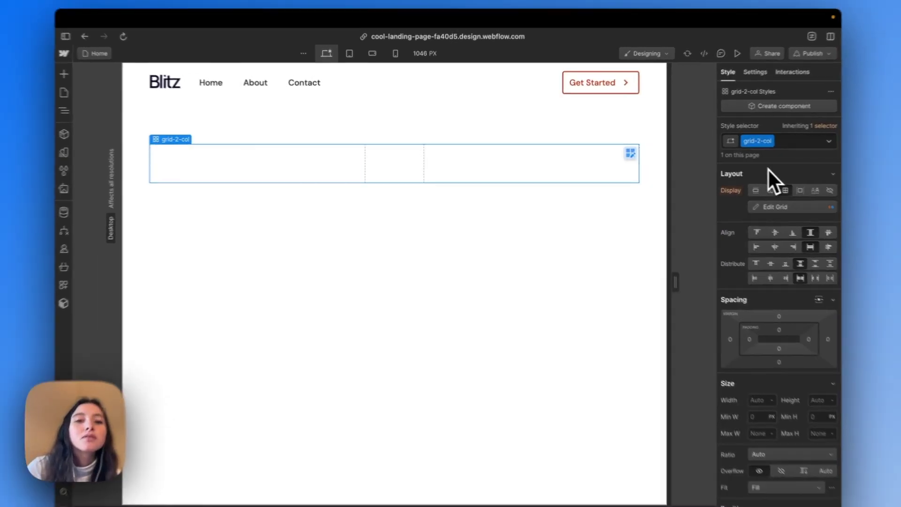
key(super+e)
text(div)
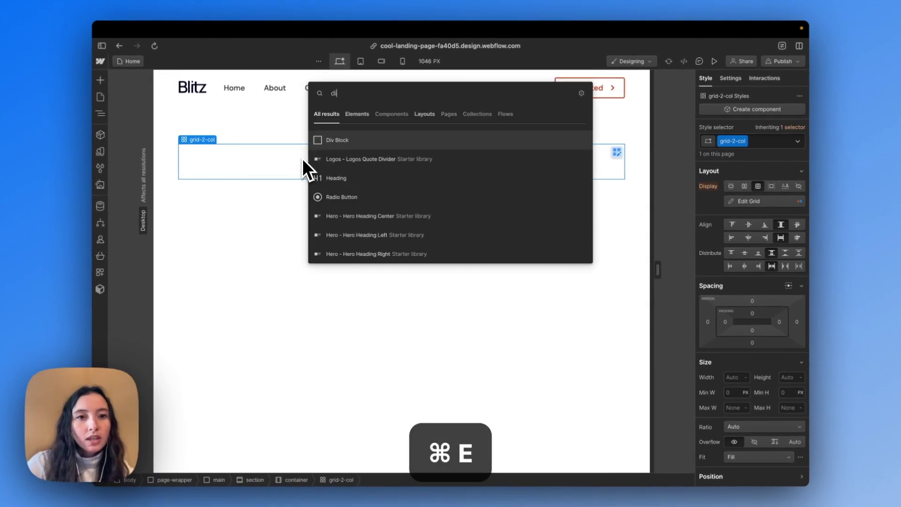
Step: Insert a Div Block into the grid with an Image inside it
key(Return)
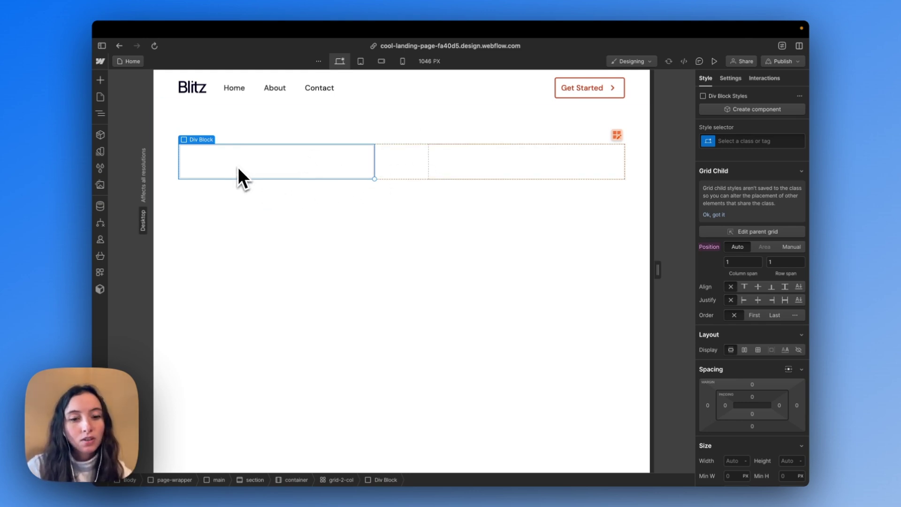
key(super+e)
text(im)
key(Return)
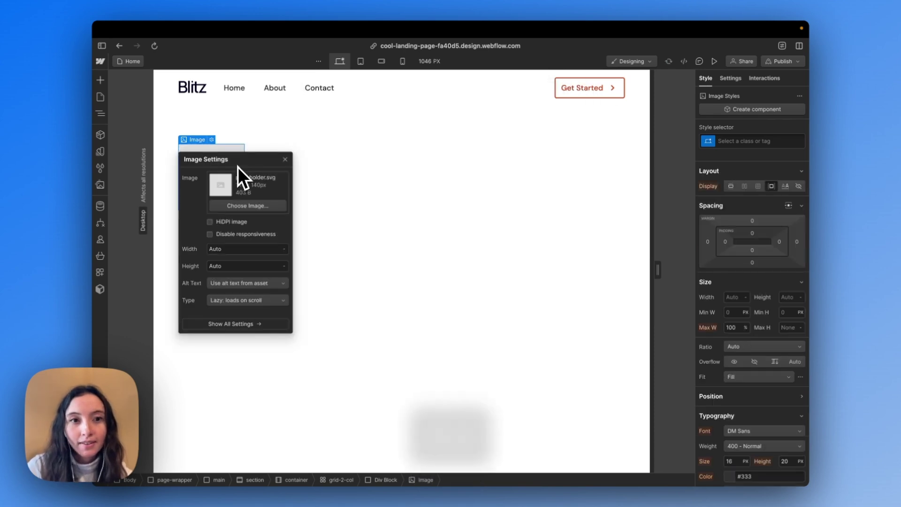
Step: Add then delete a Background Video on the grid, and delete the placeholder image
click(288, 189)
key(super+e)
click(395, 258)
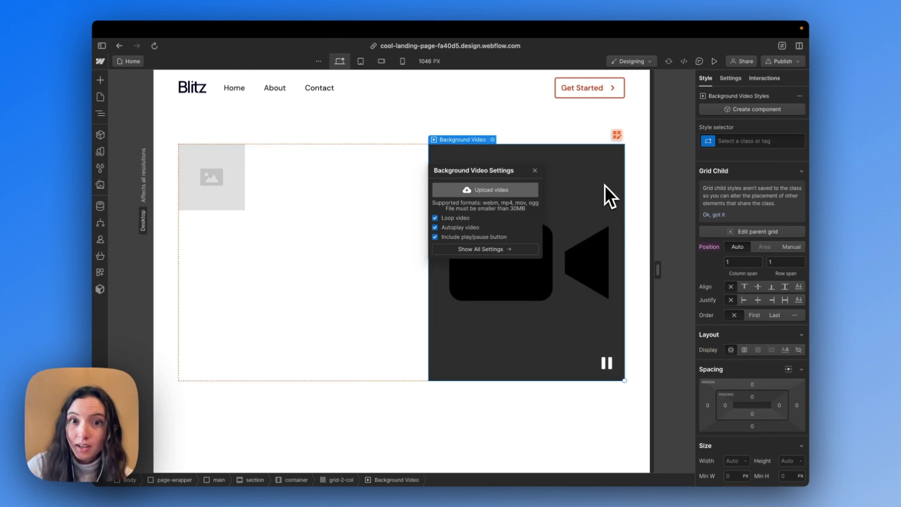
key(Delete)
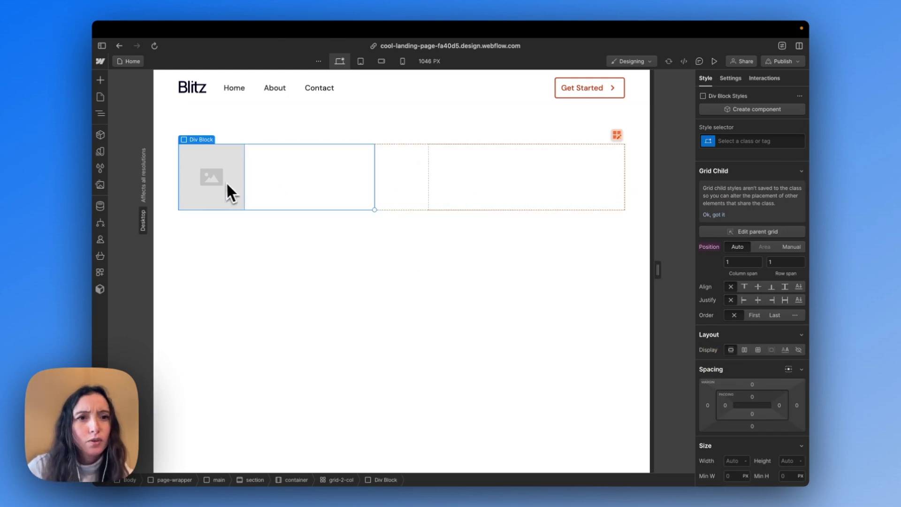
click(225, 183)
key(Delete)
Step: Insert an H1 heading with class h1 into the empty left-column block
click(245, 169)
key(super+e)
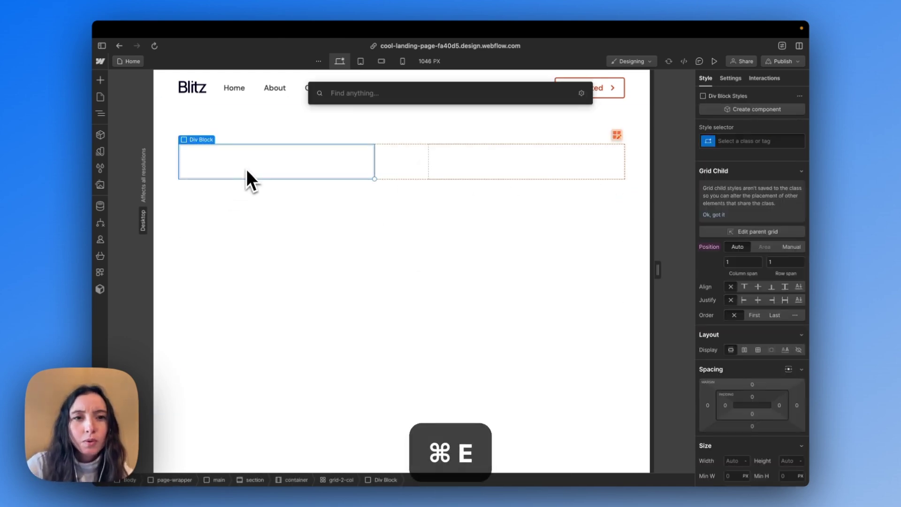
text(h1)
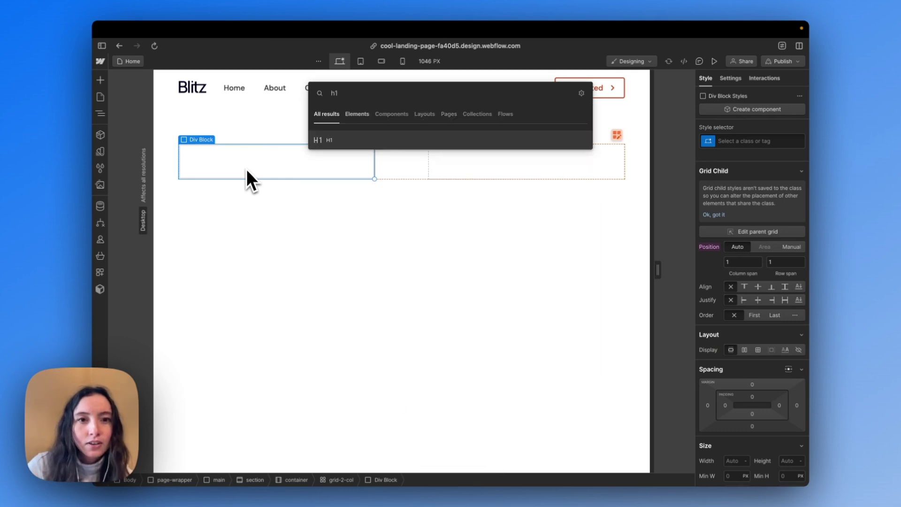
key(Return)
key(super+Return)
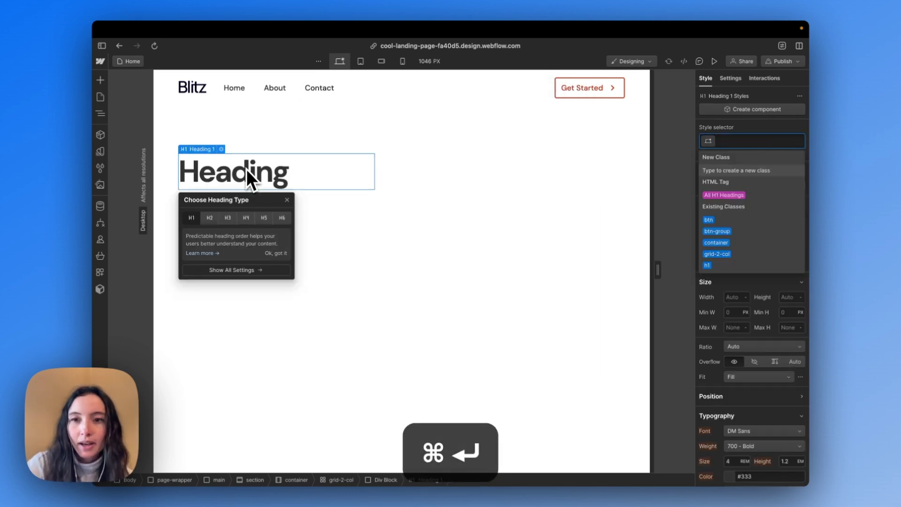
text(h1)
key(Return)
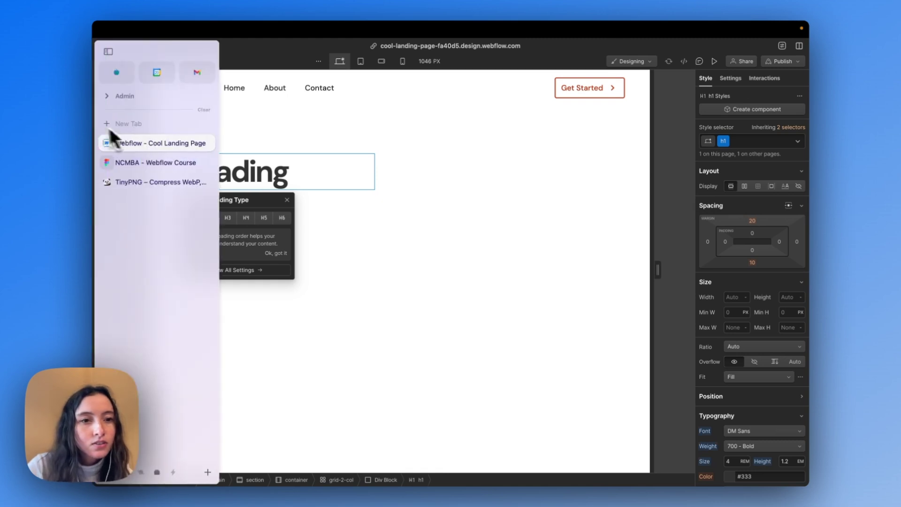
Step: Paste the Figma headline 'Powering Remote Collaboration' into the heading
click(138, 163)
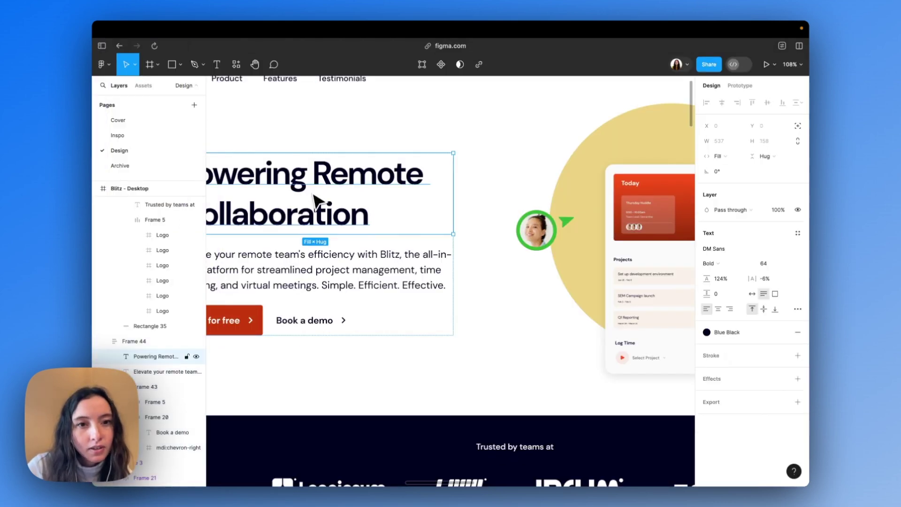
double_click(316, 202)
key(super+c)
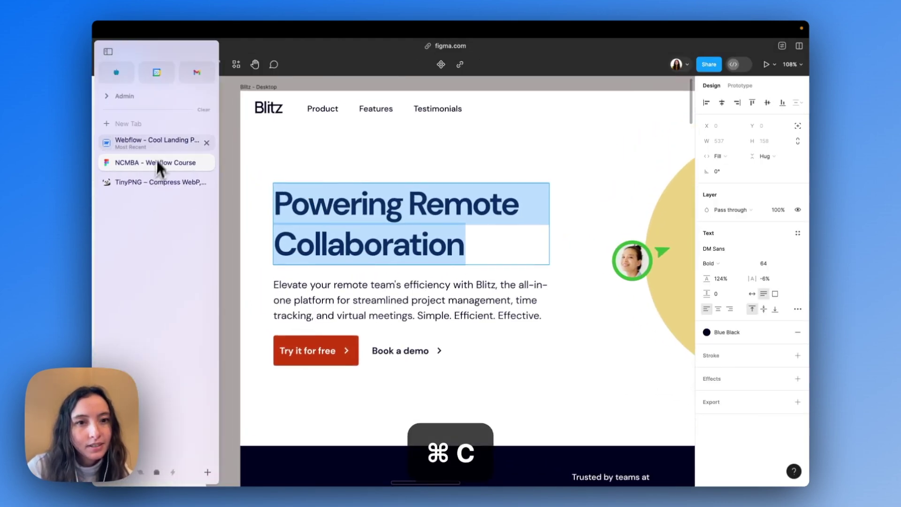
click(156, 144)
double_click(261, 184)
key(super+v)
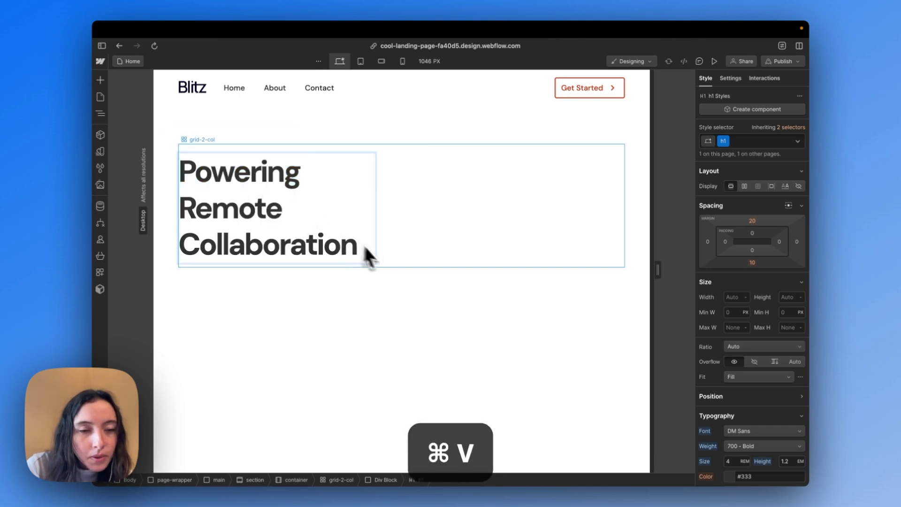
click(387, 207)
Step: Add a Paragraph below the heading containing the Blitz description copied from Figma
click(338, 232)
key(super+e)
text(p)
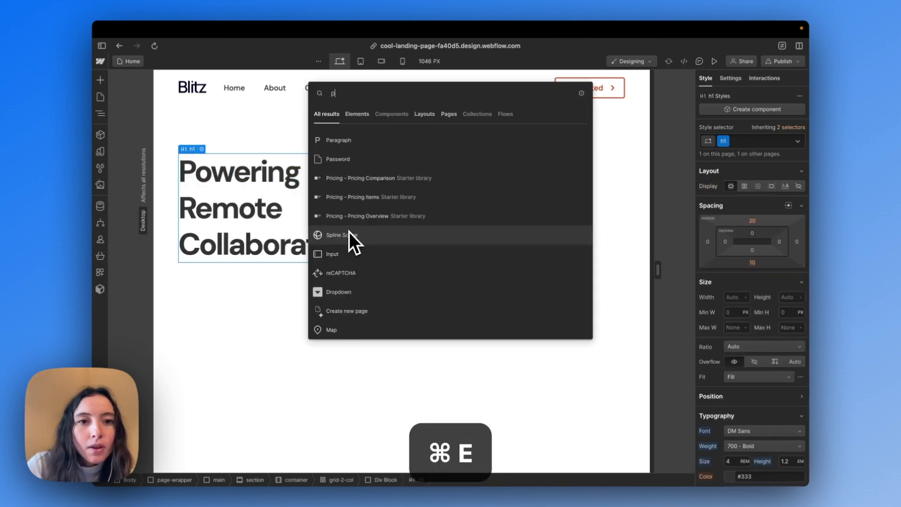
key(Up)
key(Up)
key(Up)
key(Up)
key(Up)
key(Return)
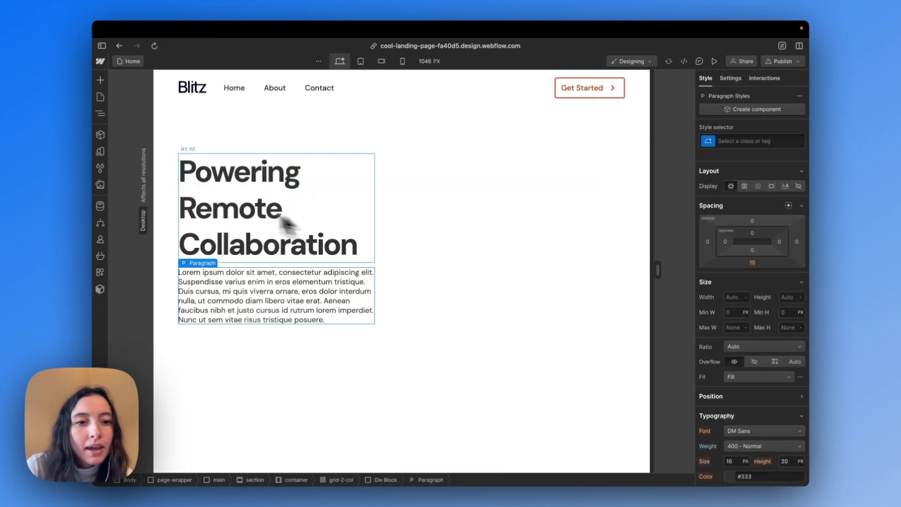
click(157, 177)
key(super+c)
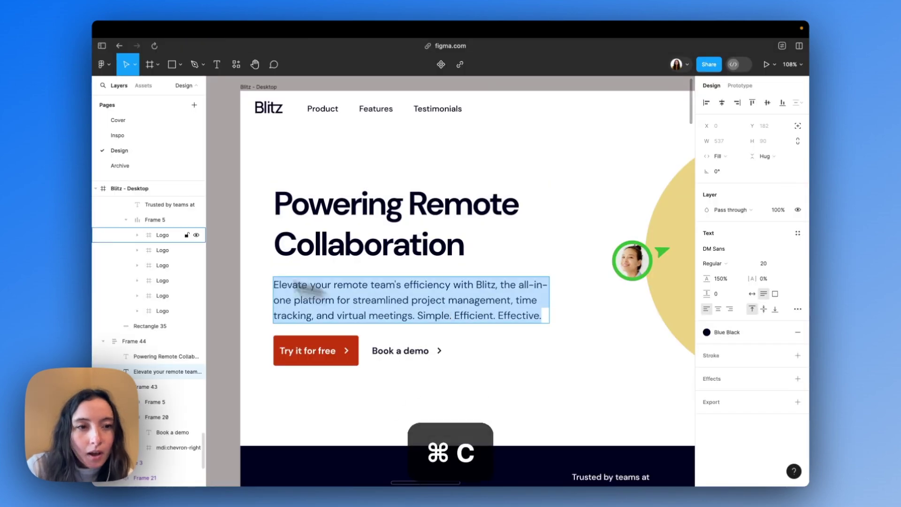
click(151, 144)
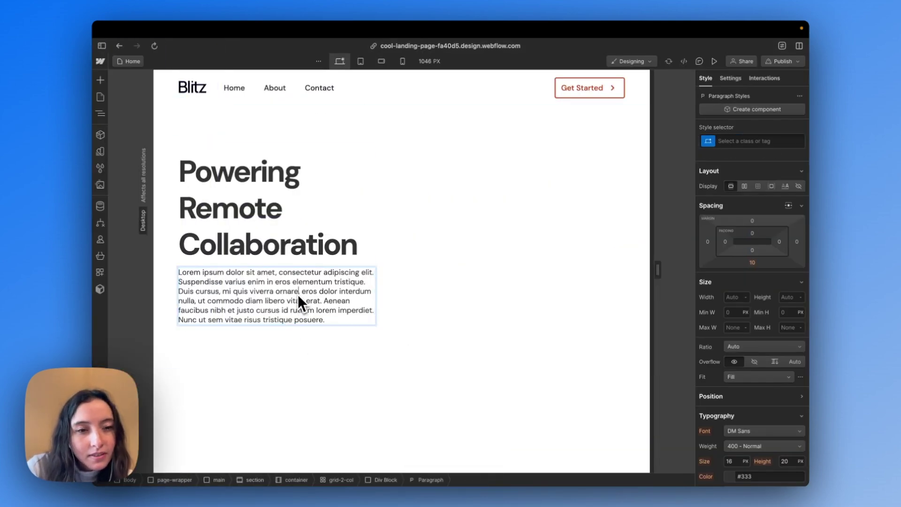
double_click(297, 292)
key(super+v)
click(380, 294)
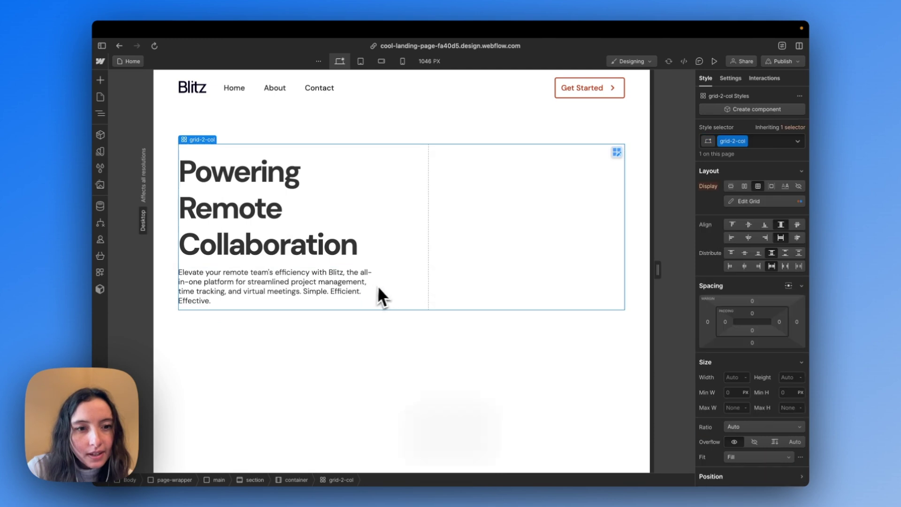
Step: Copy the description paragraph element for reuse on another page
click(315, 296)
key(super+c)
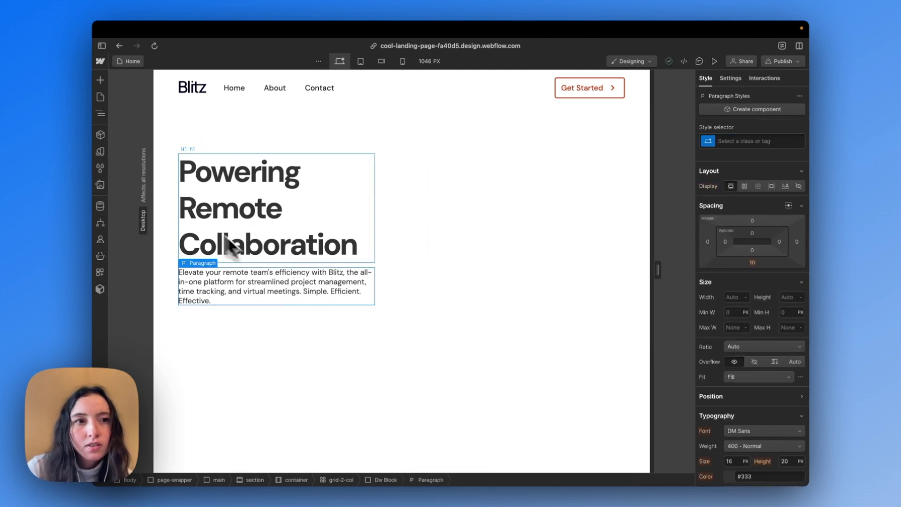
click(100, 96)
Step: On the Styles page, paste the description paragraph and duplicate the Buttons label heading
click(166, 143)
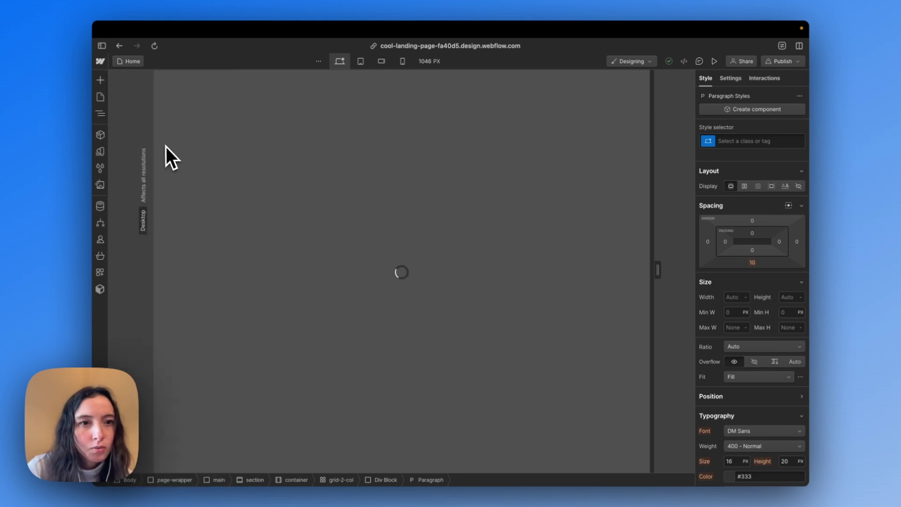
scroll(395, 277, down, 5)
click(314, 325)
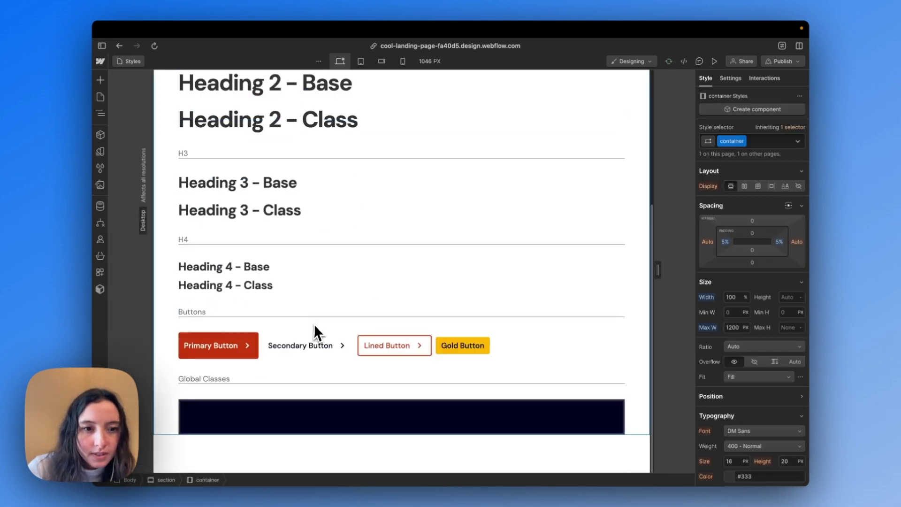
click(206, 312)
key(super+v)
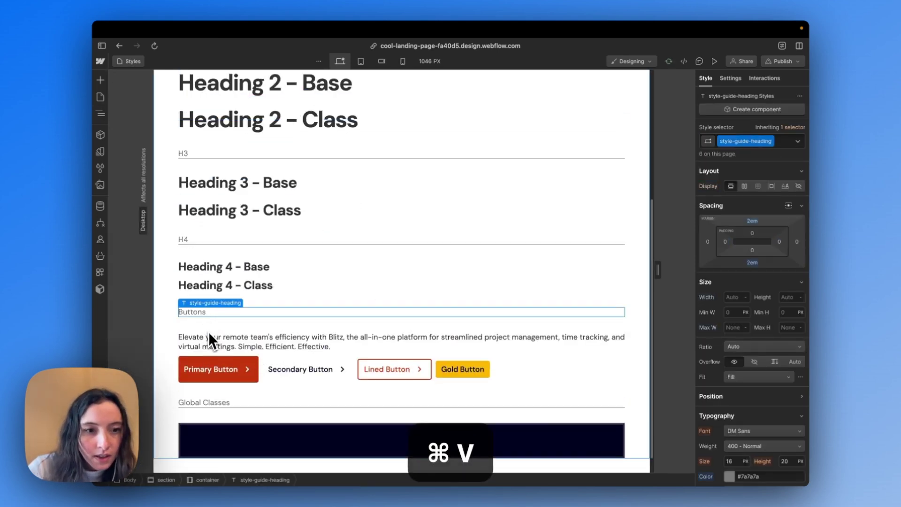
drag(200, 312, 197, 380)
key(super+d)
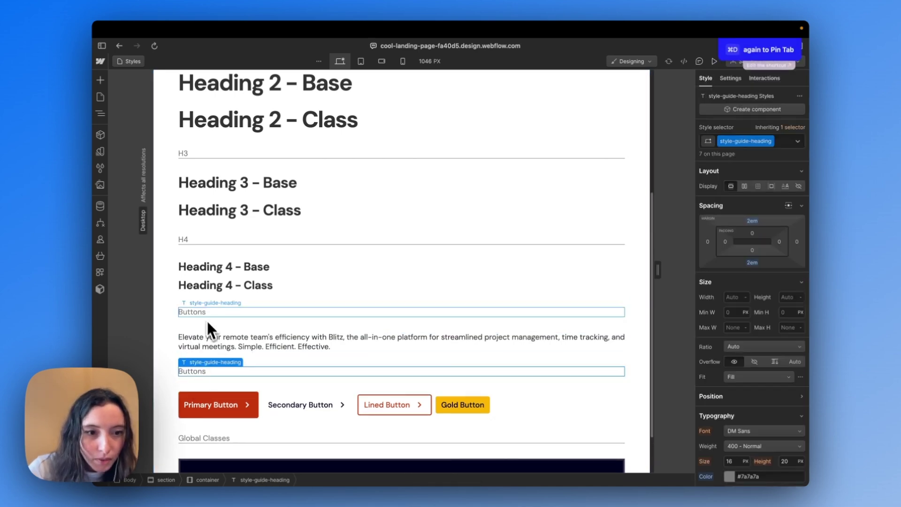
Step: Rename the upper label to Paragraph and target the All Paragraphs tag for styling
double_click(199, 312)
text(Paragraph)
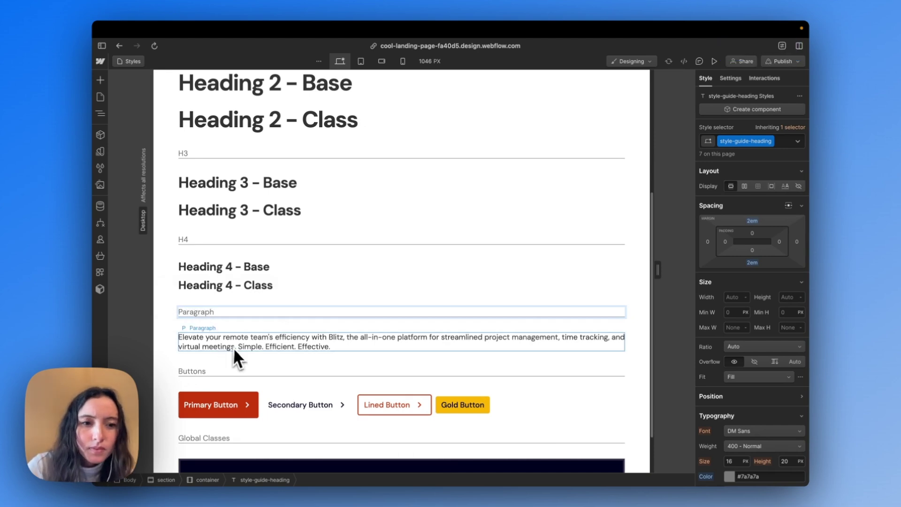
click(236, 347)
key(super+Return)
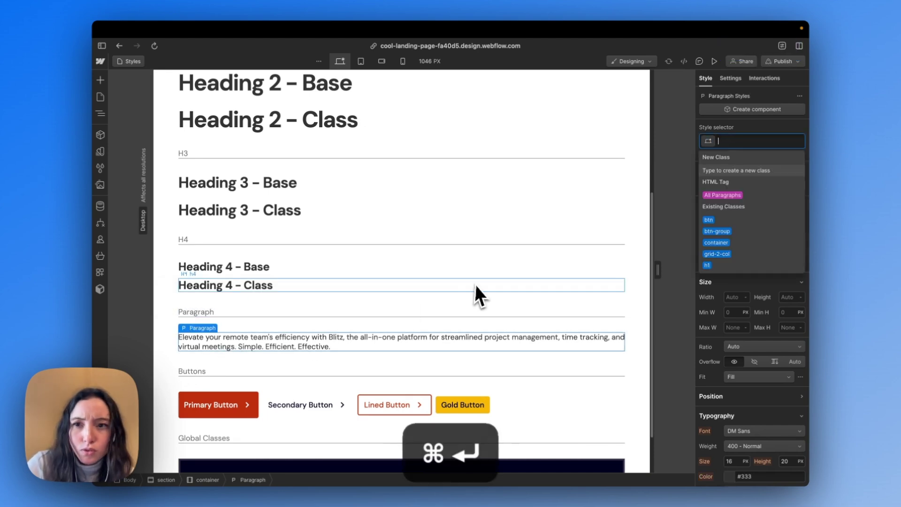
click(741, 194)
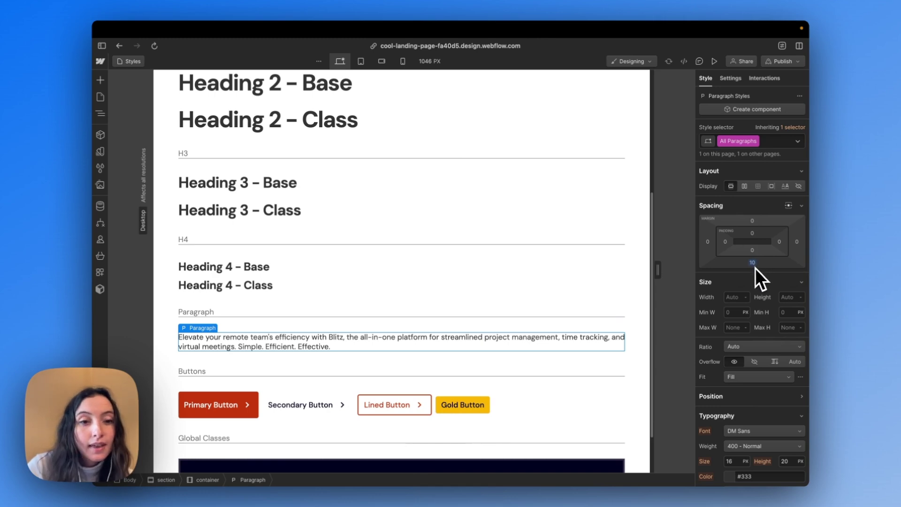
Step: Set All Paragraphs line height to 1.5 EM, matching Figma's regular paragraph style
mouse_move(94, 269)
click(160, 159)
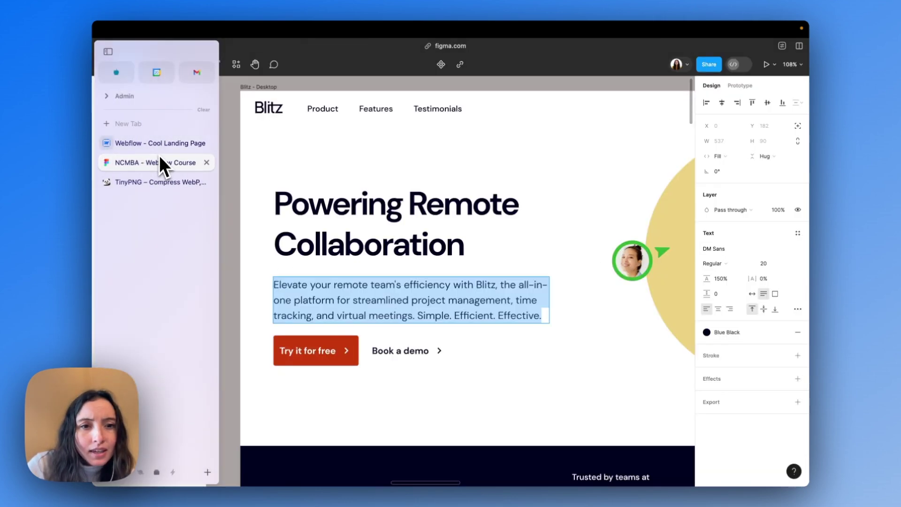
scroll(354, 212, down, 3)
scroll(358, 213, up, 3)
scroll(358, 213, up, 3)
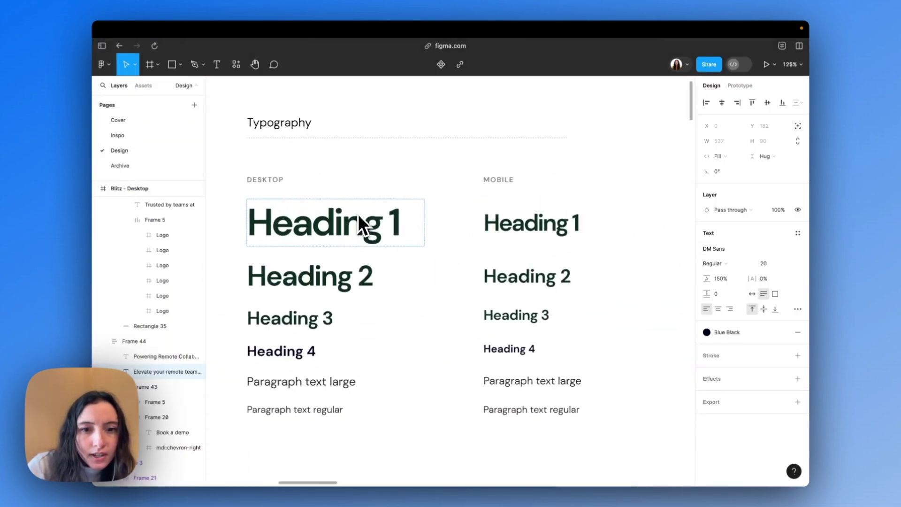
click(320, 383)
scroll(317, 382, down, 1)
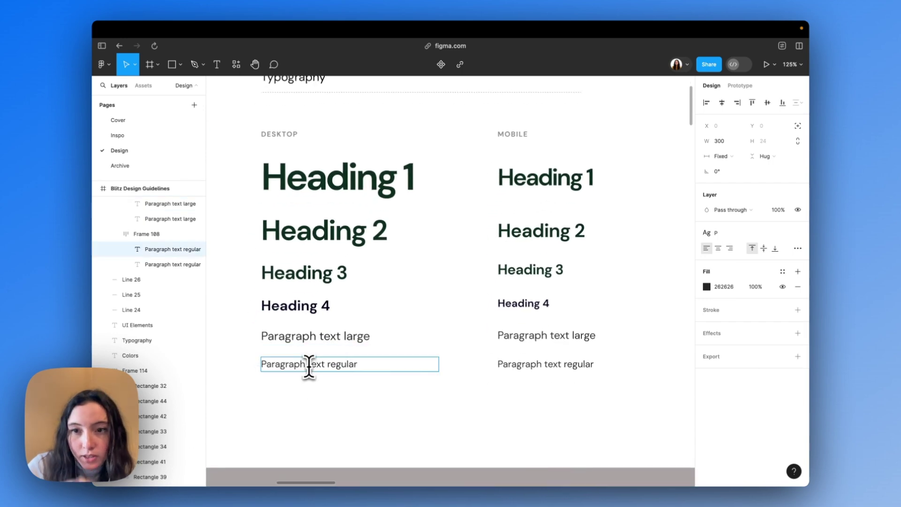
click(783, 233)
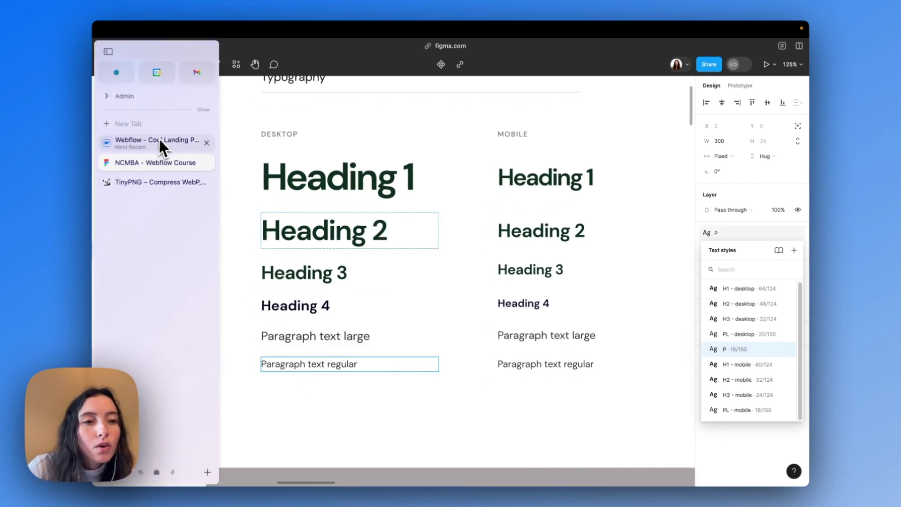
click(159, 142)
scroll(754, 363, down, 3)
click(733, 378)
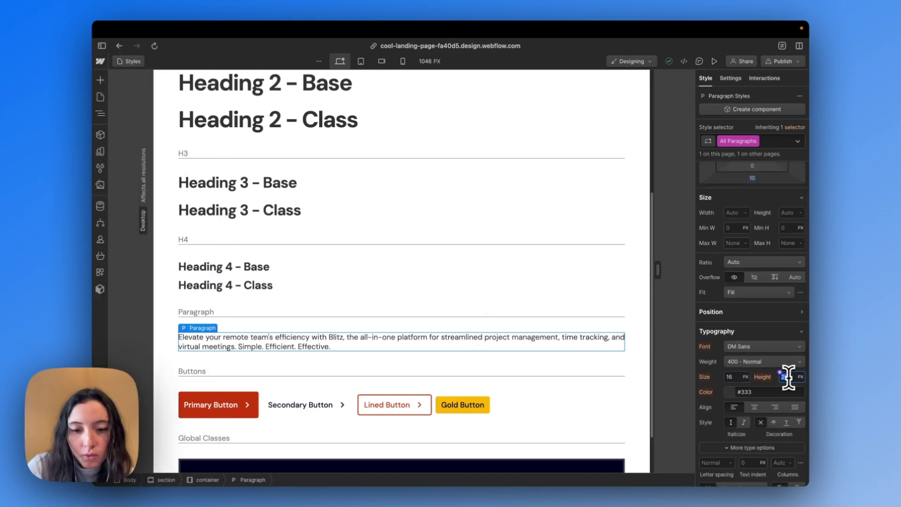
text(1.5)
key(Return)
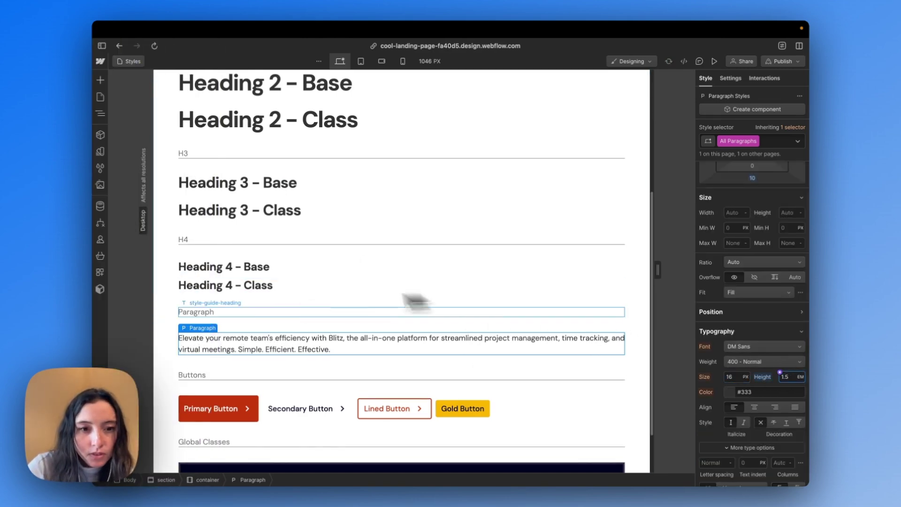
click(241, 335)
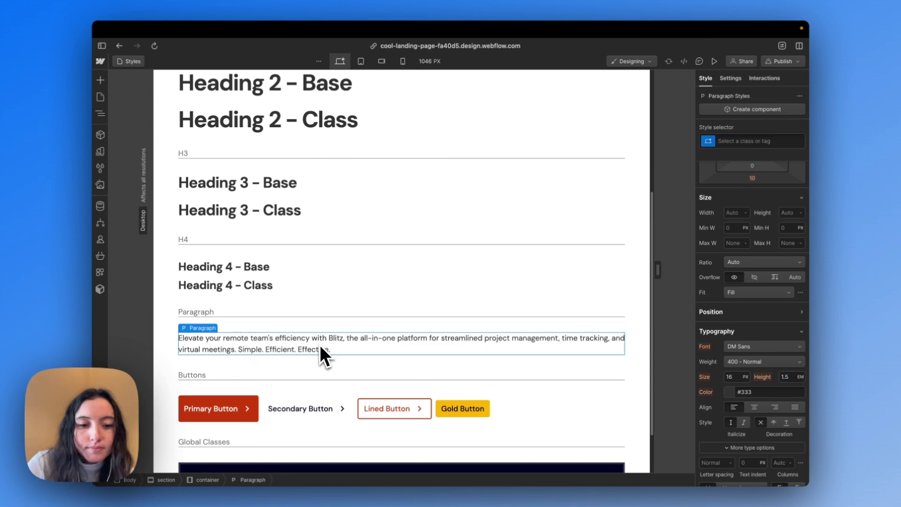
Step: Duplicate the sample paragraph and give the copy a new p-large class
key(super+d)
key(super+Return)
text(paraga)
key(BackSpace)
key(BackSpace)
key(BackSpace)
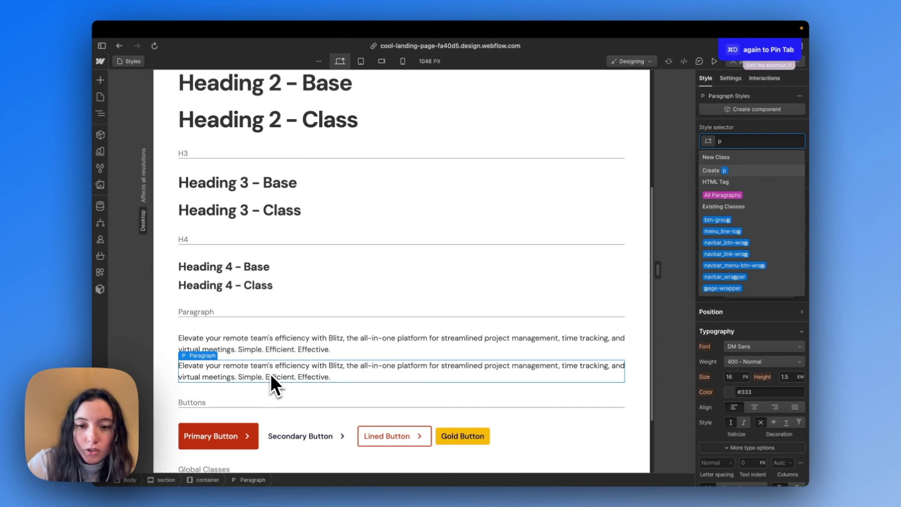
text(-large)
key(Return)
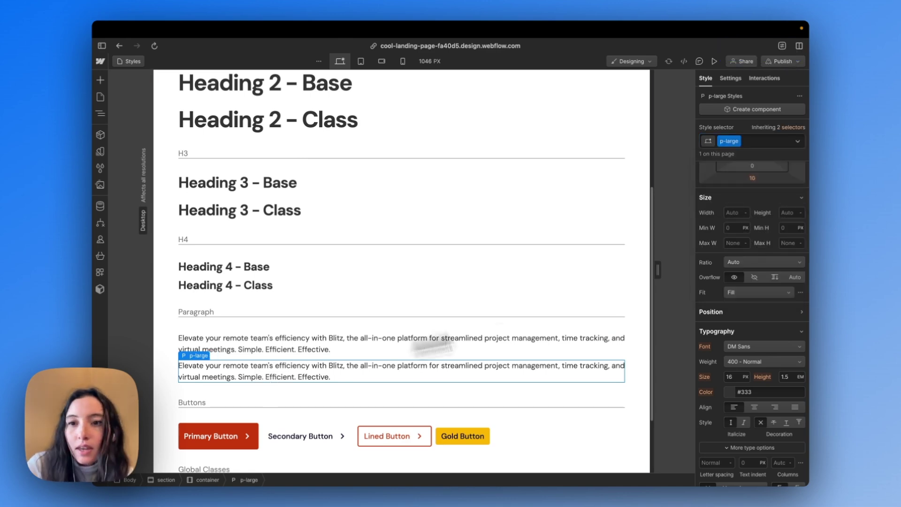
Step: Set p-large font size to 1.25rem after checking Figma's large paragraph styles
mouse_move(99, 212)
click(142, 167)
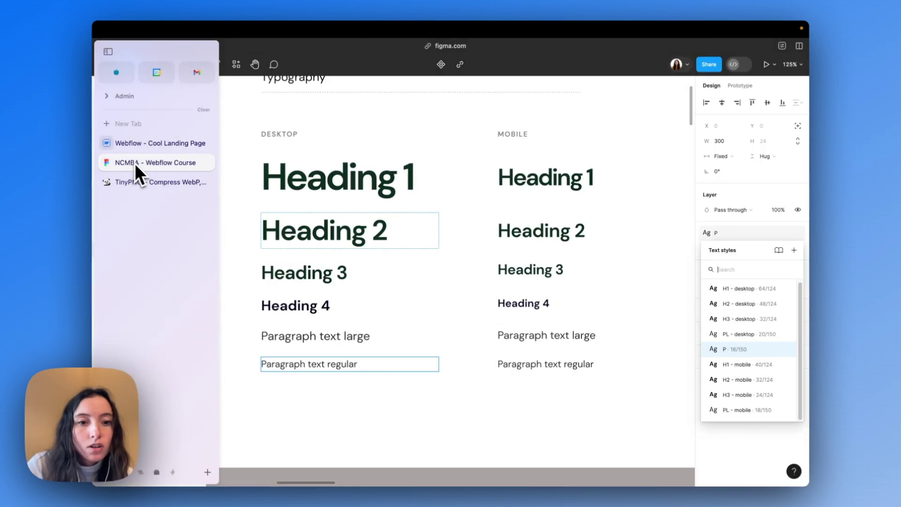
click(352, 334)
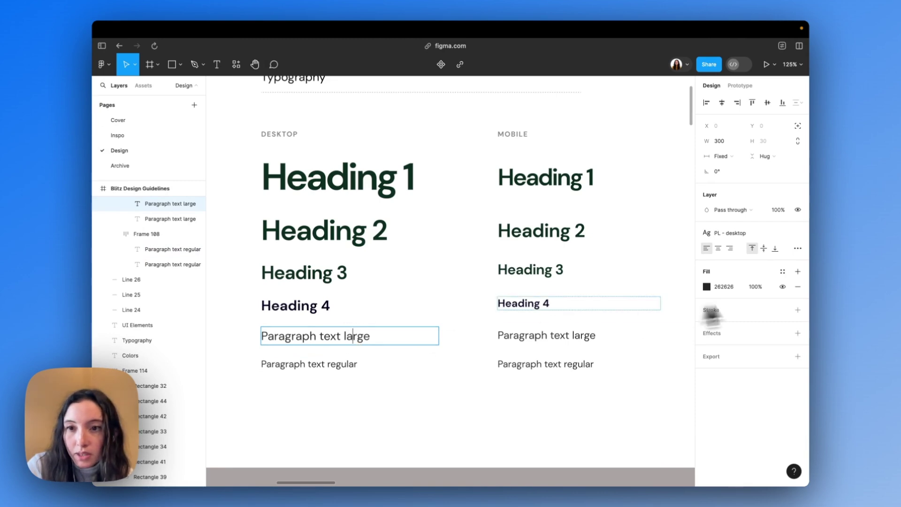
click(775, 234)
click(564, 336)
click(746, 235)
mouse_move(98, 366)
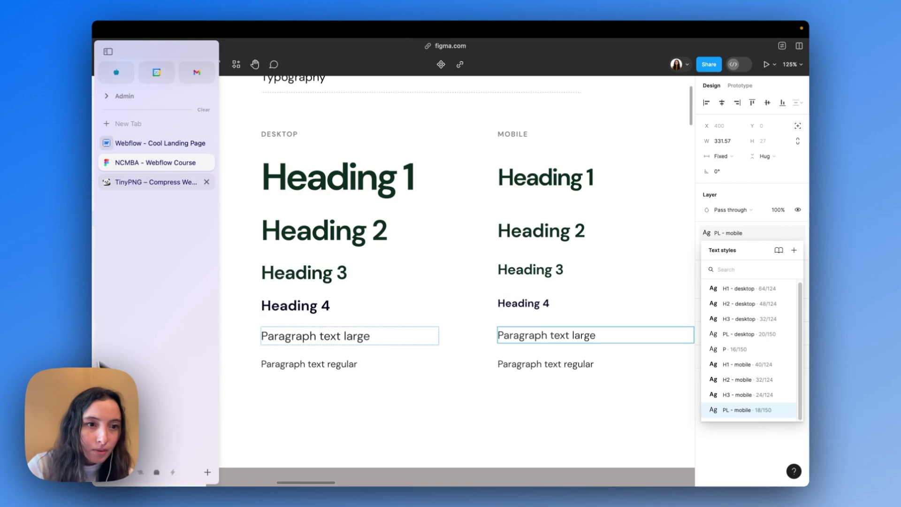
click(139, 145)
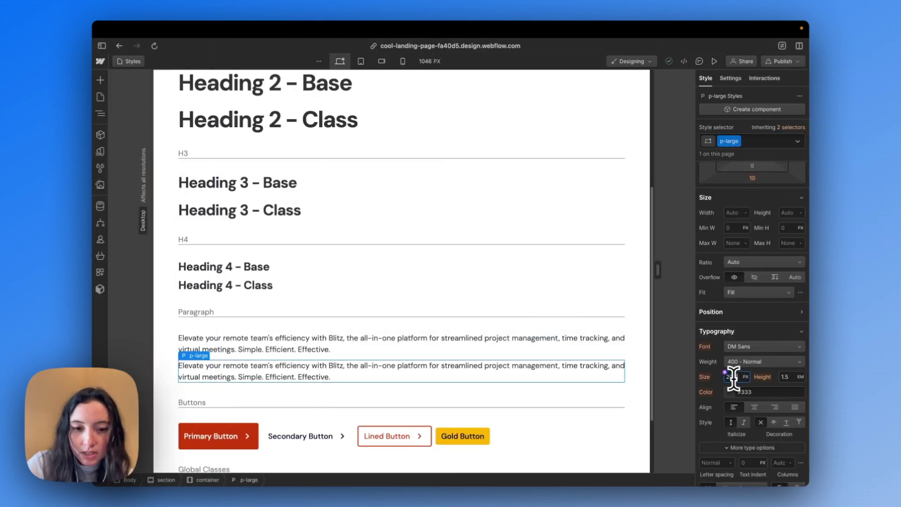
text(1.25rem)
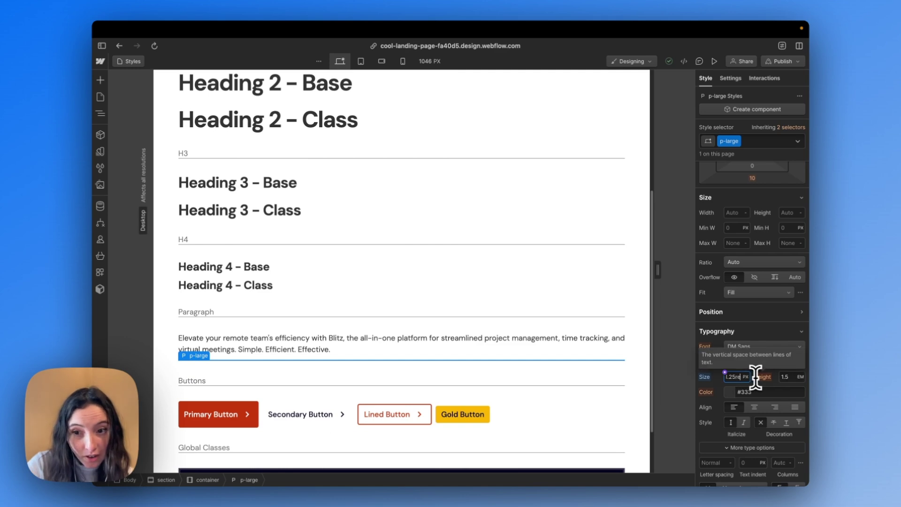
key(Return)
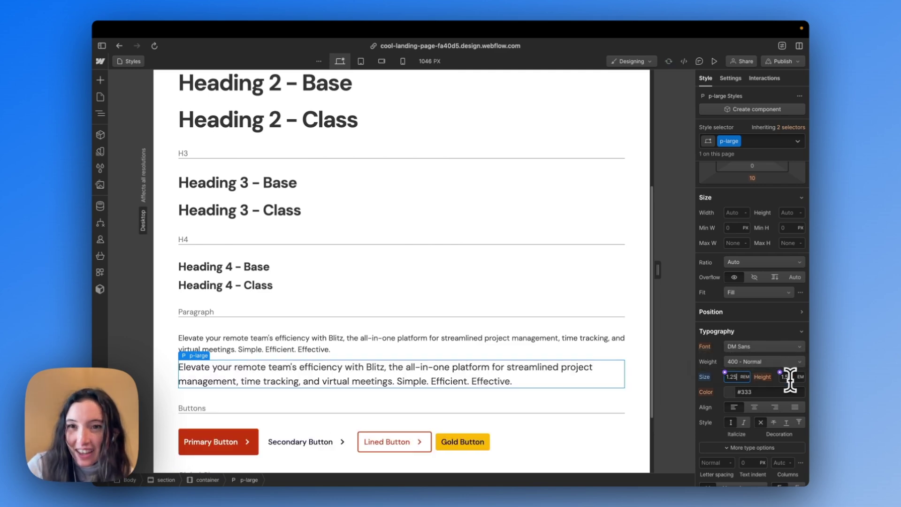
Step: Set p-large to 1.125rem at mobile landscape, then go to the Home page
click(361, 61)
text(18)
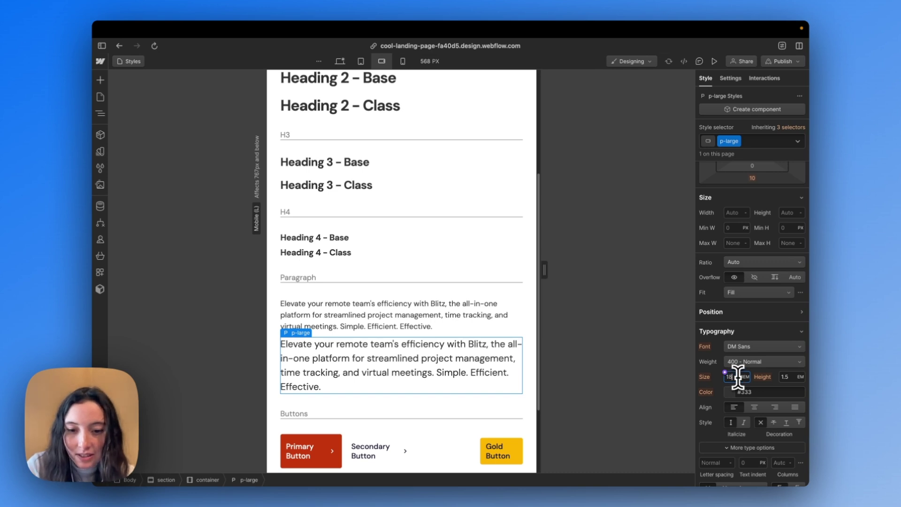
text(125)
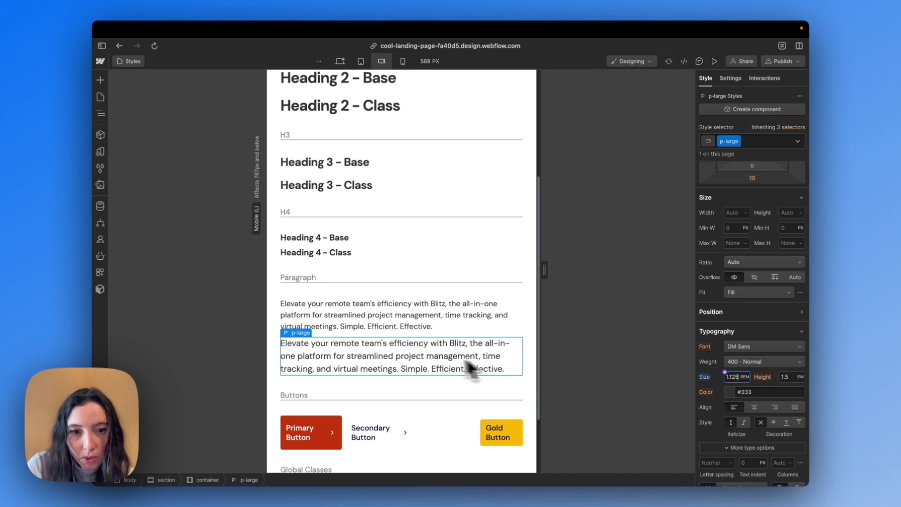
click(425, 319)
click(474, 356)
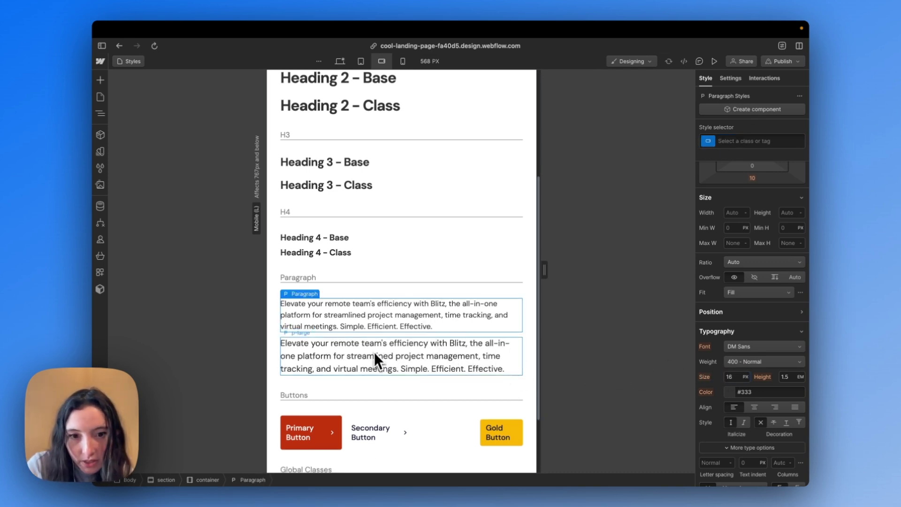
click(386, 324)
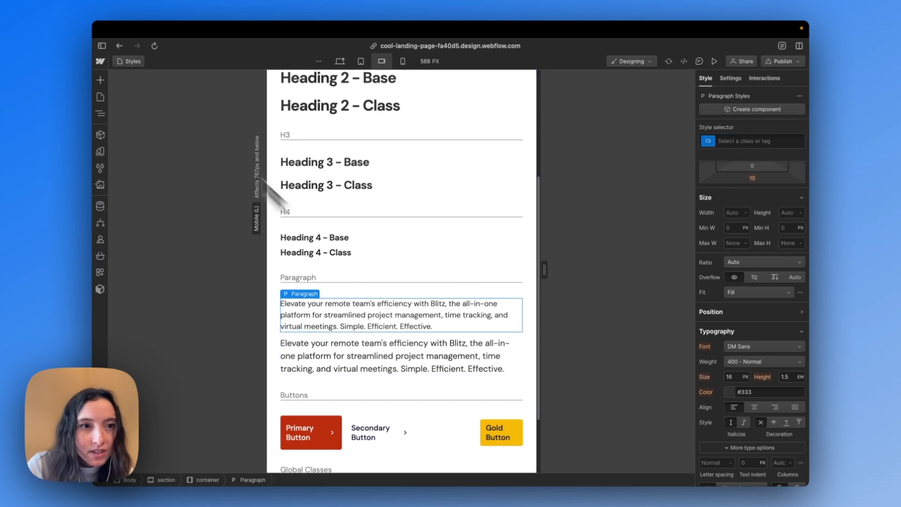
click(100, 97)
click(144, 135)
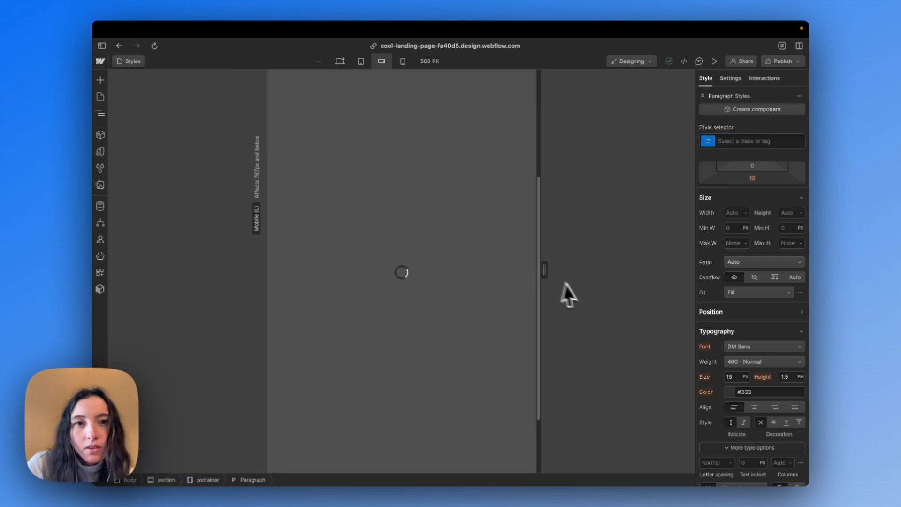
Step: Apply the p-large class to the hero description paragraph
click(341, 61)
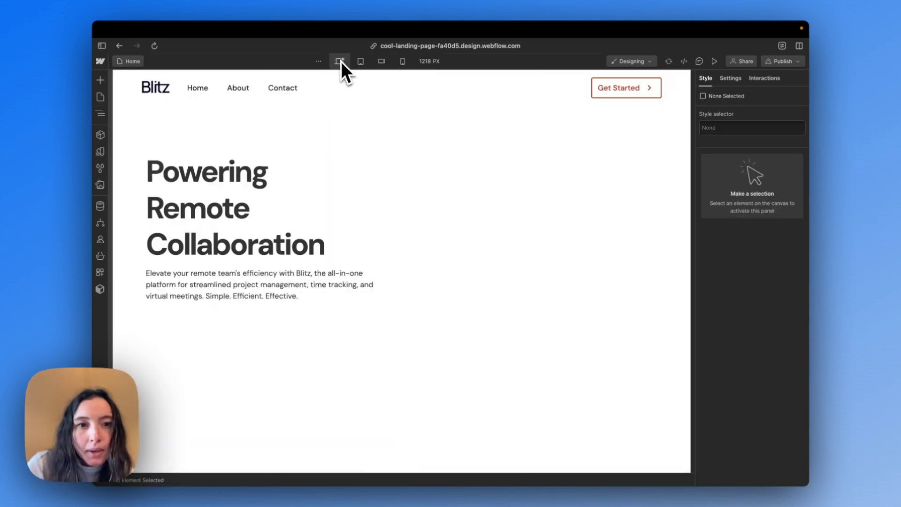
click(223, 280)
key(super+Return)
text(p-la)
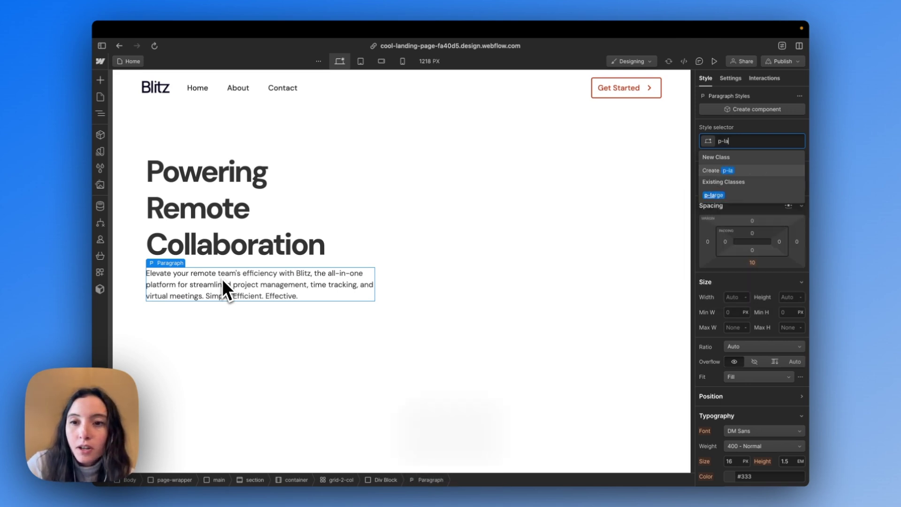
key(Down)
key(Return)
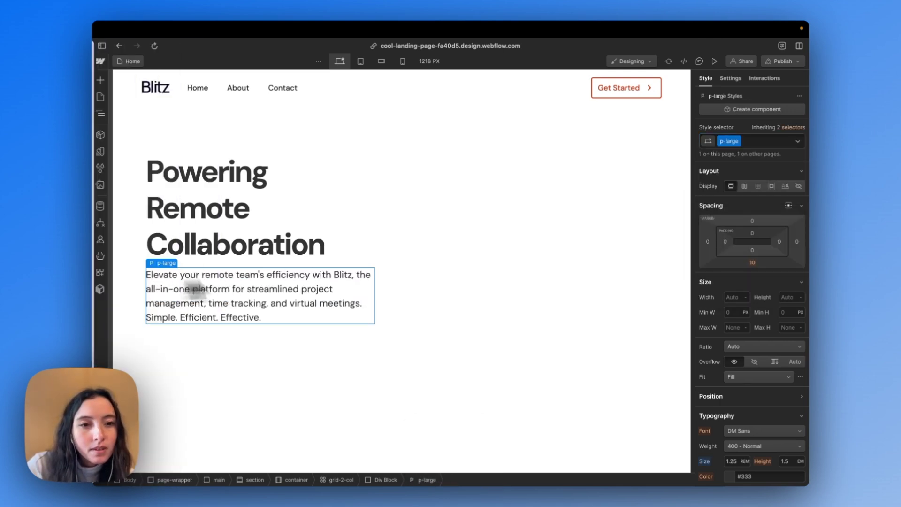
Step: Insert a div with class btn-group below the hero paragraph
key(super+e)
text(div)
key(Return)
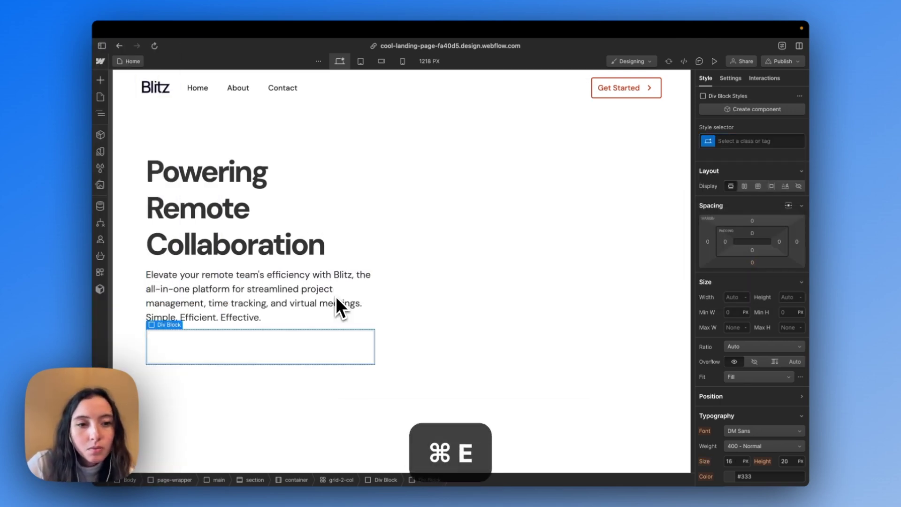
key(super+Return)
text(btn)
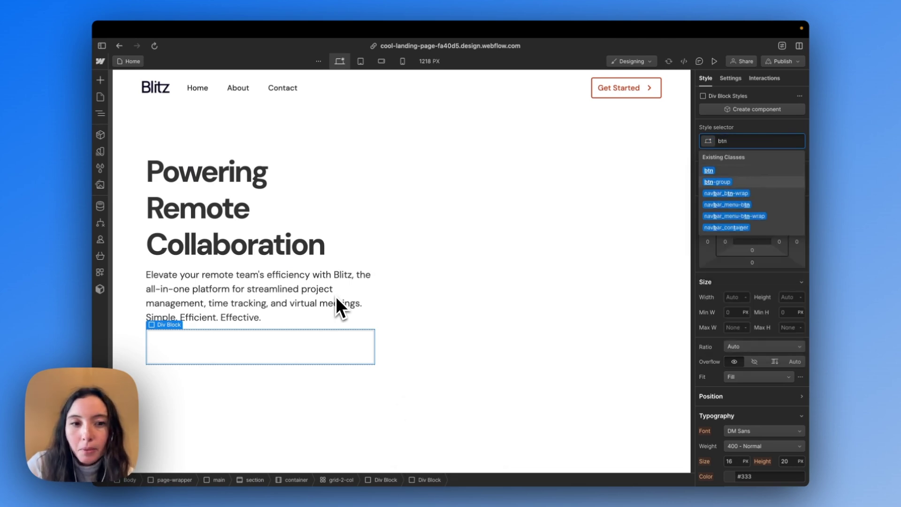
key(Return)
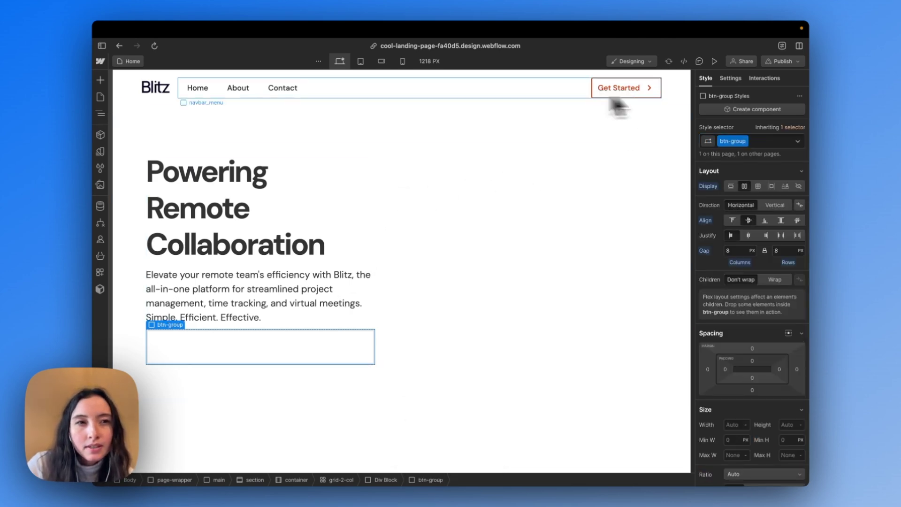
Step: Copy the navbar Get Started button into btn-group, removing its nav variant
click(641, 96)
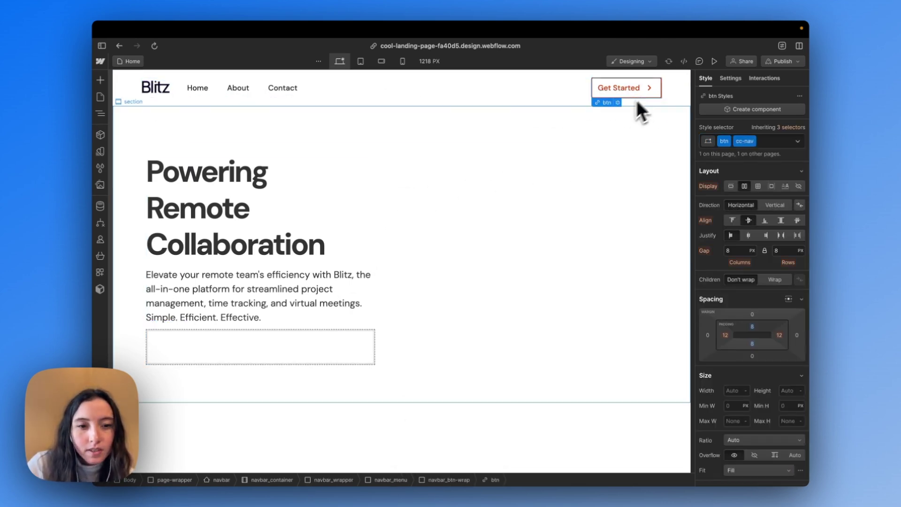
key(super+c)
click(296, 352)
key(super+v)
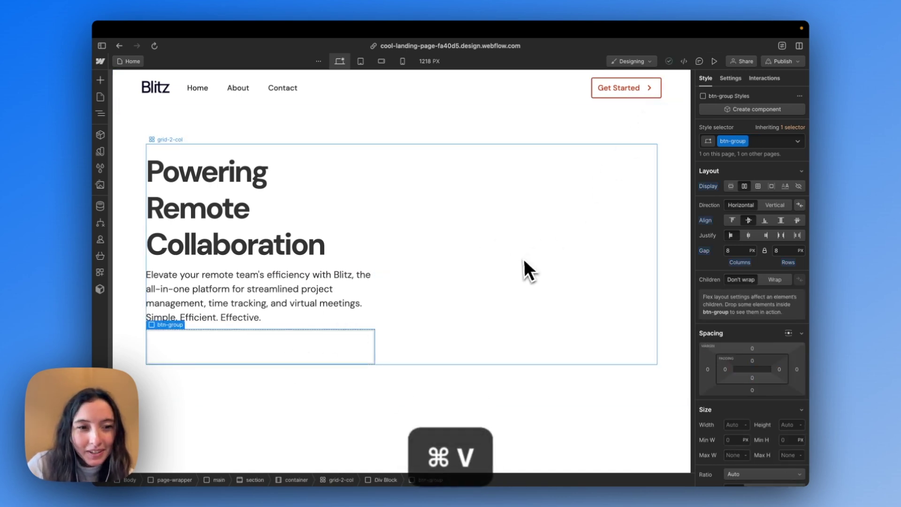
click(212, 345)
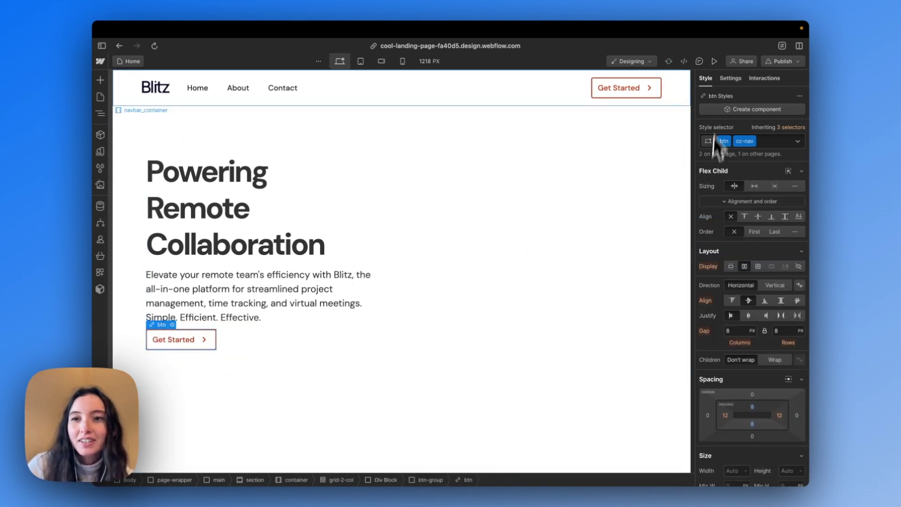
key(super+Return)
key(BackSpace)
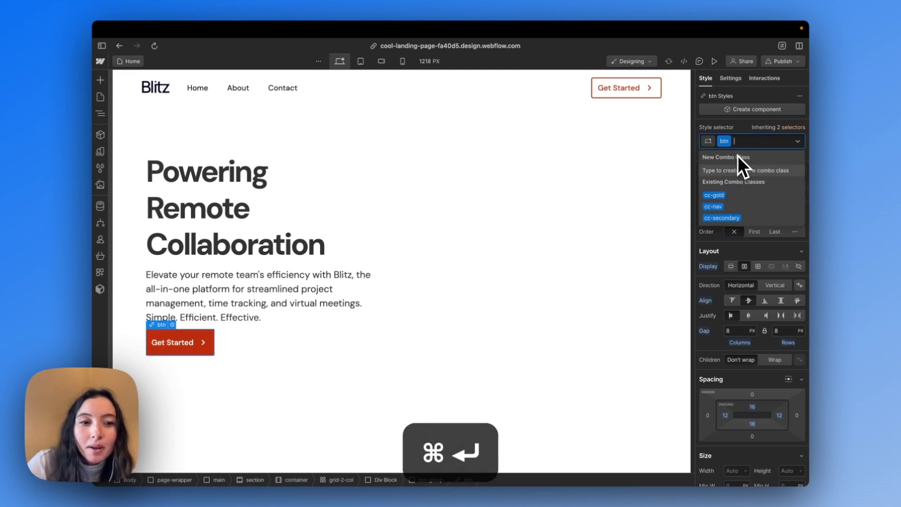
key(Escape)
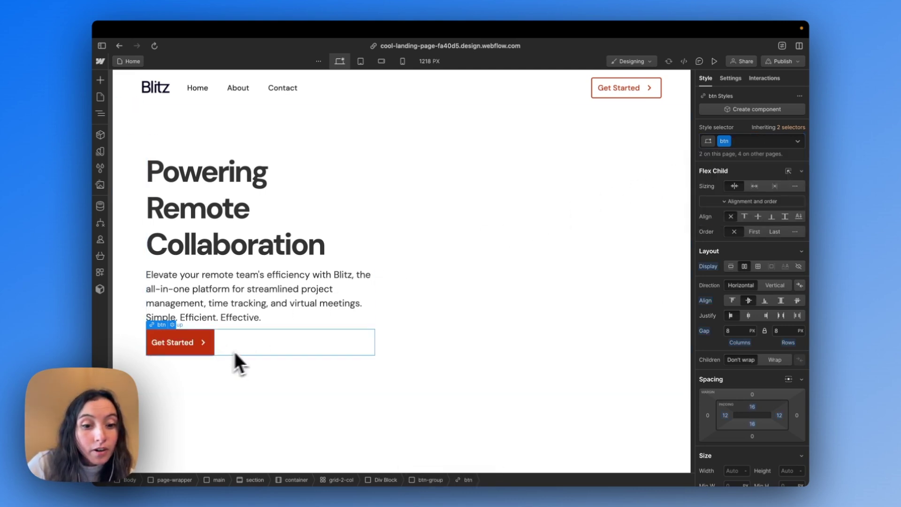
Step: Duplicate the button and style the copy as an outlined secondary button
key(super+d)
key(super+Return)
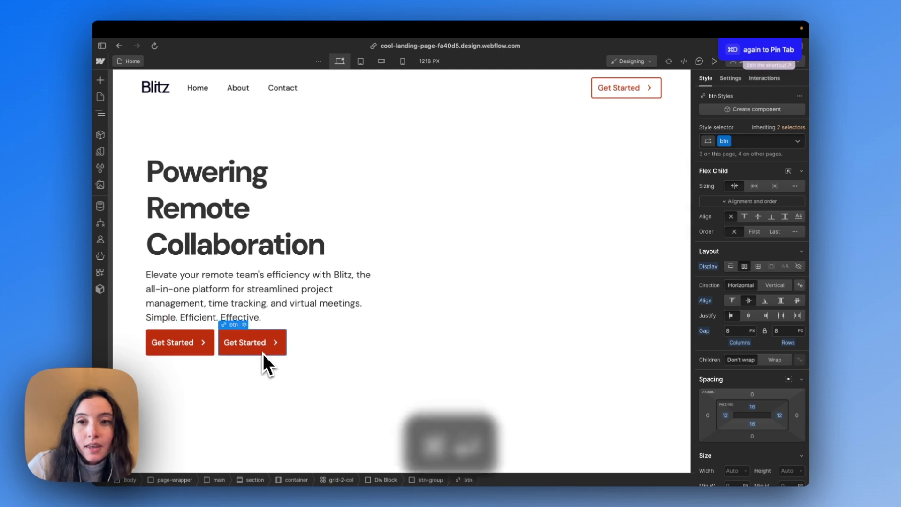
key(Down)
key(Down)
key(Return)
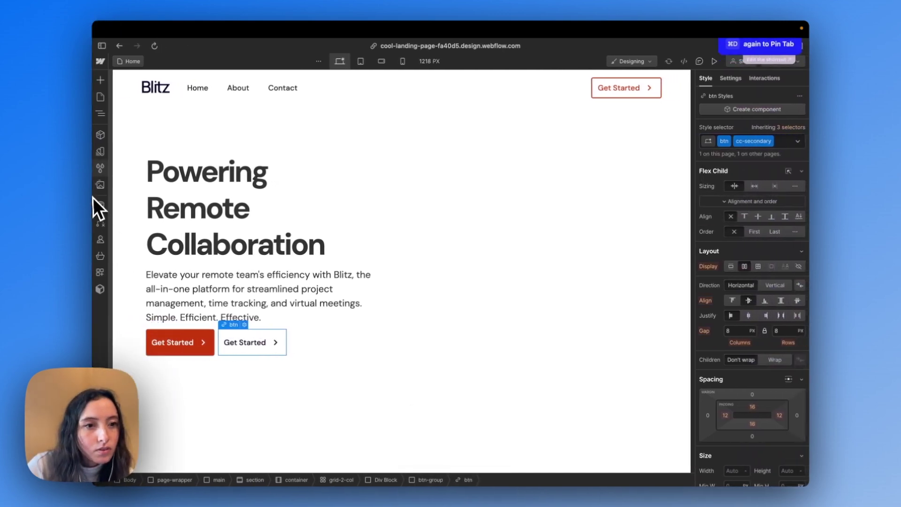
Step: Change the primary button label to 'Try it for free' from Figma
click(124, 164)
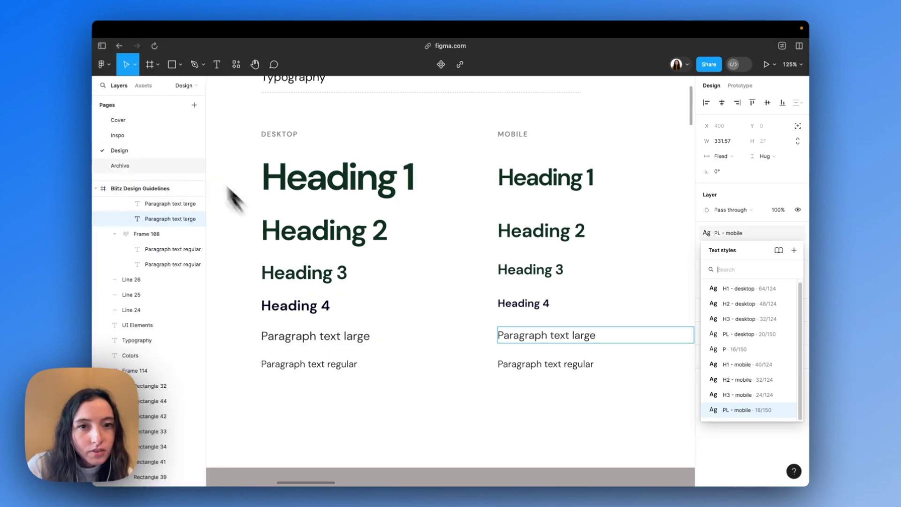
scroll(332, 208, down, 5)
scroll(306, 212, right, 5)
scroll(306, 211, up, 5)
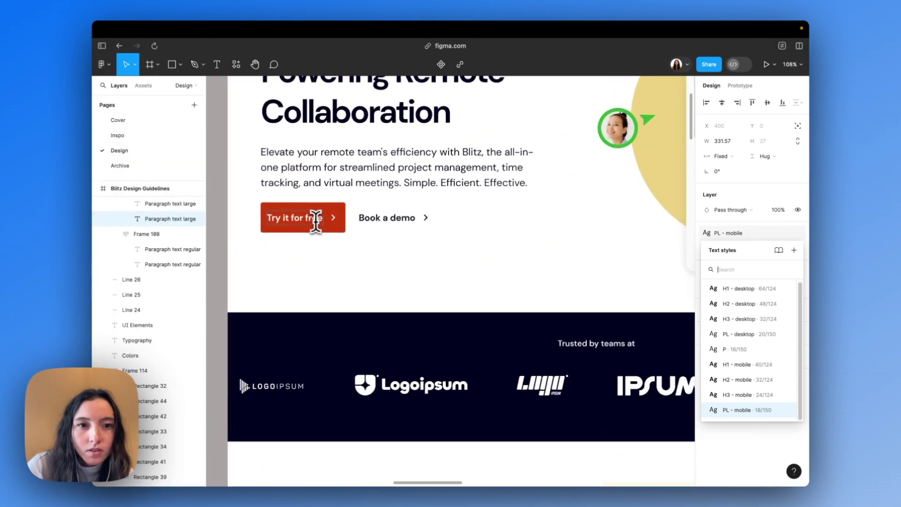
double_click(306, 218)
key(super+c)
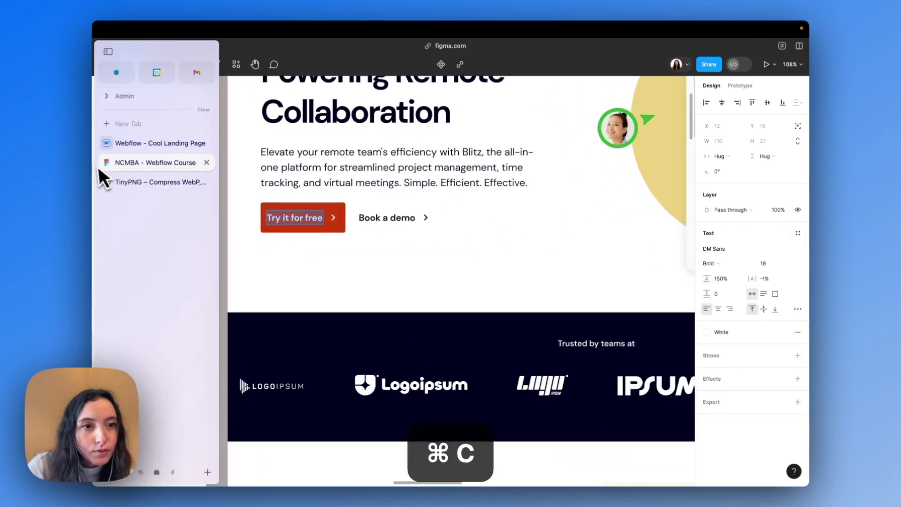
click(141, 145)
double_click(186, 342)
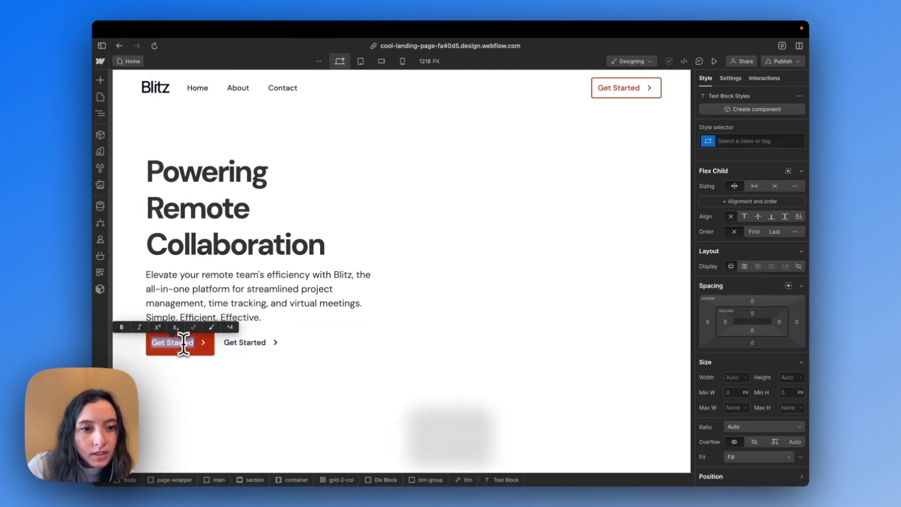
key(super+v)
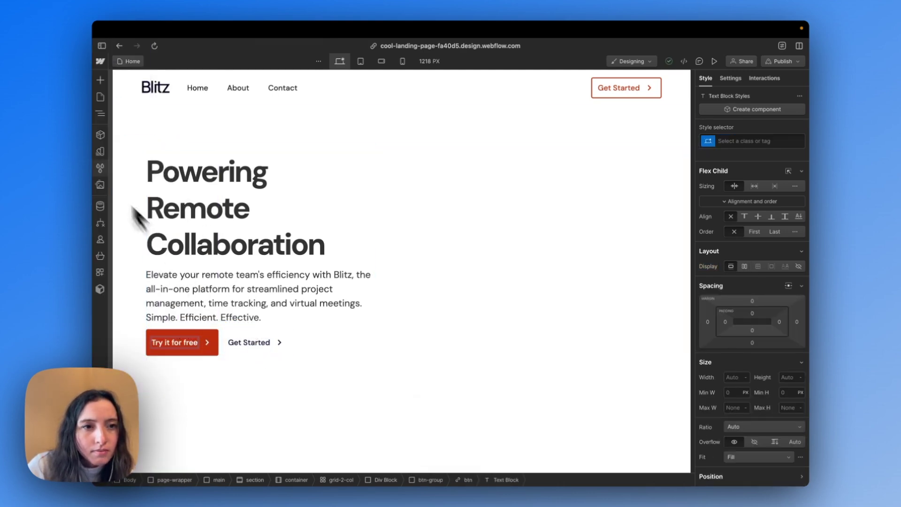
Step: Change the secondary button label to 'Book a demo' copied from Figma
click(121, 202)
double_click(387, 225)
key(super+a)
key(super+c)
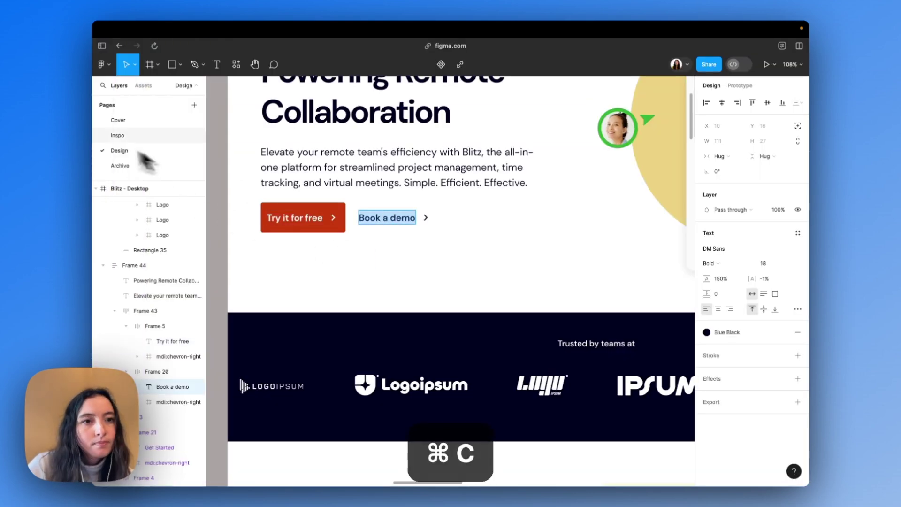
click(158, 144)
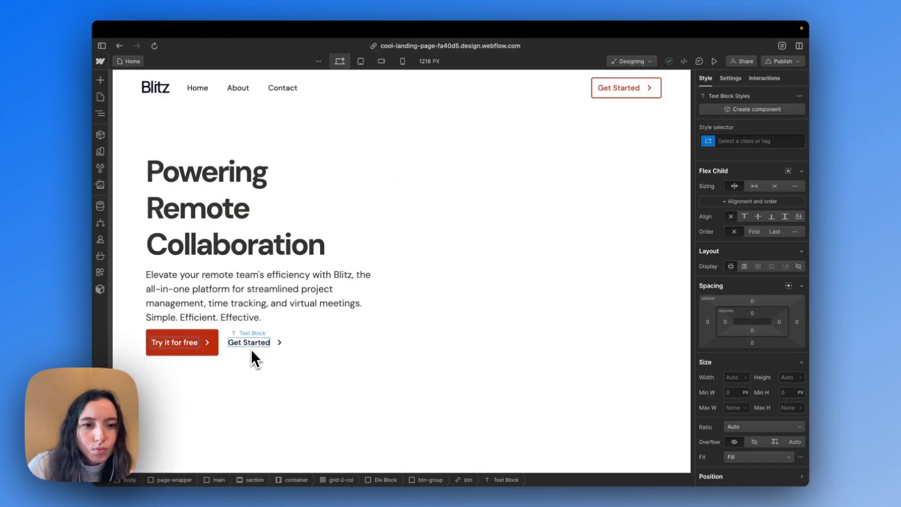
double_click(252, 344)
key(super+v)
click(361, 336)
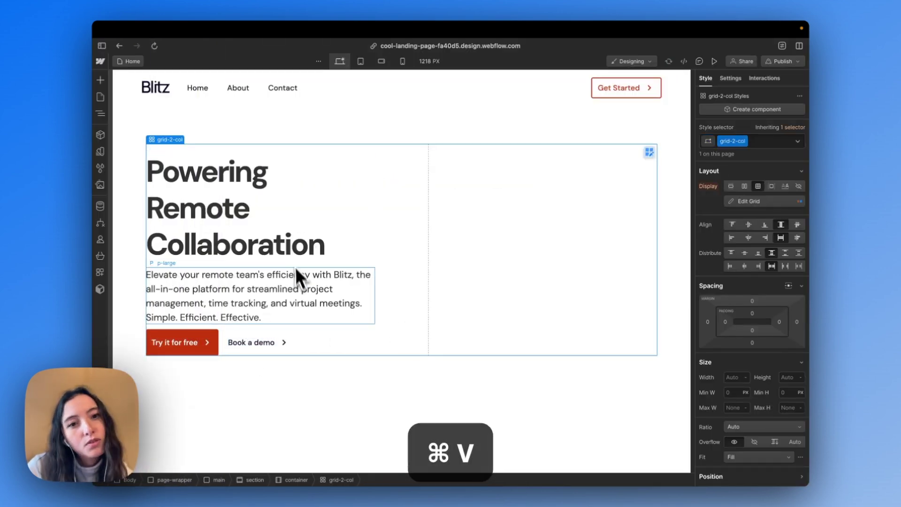
Step: Wrap the hero H1 heading in a Div block
click(271, 207)
right_click(271, 206)
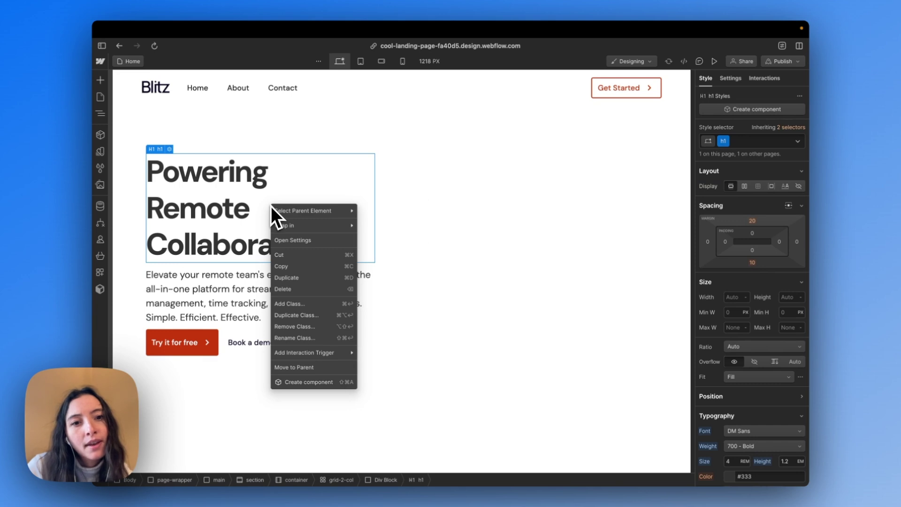
click(380, 226)
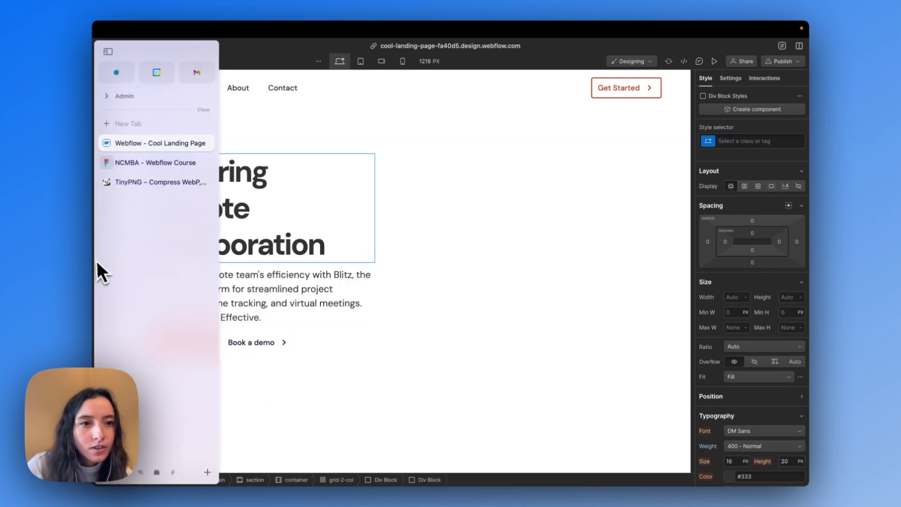
Step: In Figma, check the 24px paragraph and button-row spacing, then reselect the hero text block
click(154, 159)
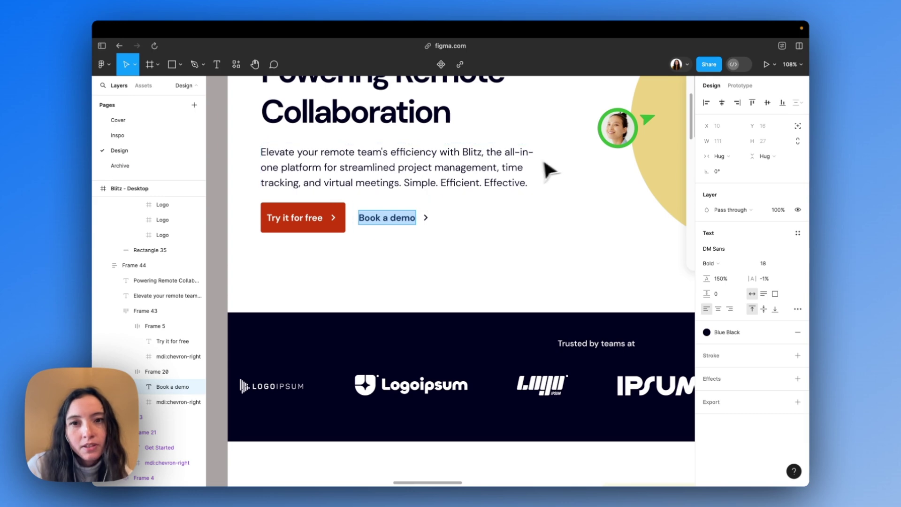
click(514, 170)
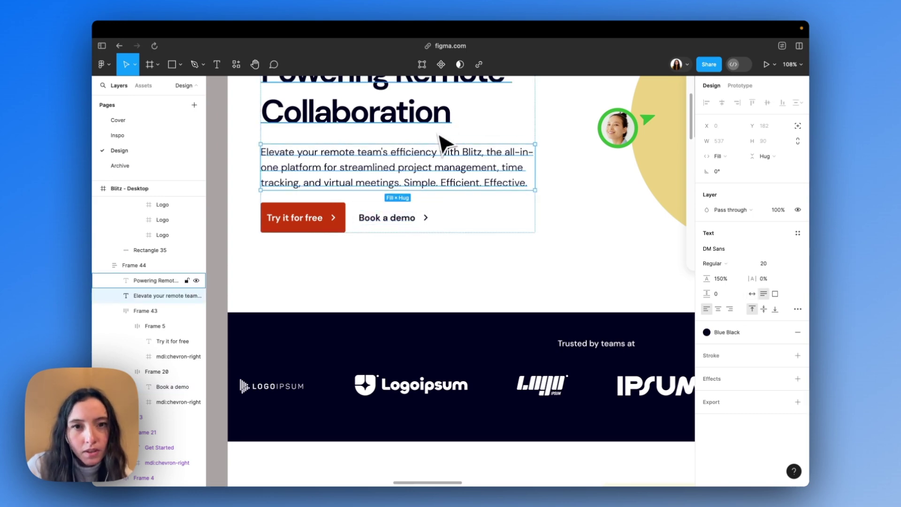
key(alt)
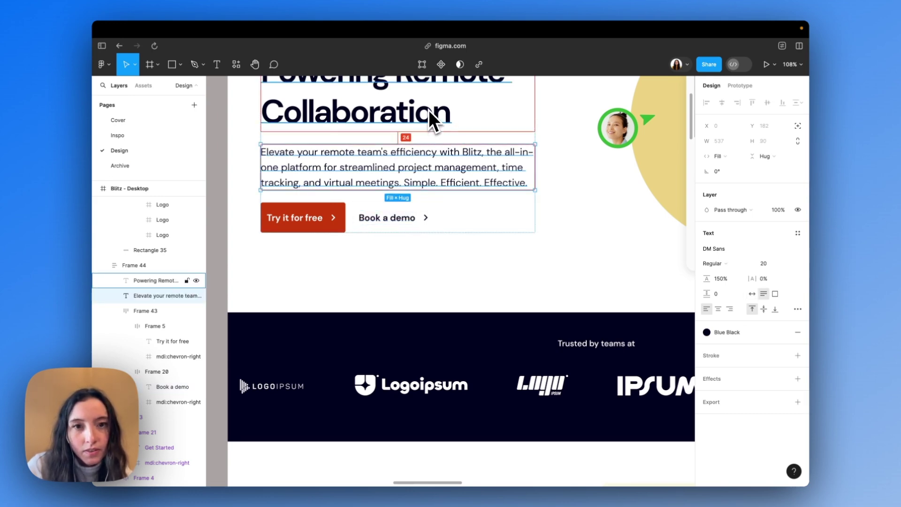
click(365, 220)
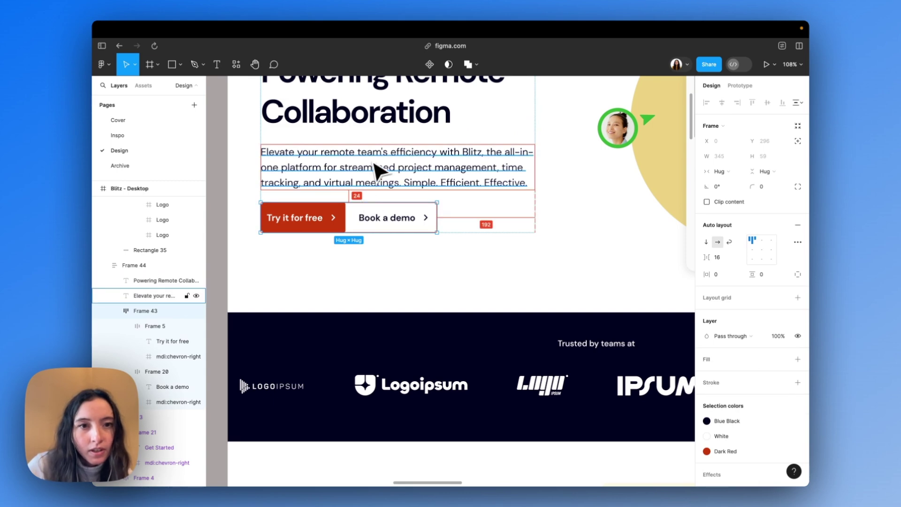
click(143, 140)
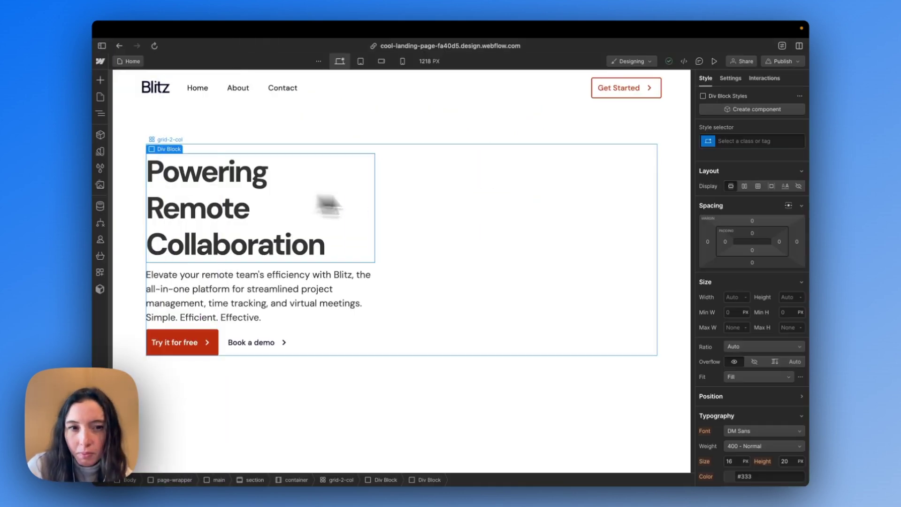
click(297, 268)
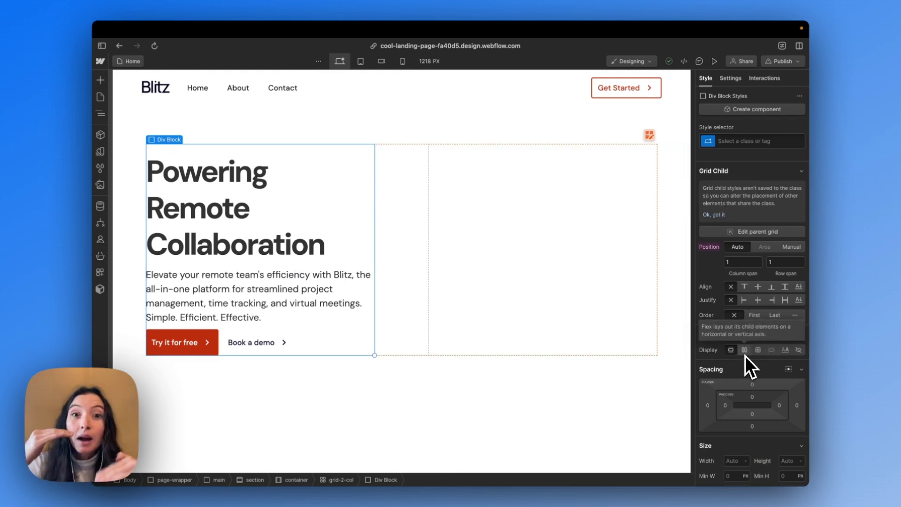
Step: Wrap the H1 in a Div block with class u-mb-1.5 and a 1.5em bottom margin
right_click(200, 220)
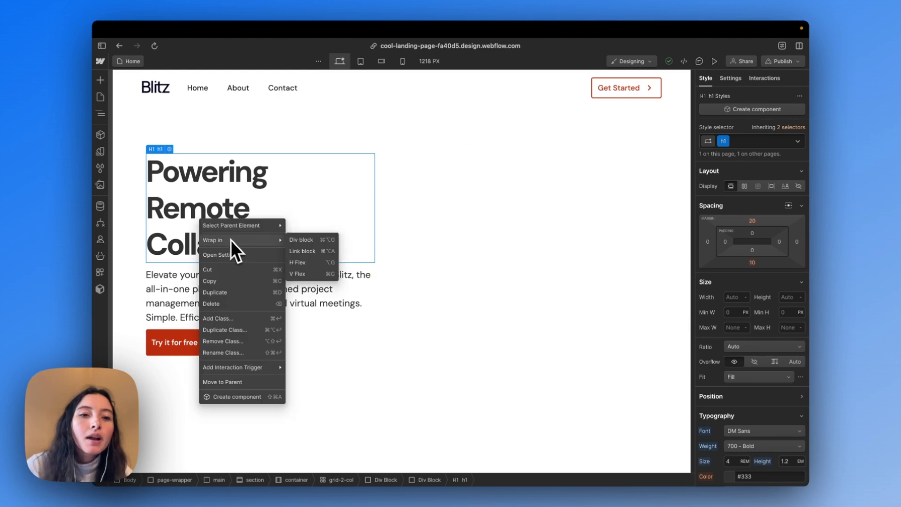
click(291, 240)
key(super+Return)
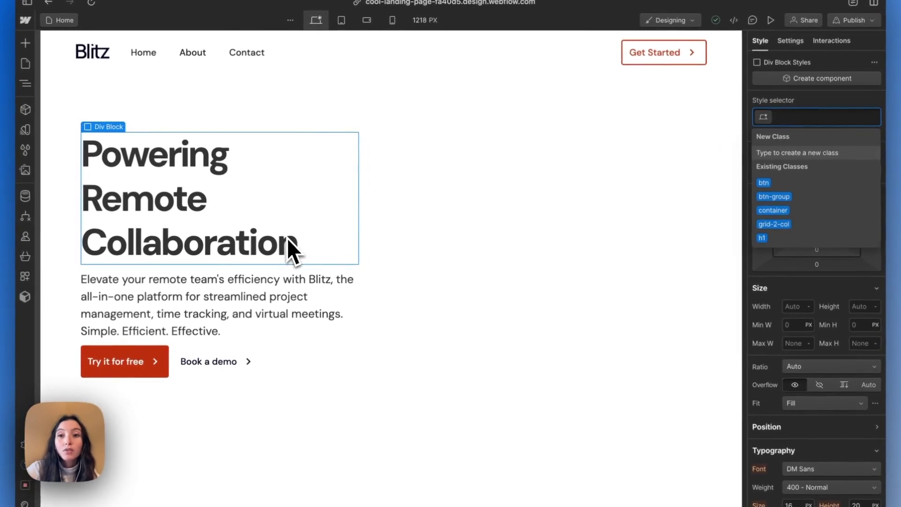
text(u)
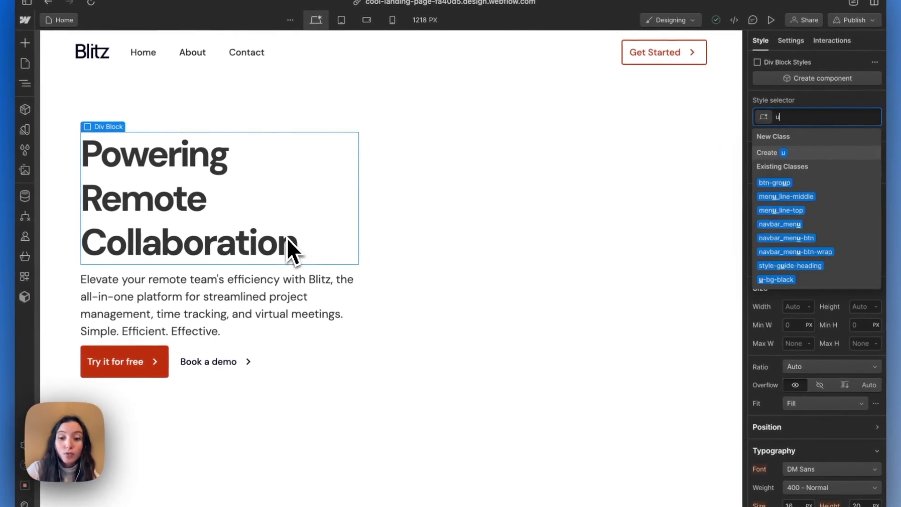
text(-)
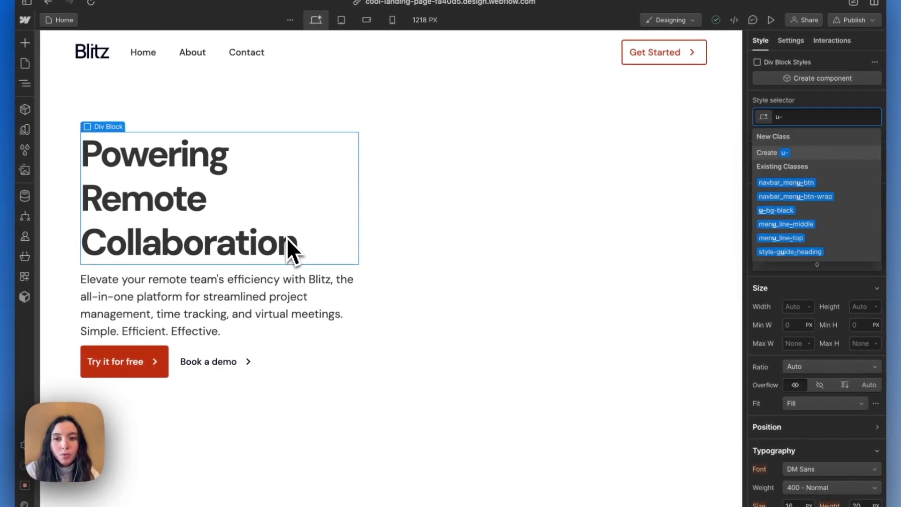
text(mb-)
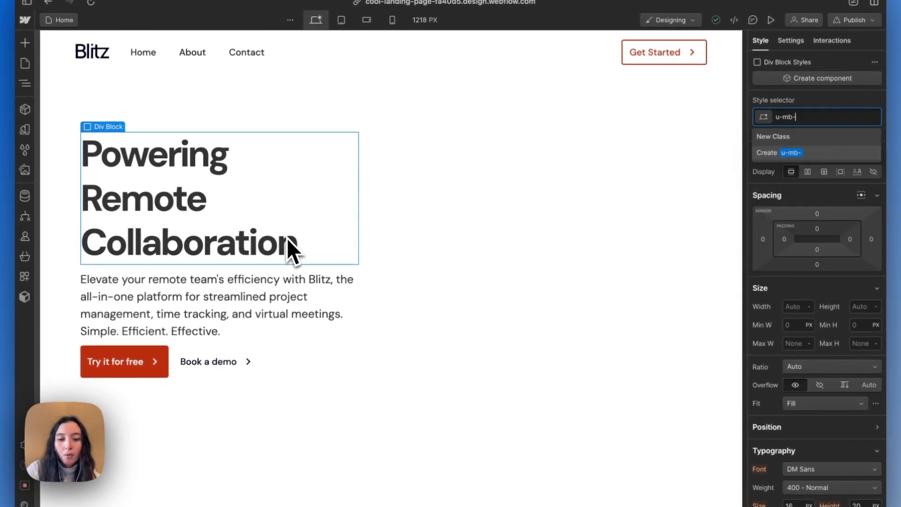
text(1.5)
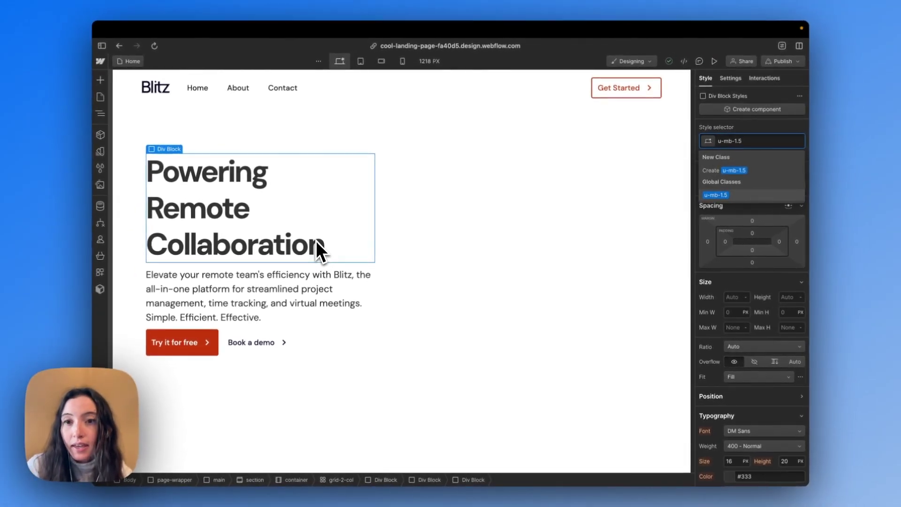
key(Return)
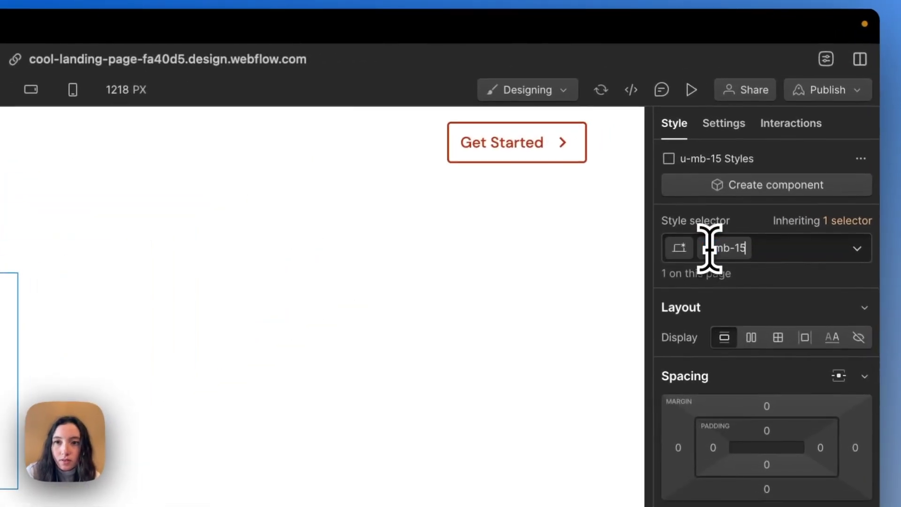
key(Left)
text(.)
key(Return)
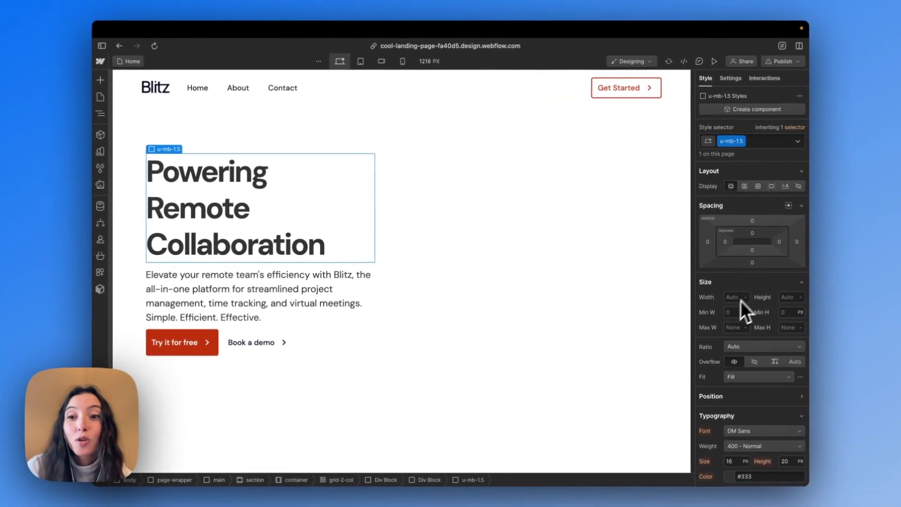
click(753, 263)
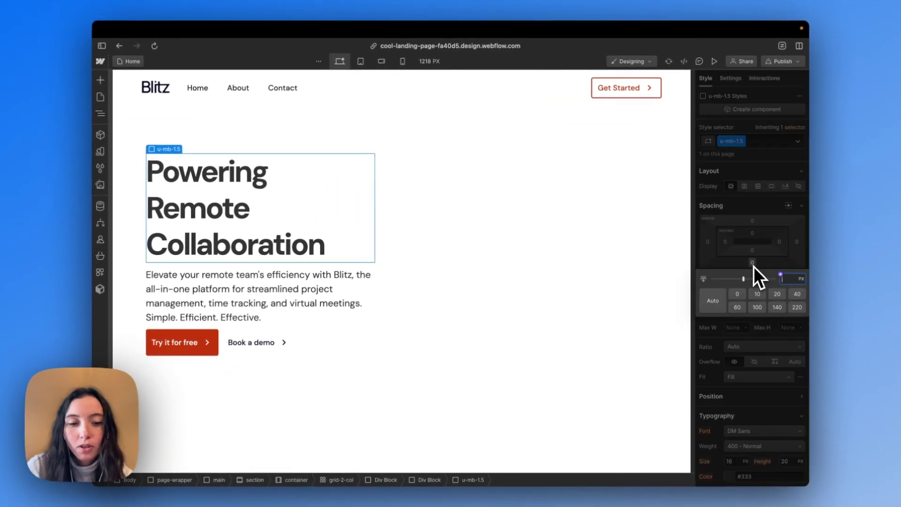
text(1.5)
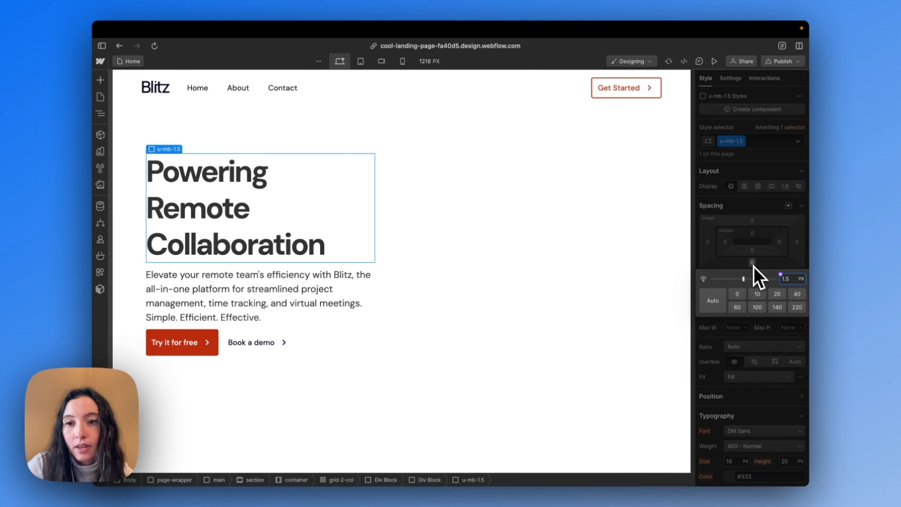
text(em)
key(Return)
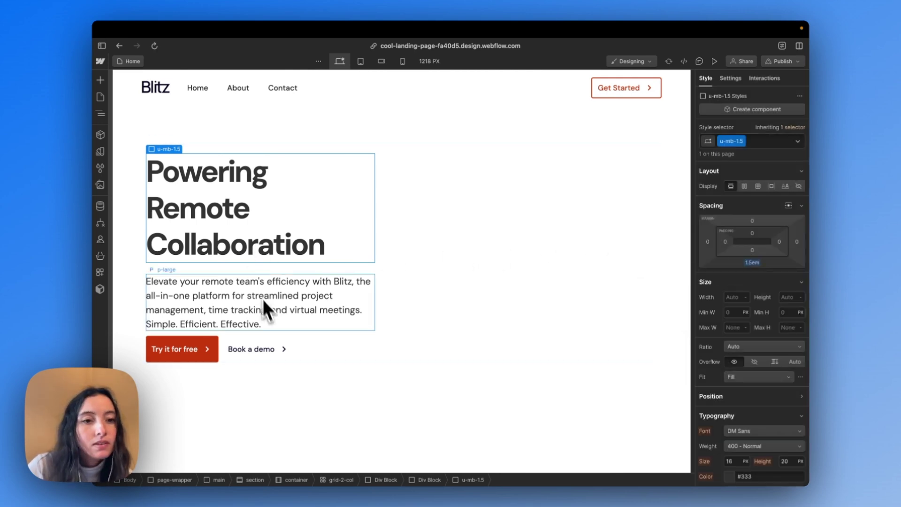
Step: Wrap the hero paragraph in a Div block with the existing u-mb-1.5 class
right_click(267, 309)
click(370, 329)
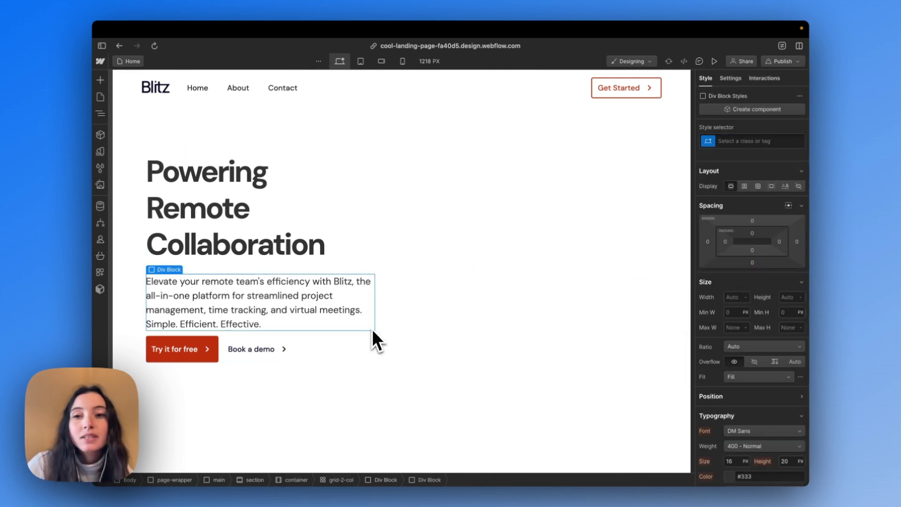
key(super+Return)
text(u-mb-)
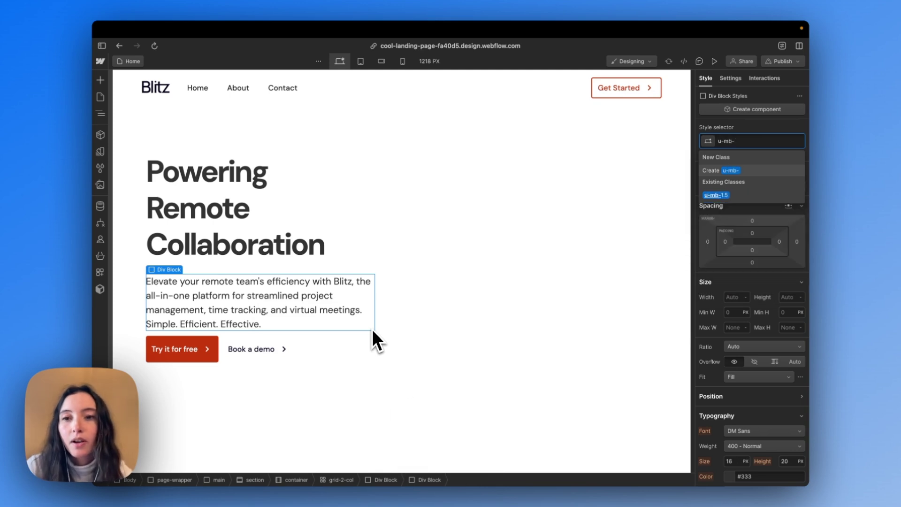
key(Down)
key(Return)
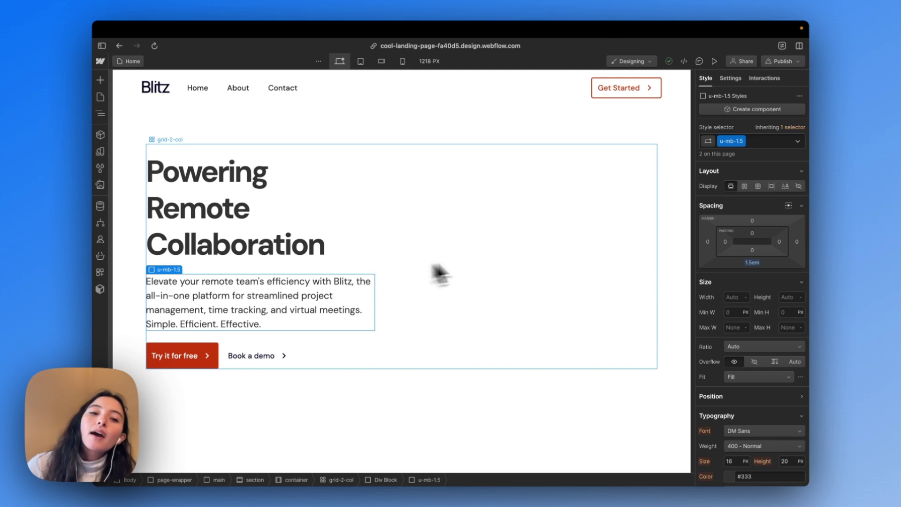
Step: Select the two-column hero grid, the hero text block and the heading to review
click(497, 236)
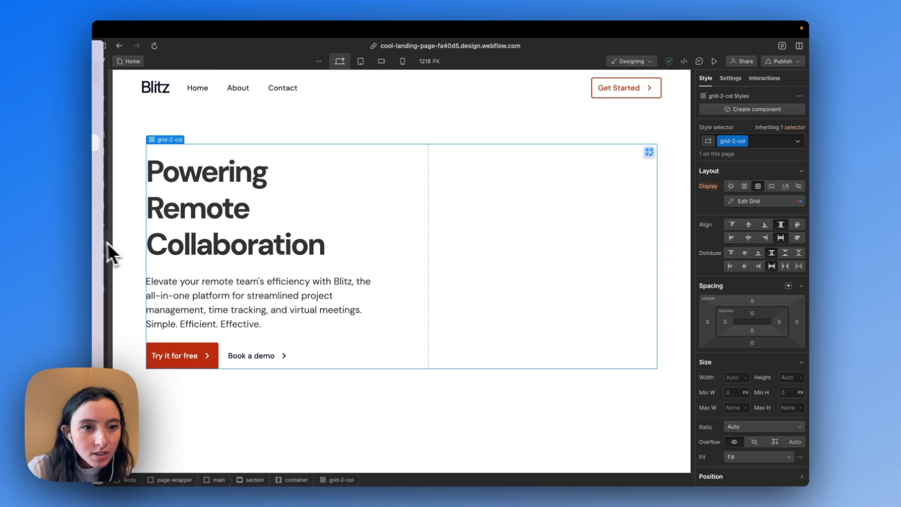
click(320, 271)
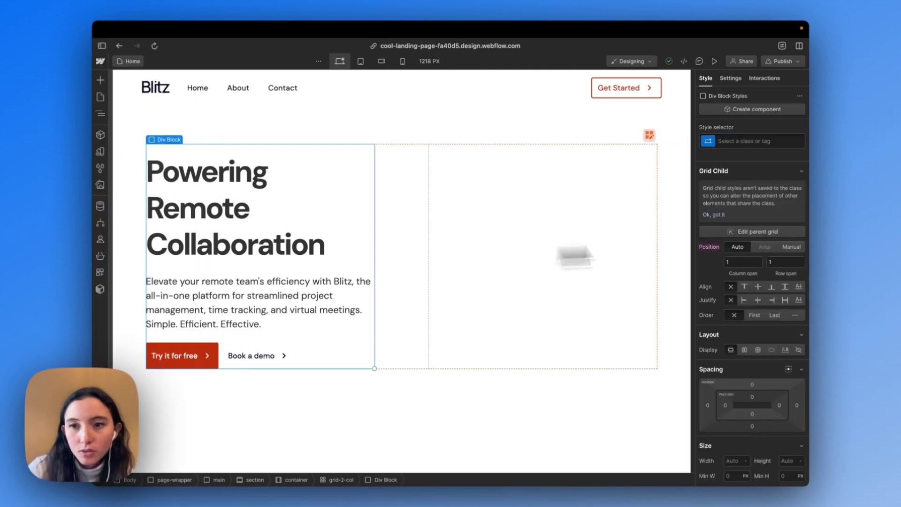
click(243, 242)
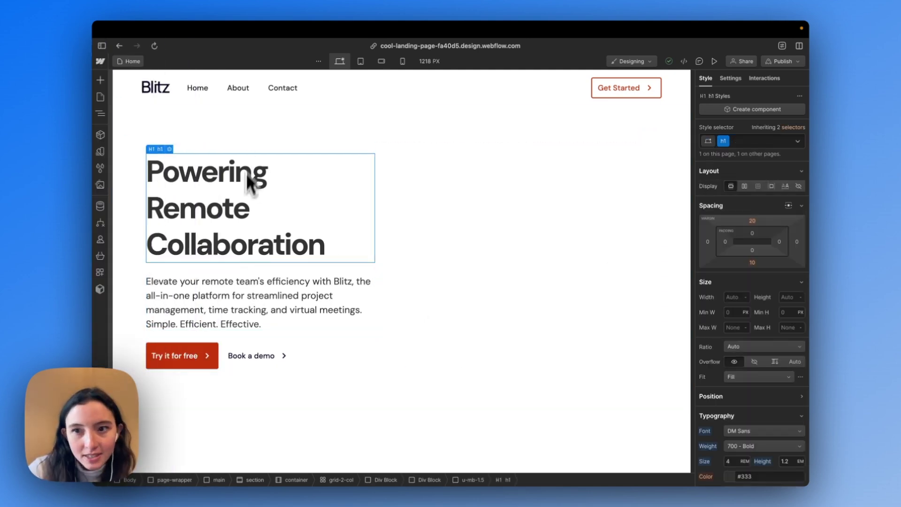
Step: Inspect the styles of the intro paragraph and heading by reselecting them
click(289, 299)
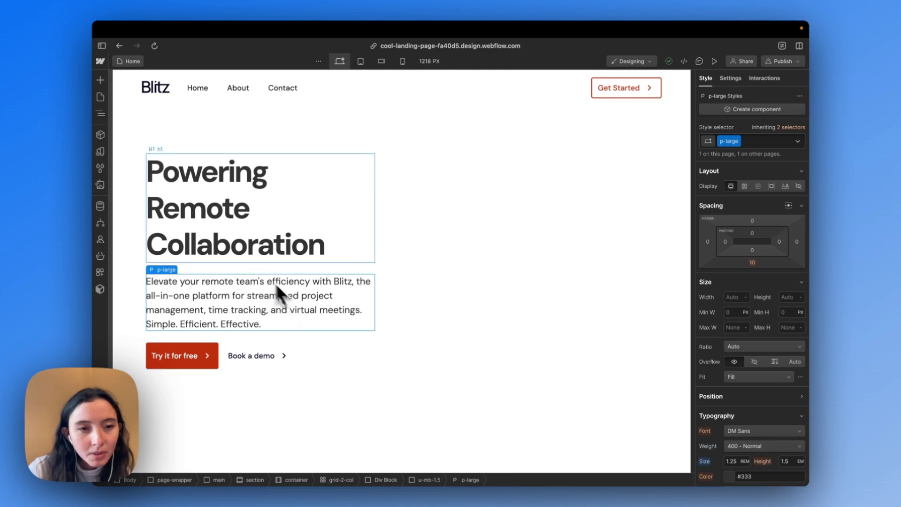
click(228, 236)
click(230, 285)
click(244, 243)
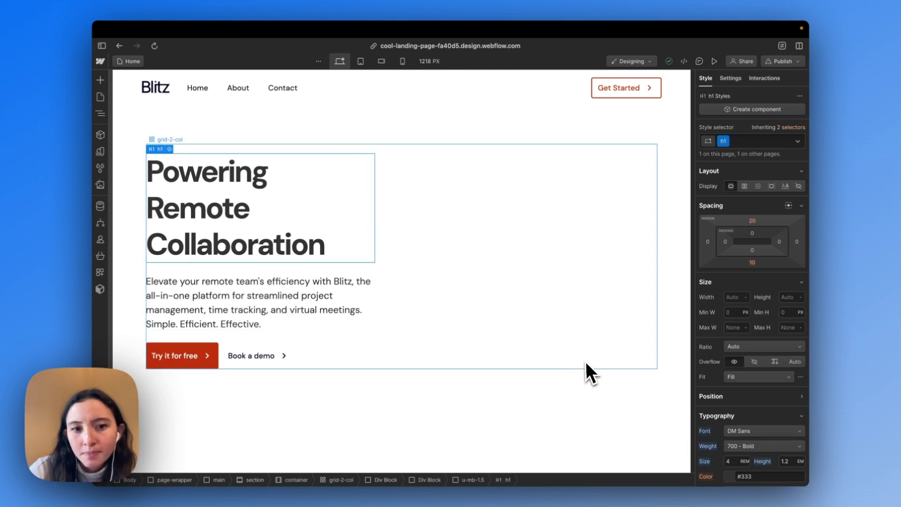
Step: Check the Project Management text block in Figma, then return to the Webflow page
click(143, 161)
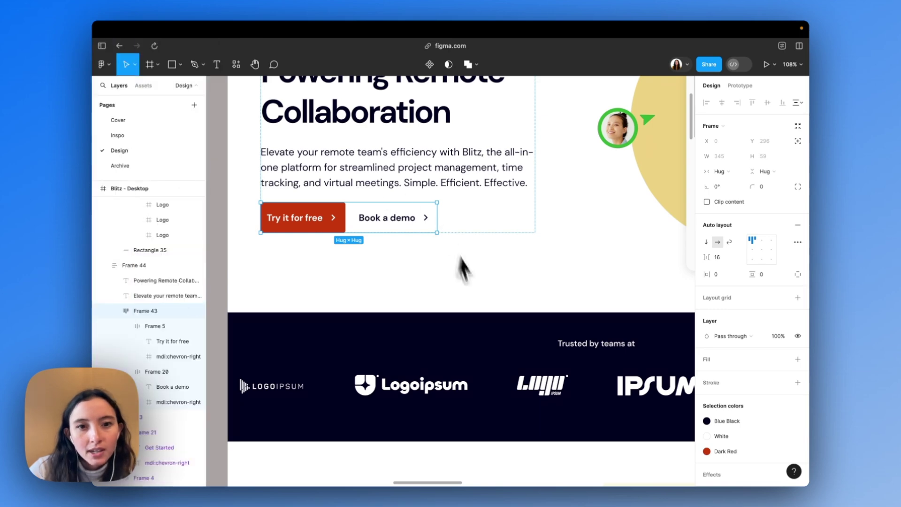
click(392, 182)
scroll(393, 181, down, 3)
ctrl+scroll(392, 181, down, 3)
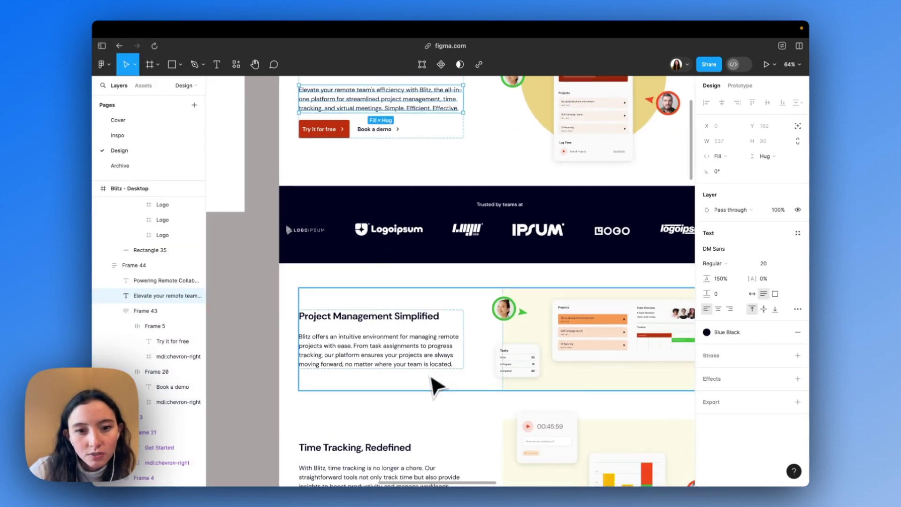
click(387, 361)
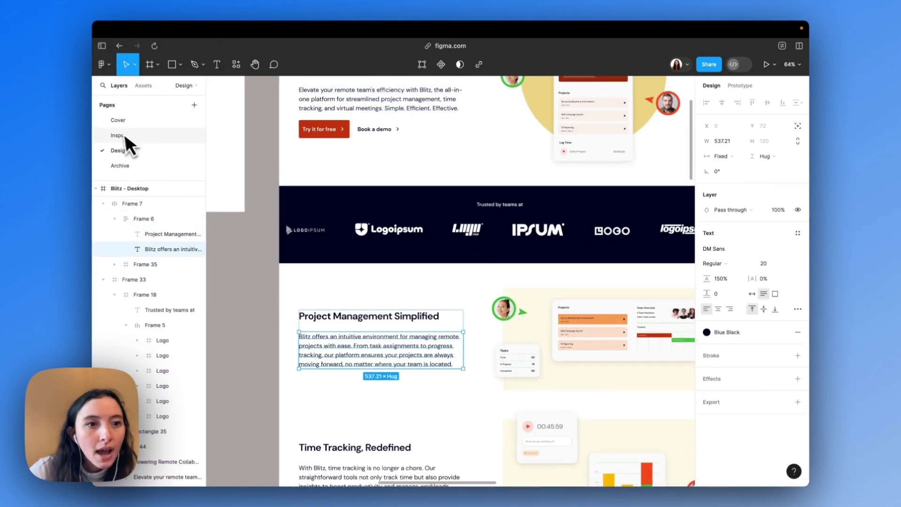
click(141, 142)
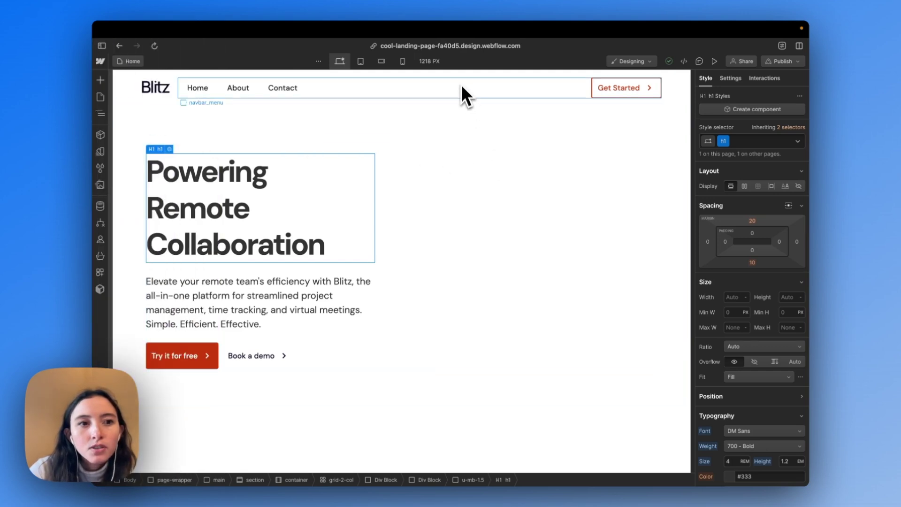
Step: Set the Body (All Pages) text colour to Blue Black via the navbar's inherited styles
key(super+Up)
click(799, 128)
click(741, 173)
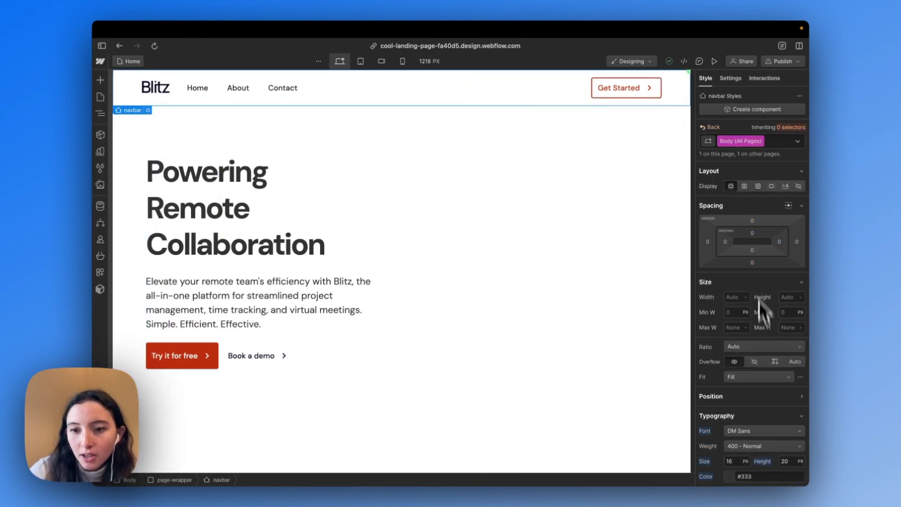
scroll(760, 317, down, 4)
click(728, 337)
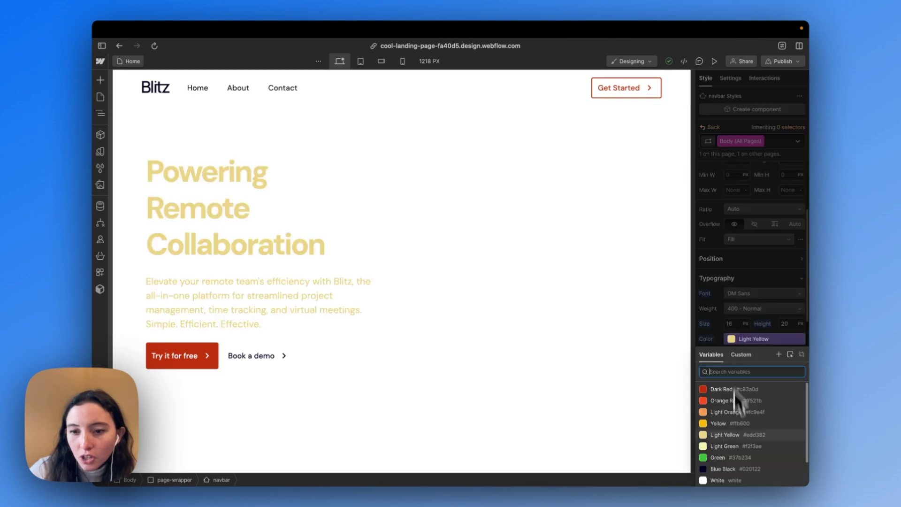
click(736, 467)
Step: Add a Div Block to the right column of the grid-2-col hero grid
click(493, 332)
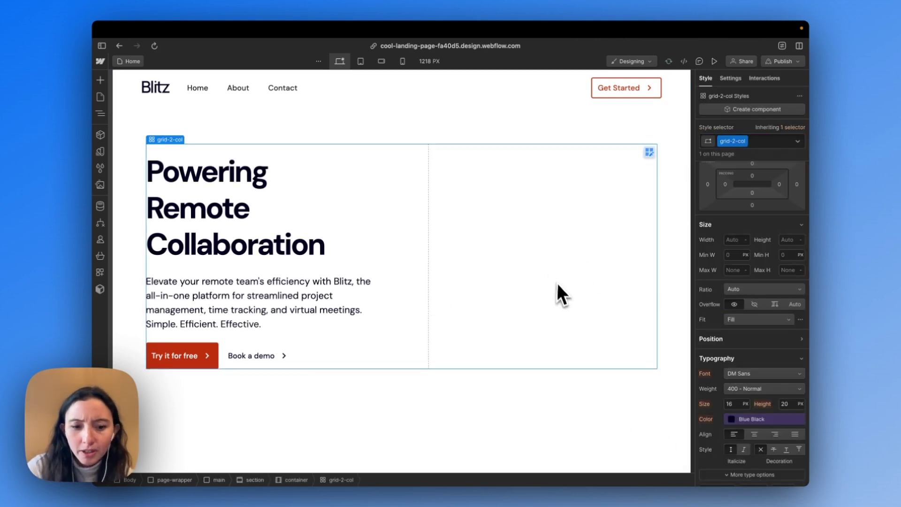
key(super+e)
text(di)
key(Return)
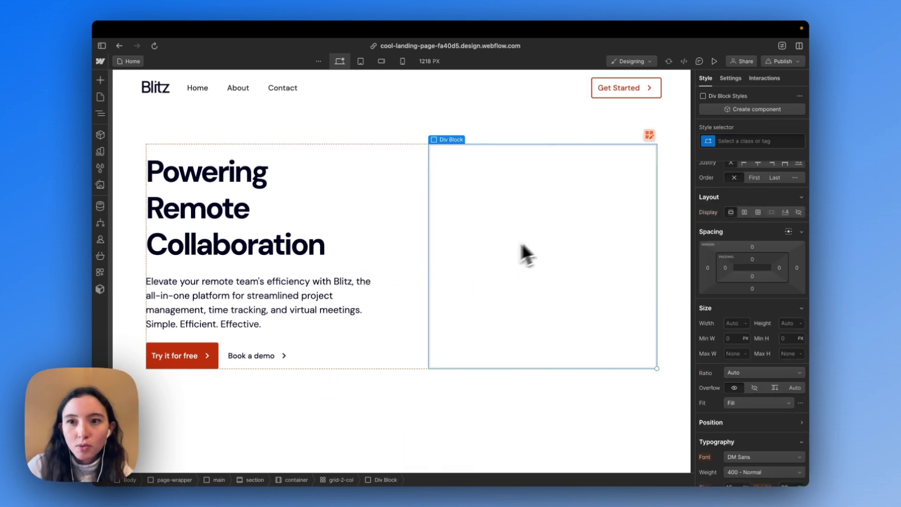
Step: Give the new Div Block class hero_img-wrap and set its Position to Relative
key(super+Return)
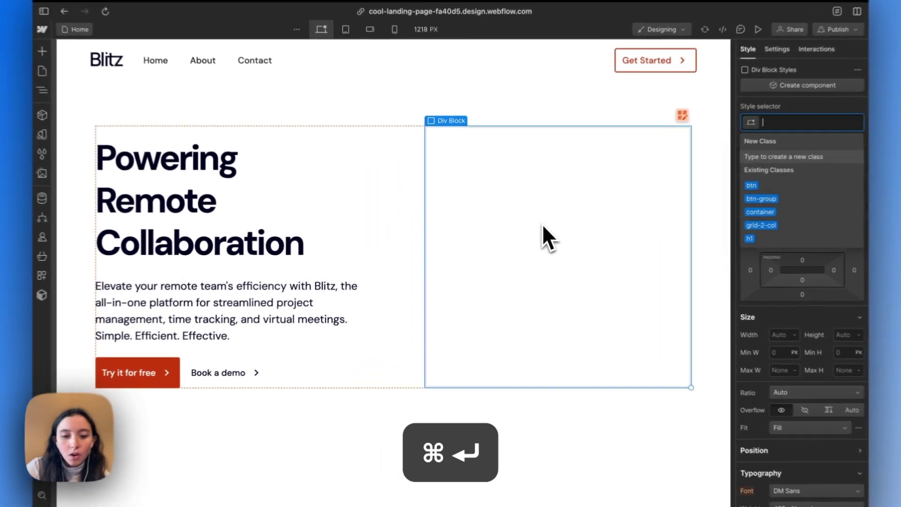
text(hero)
text(_c)
text(p)
key(Return)
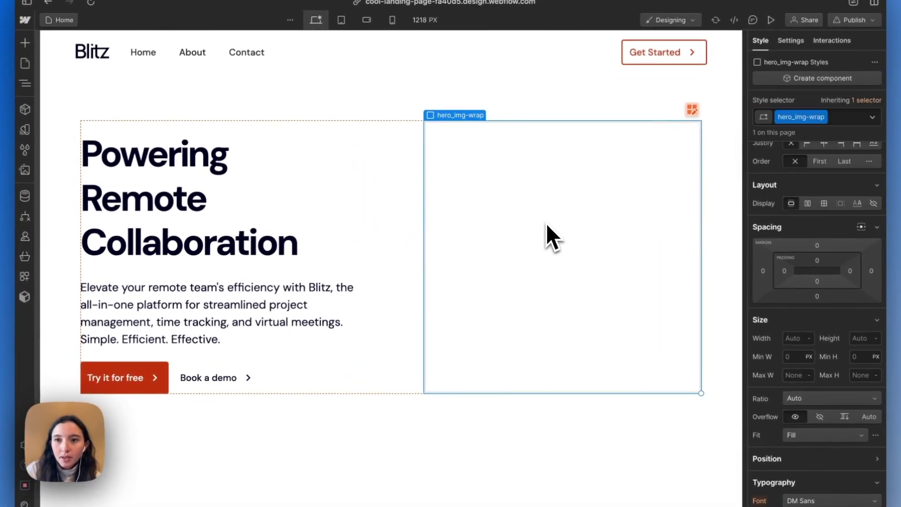
scroll(806, 400, down, 3)
scroll(807, 401, down, 2)
scroll(807, 400, down, 3)
scroll(806, 400, down, 2)
scroll(806, 401, down, 2)
scroll(806, 400, down, 3)
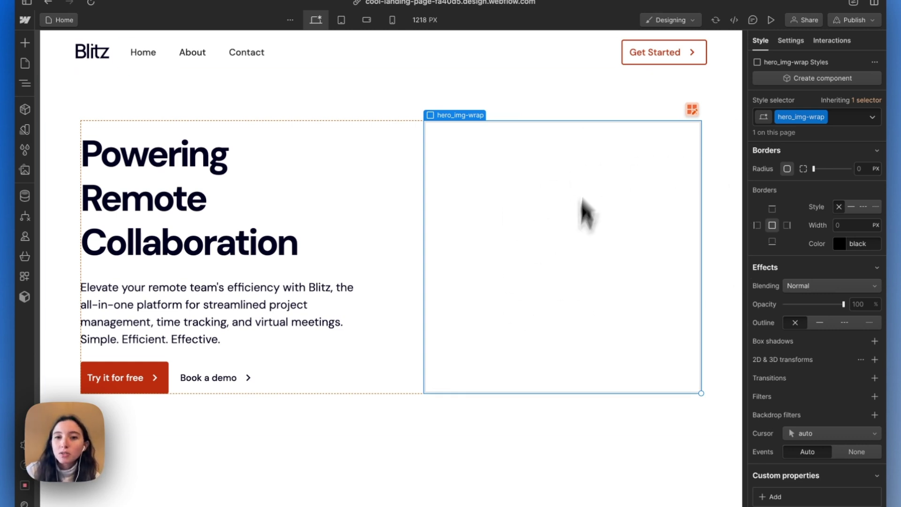
scroll(853, 388, up, 2)
scroll(851, 386, up, 5)
scroll(852, 386, up, 3)
scroll(851, 385, up, 3)
click(800, 265)
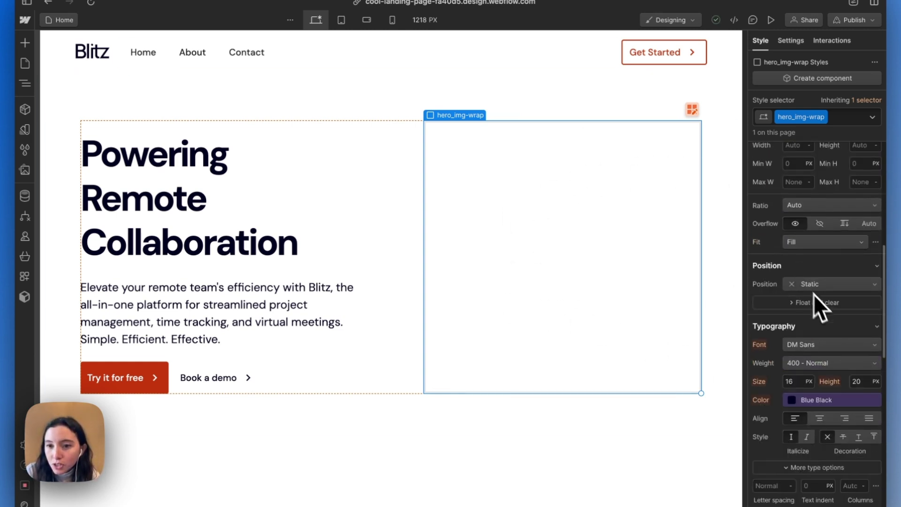
click(820, 285)
click(817, 299)
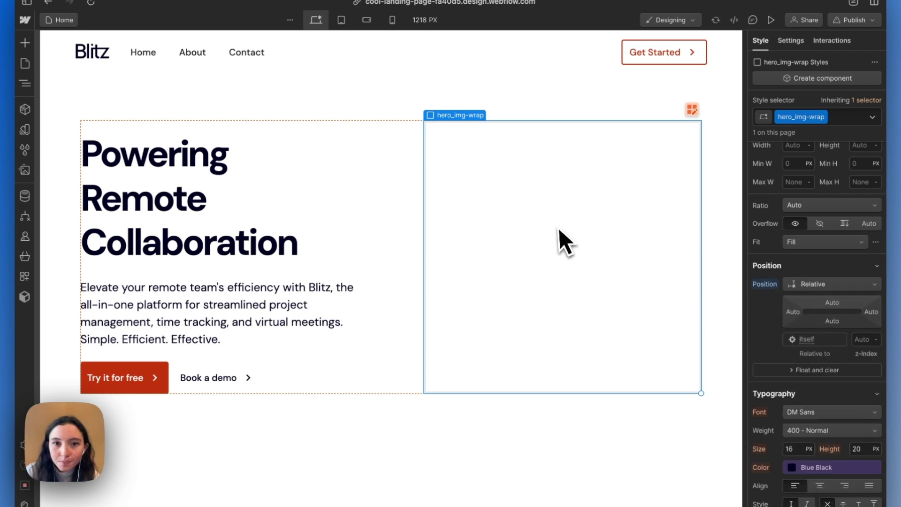
click(99, 142)
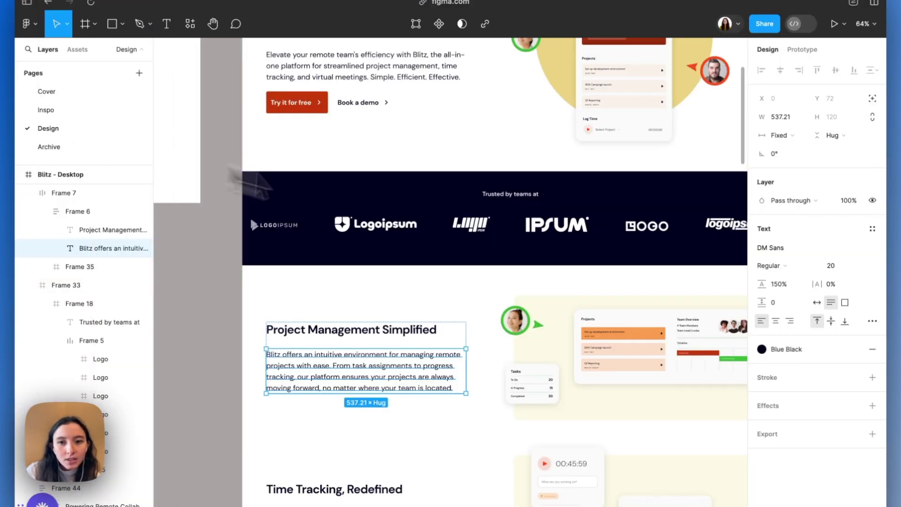
scroll(543, 288, up, 5)
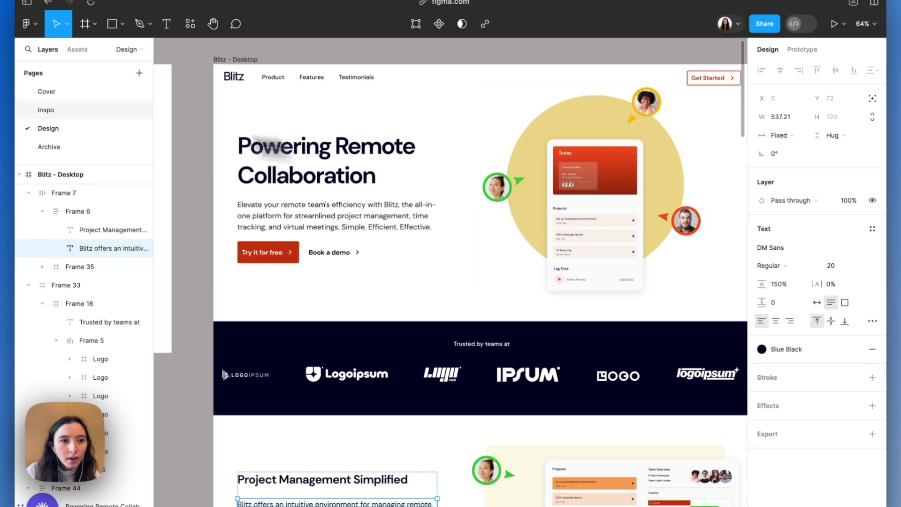
Step: Add a Div Block inside hero_img-wrap and give it the hero_circle class
click(78, 119)
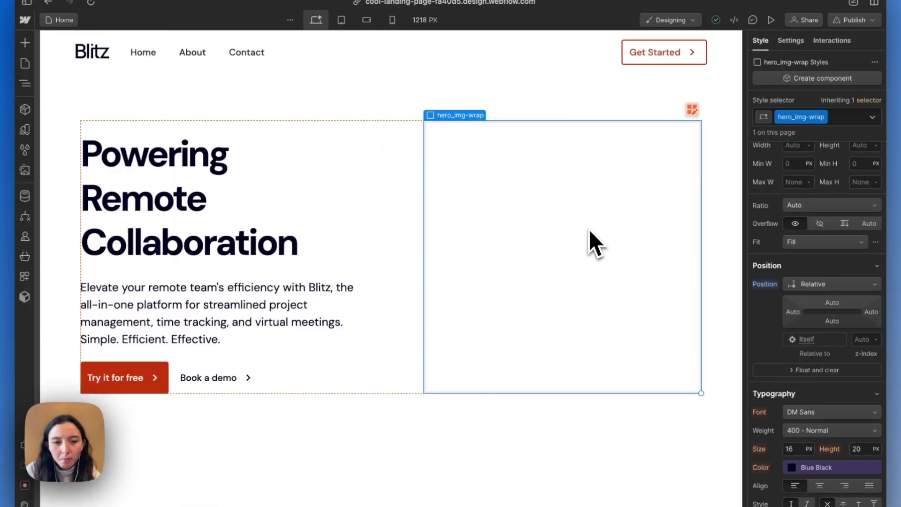
key(super+e)
text(di)
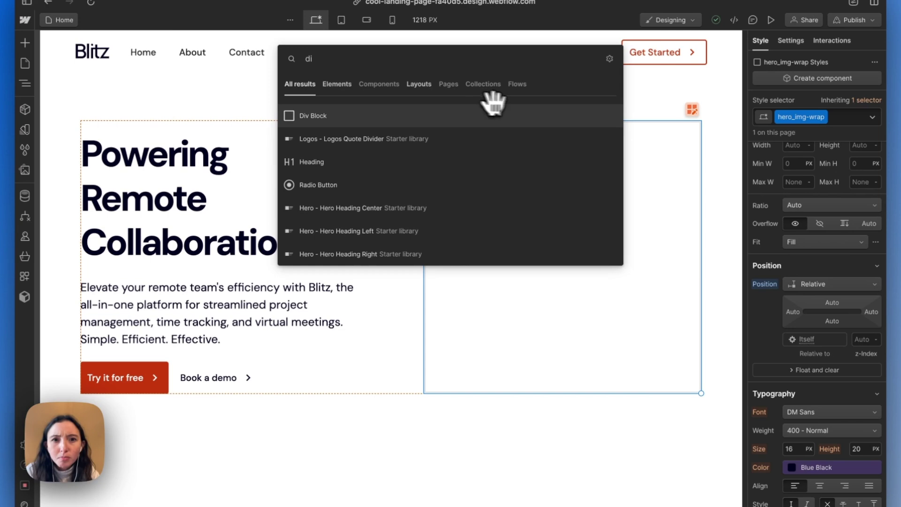
click(511, 111)
click(805, 117)
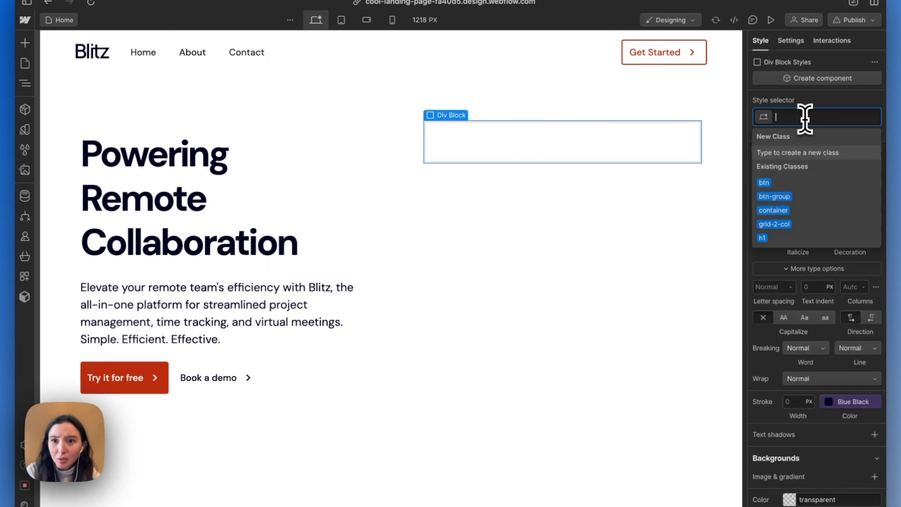
text(100)
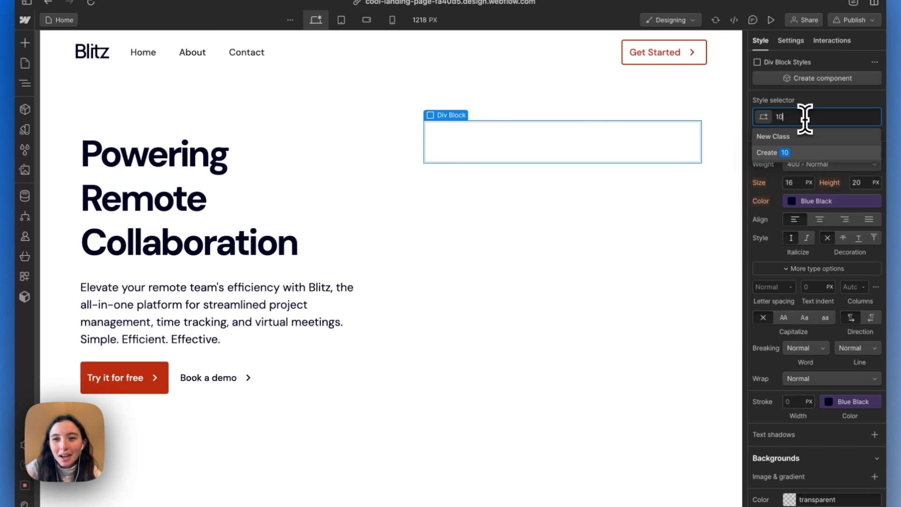
key(BackSpace)
key(BackSpace)
key(BackSpace)
text(hero_i)
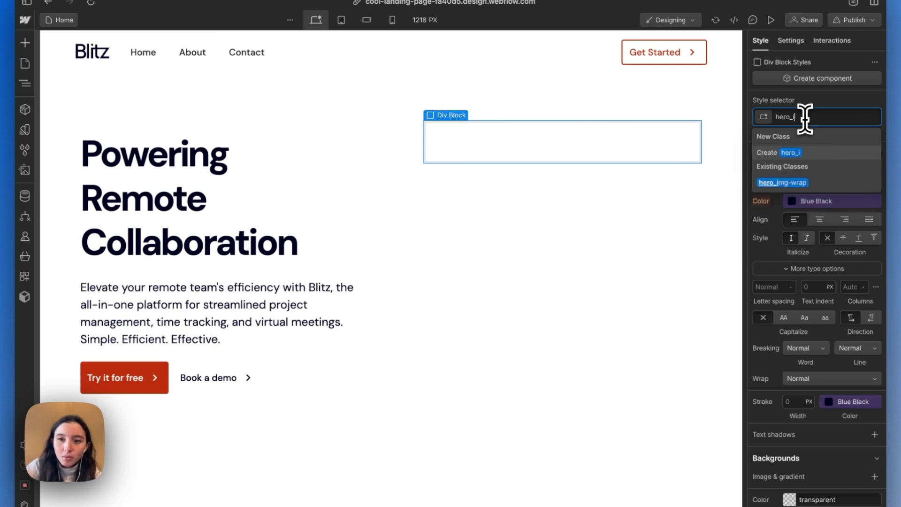
key(BackSpace)
text(circle)
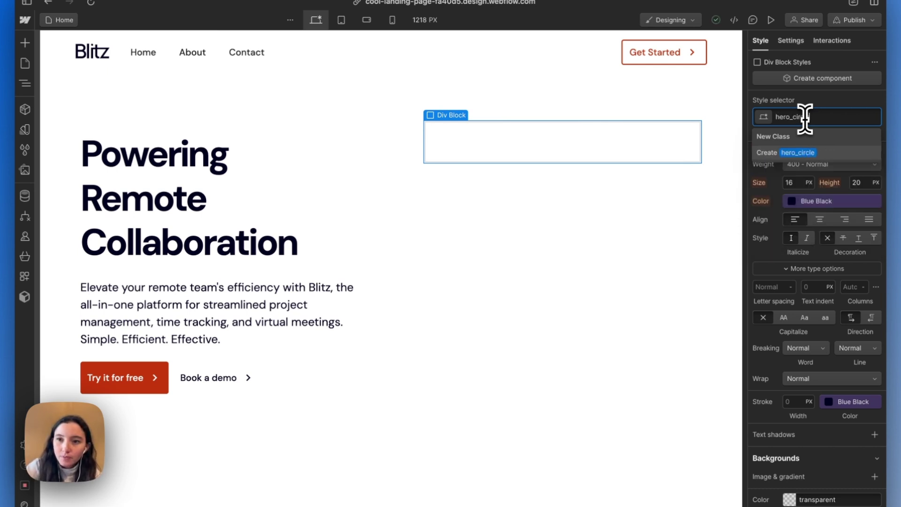
key(Return)
scroll(874, 286, up, 3)
scroll(868, 292, up, 3)
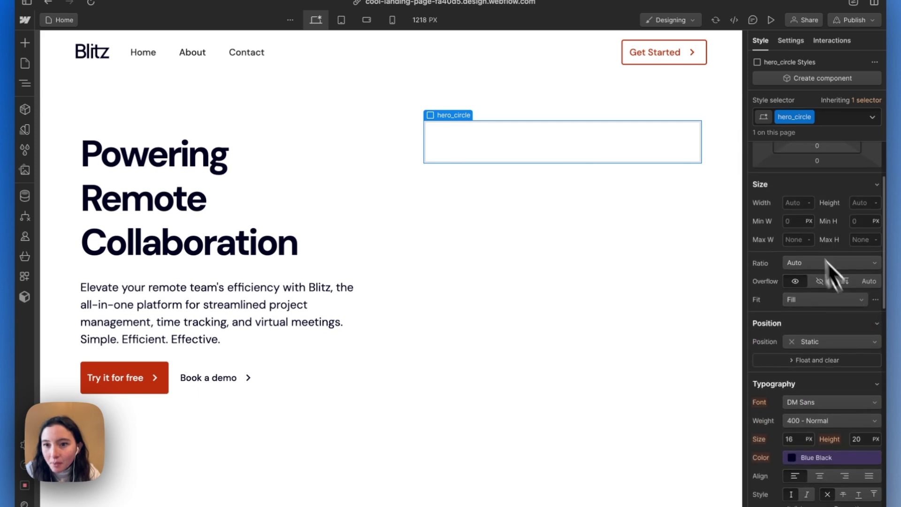
text(10)
text(0)
Step: Size hero_circle to 100% width, Auto height and a Square 1:1 ratio
key(Return)
click(871, 203)
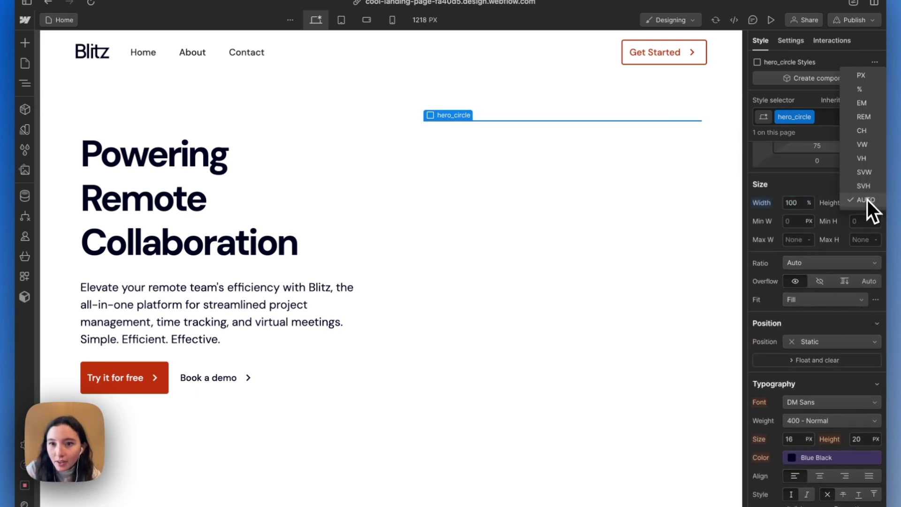
scroll(846, 235, up, 2)
click(830, 328)
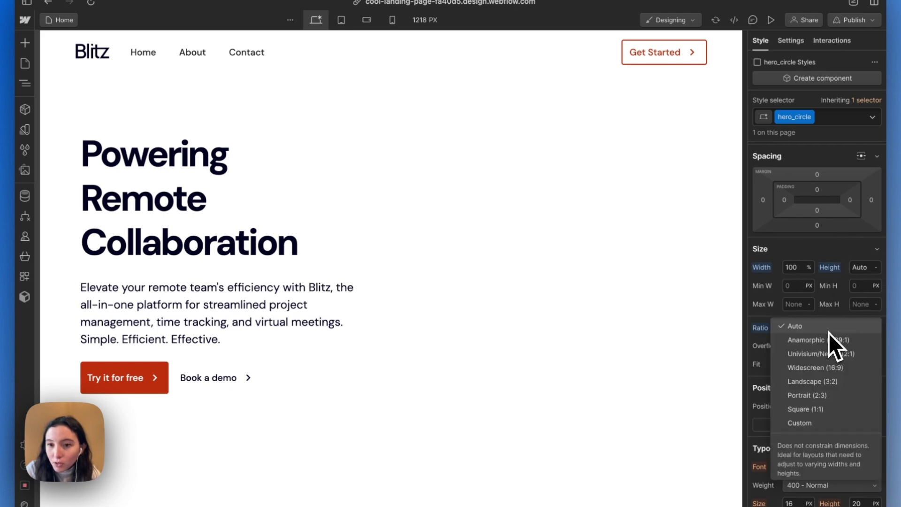
click(821, 409)
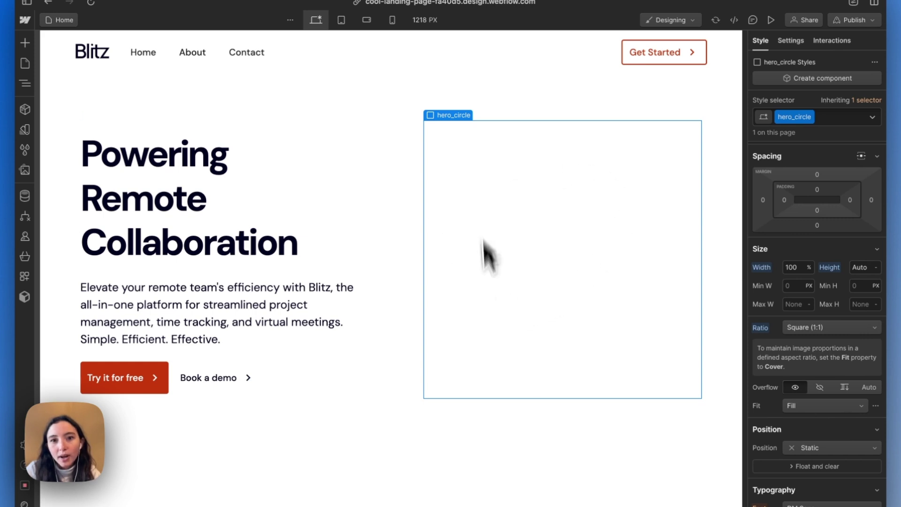
scroll(801, 328, down, 1)
scroll(808, 359, down, 10)
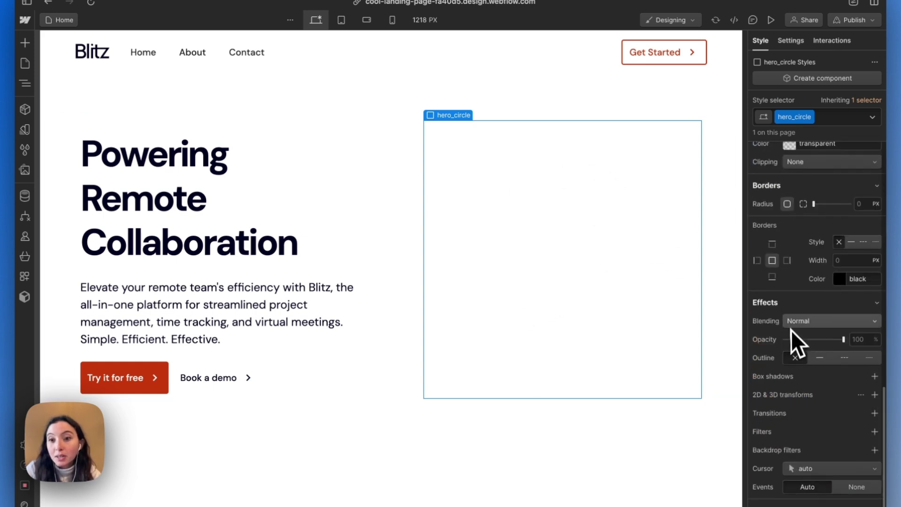
scroll(805, 319, up, 3)
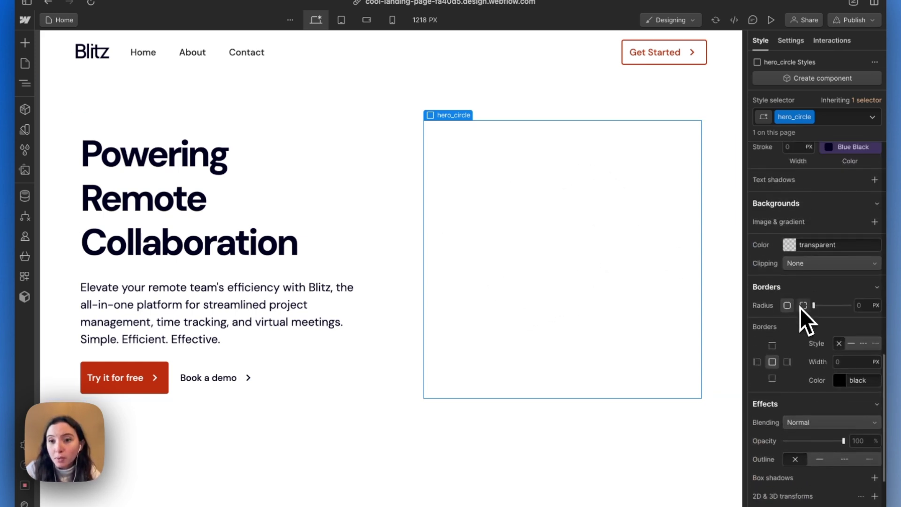
Step: Fill hero_circle with Light Yellow and round it with a 50% border radius
click(790, 242)
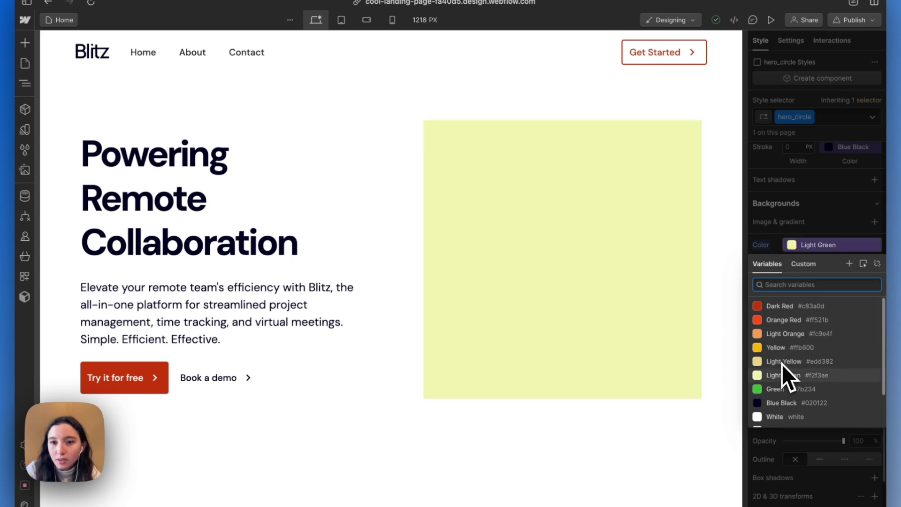
click(783, 363)
click(783, 365)
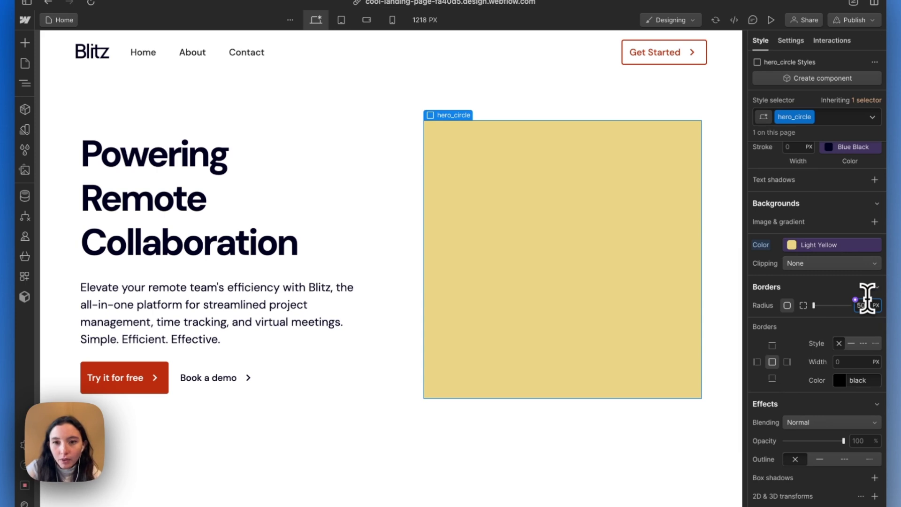
text(%)
click(655, 386)
click(569, 261)
Step: Insert an Image element with class hero_img into hero_img-wrap
click(486, 254)
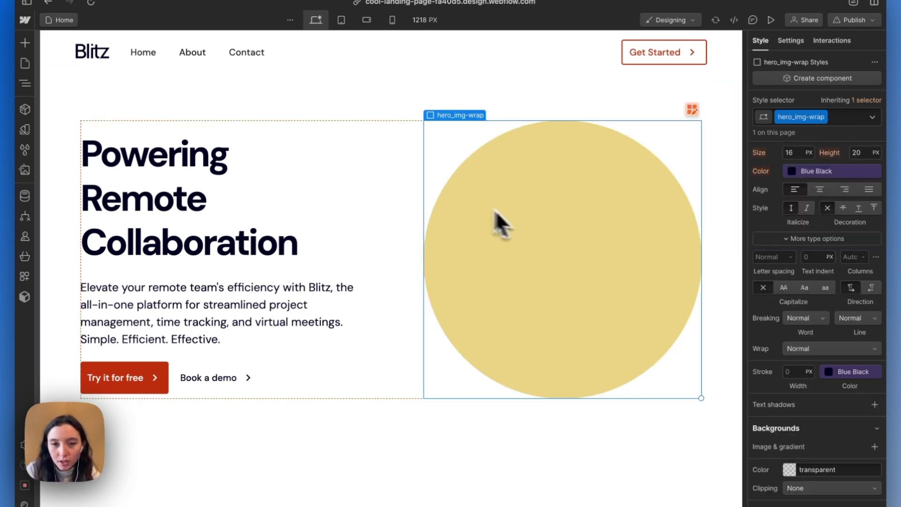
key(super+e)
text(im)
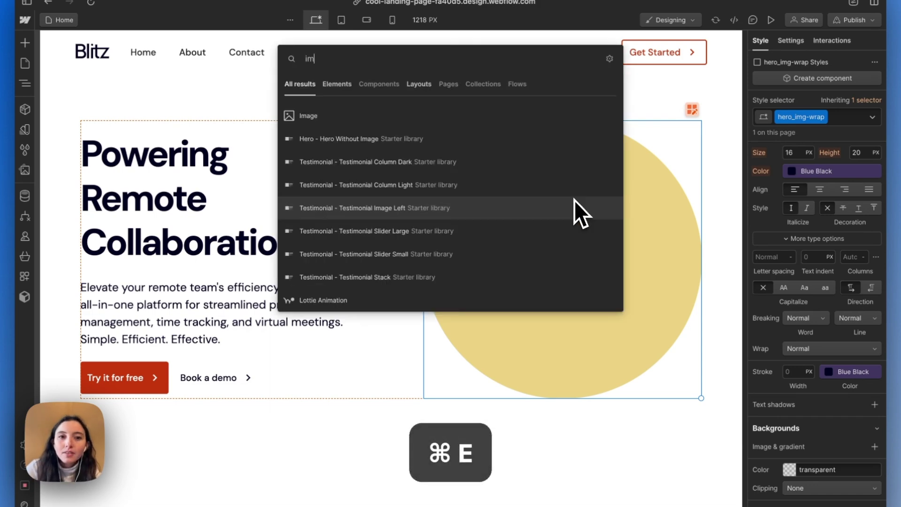
key(super+Return)
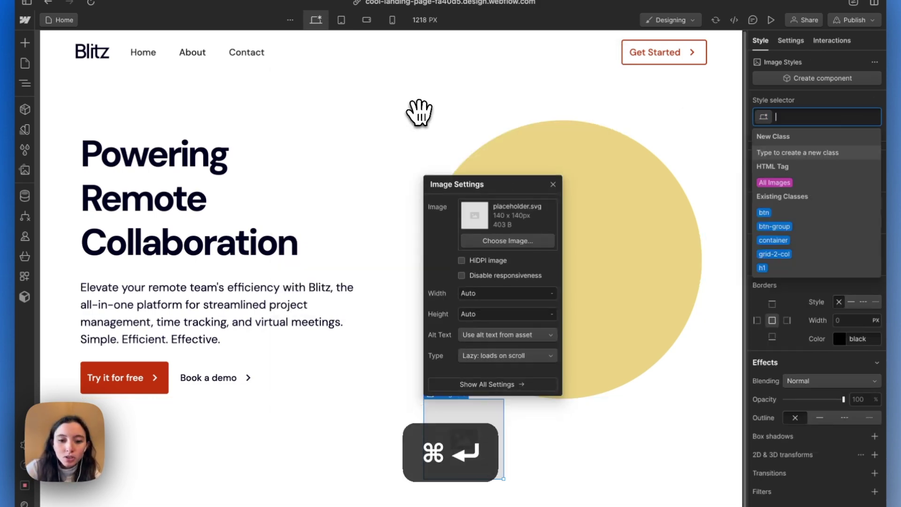
text(hero_img)
key(Return)
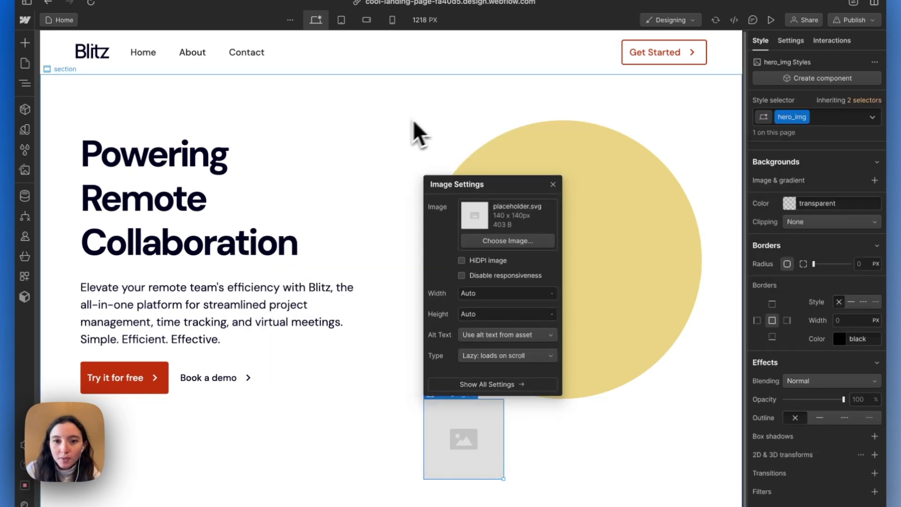
Step: Set the image source to the Blitz mobile app screenshot from Assets
click(524, 242)
click(42, 115)
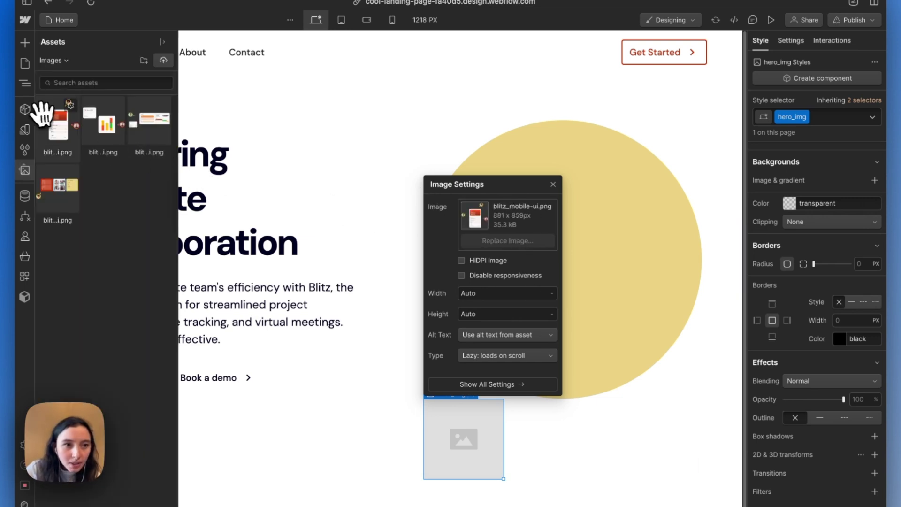
click(610, 264)
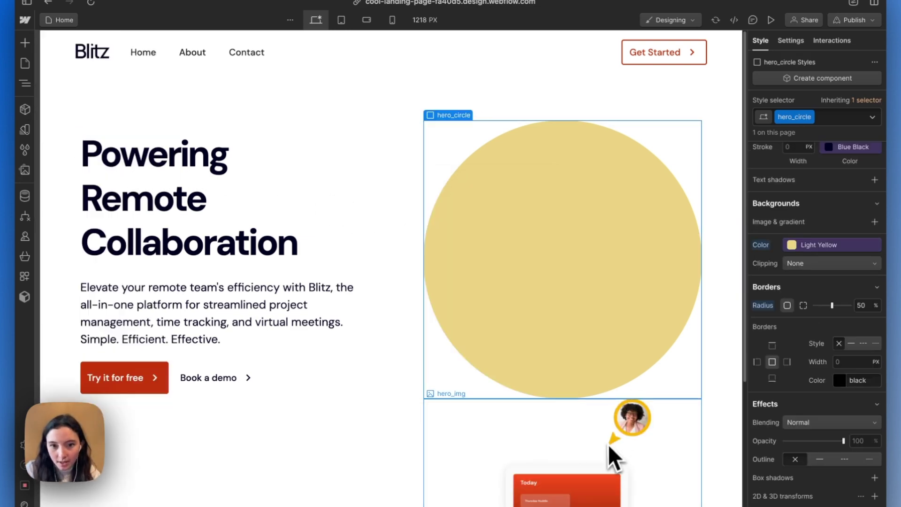
click(606, 448)
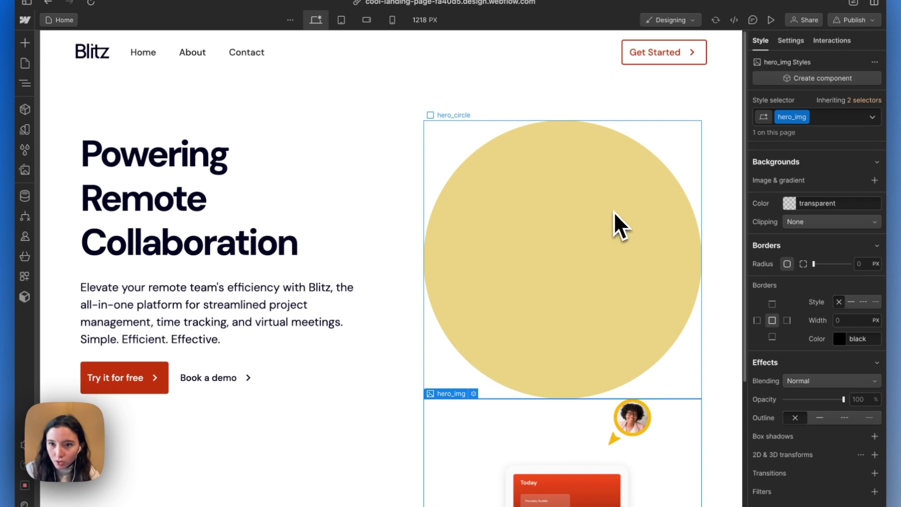
scroll(836, 291, up, 5)
scroll(830, 251, up, 5)
scroll(826, 236, up, 3)
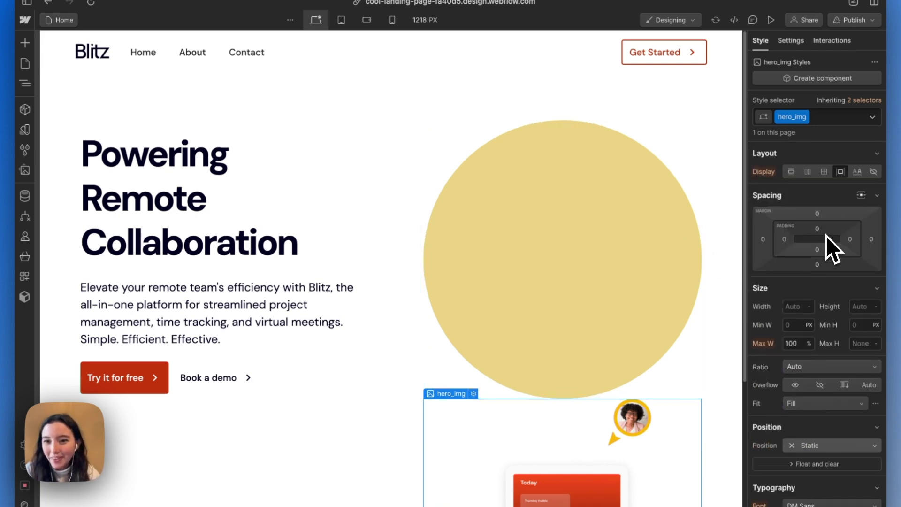
scroll(826, 236, down, 3)
Step: Make hero_img absolutely positioned, pinned to all edges of its parent
click(806, 236)
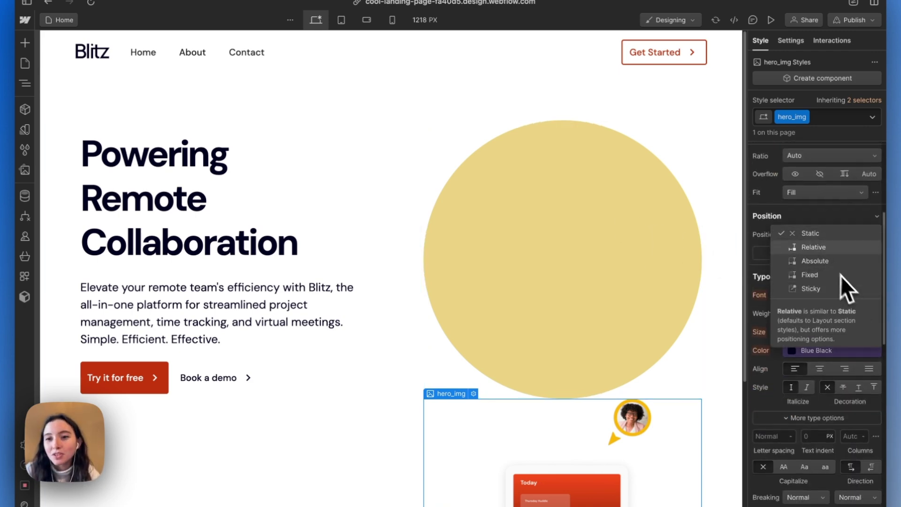
click(814, 266)
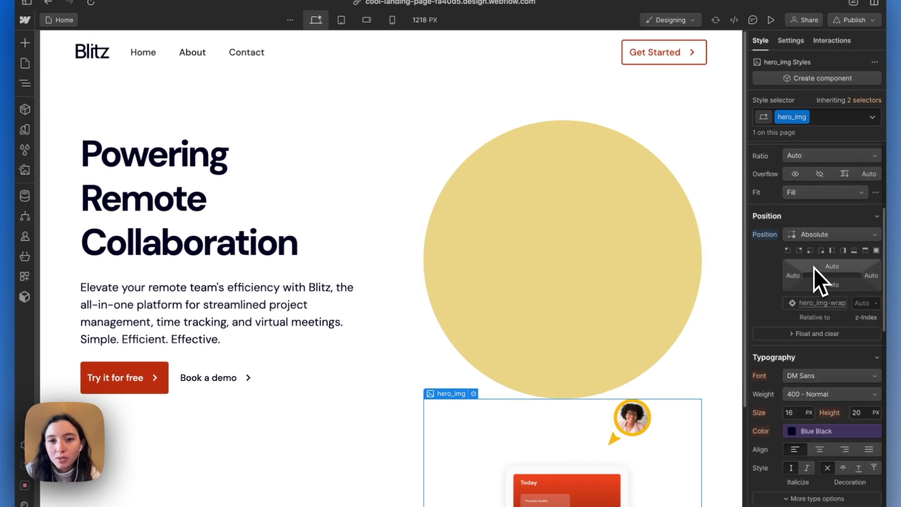
click(876, 250)
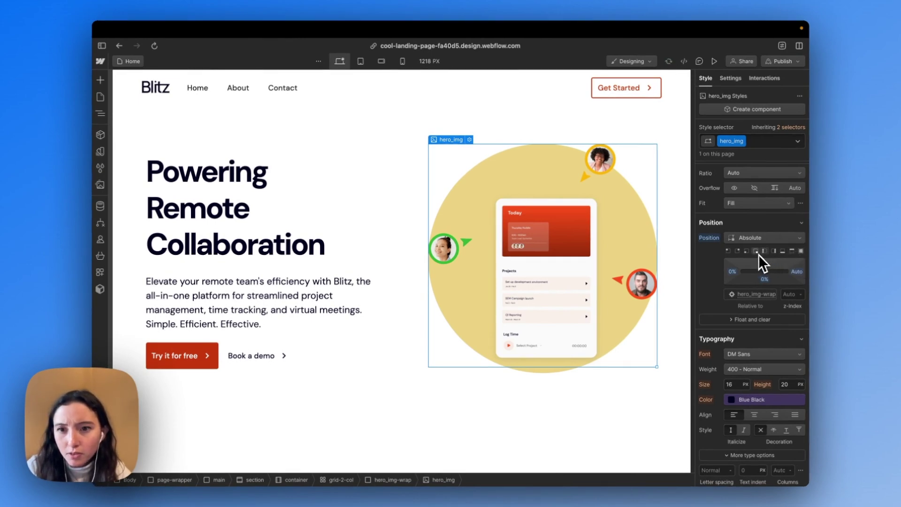
click(738, 253)
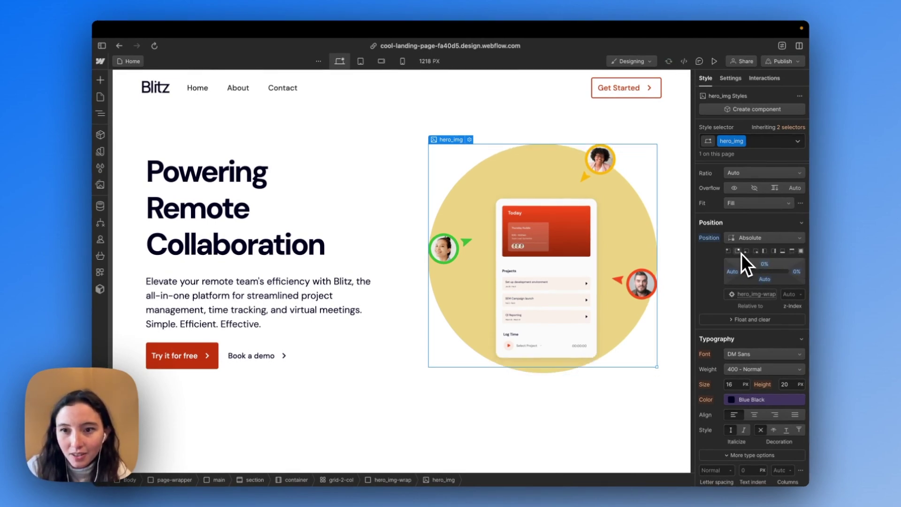
scroll(743, 274, up, 5)
Step: Reset hero_img's max width to 100%, re-pin all edges, and offset its top about 8%
click(733, 327)
text(50)
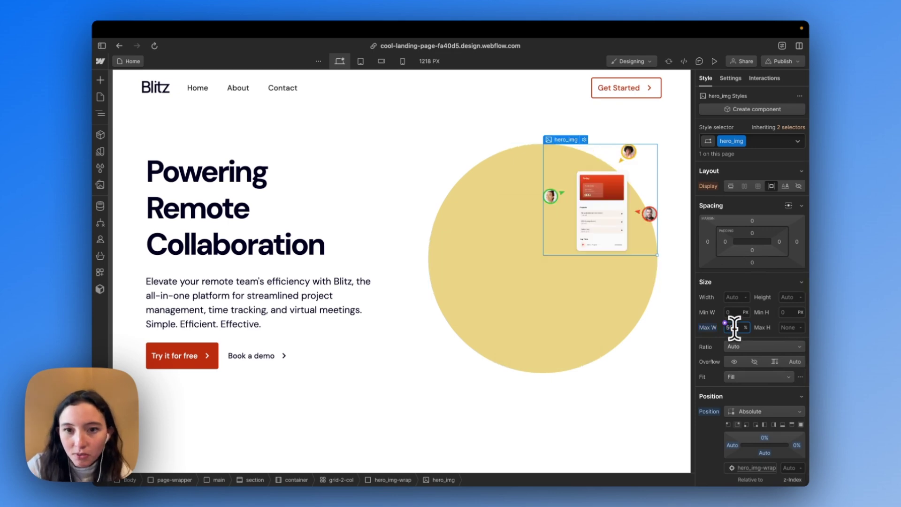
scroll(789, 371, down, 3)
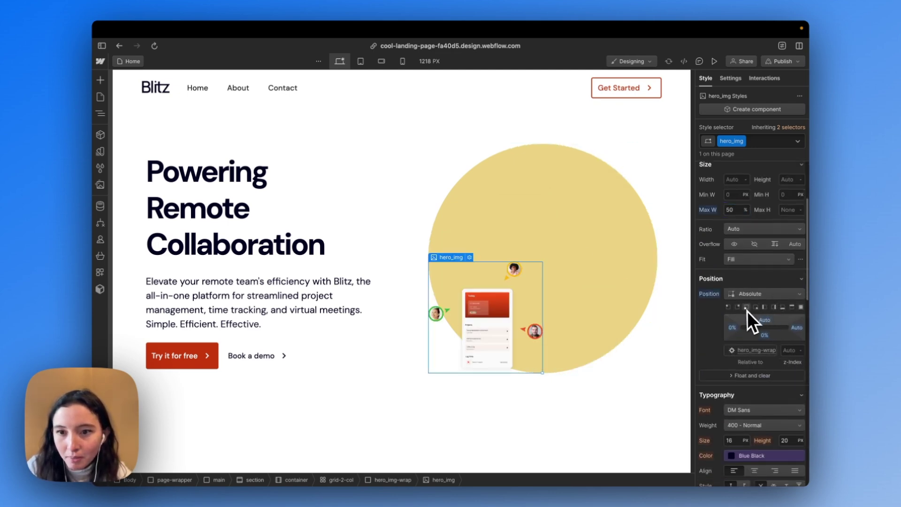
click(802, 308)
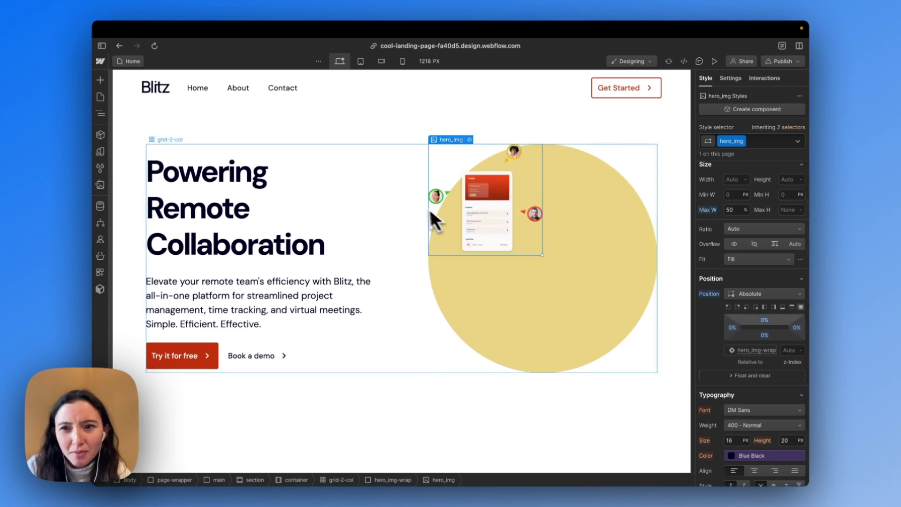
click(708, 210)
click(722, 229)
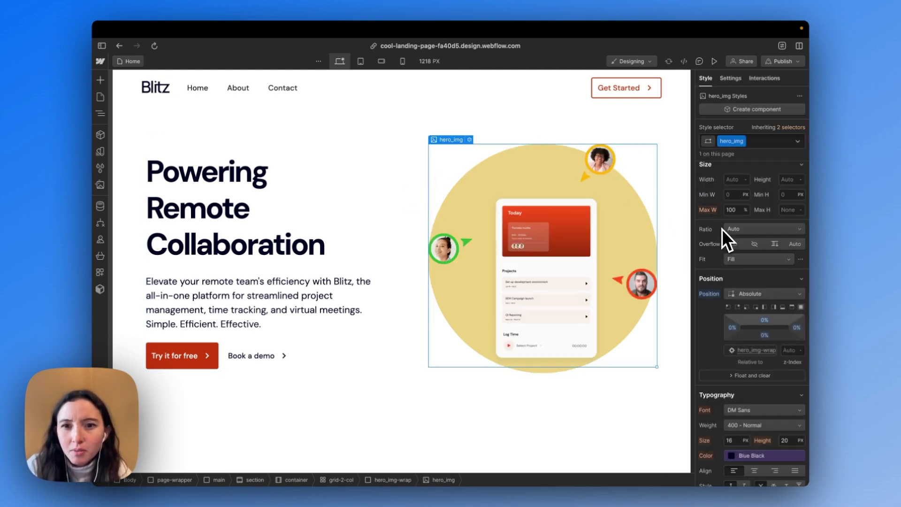
scroll(782, 215, up, 3)
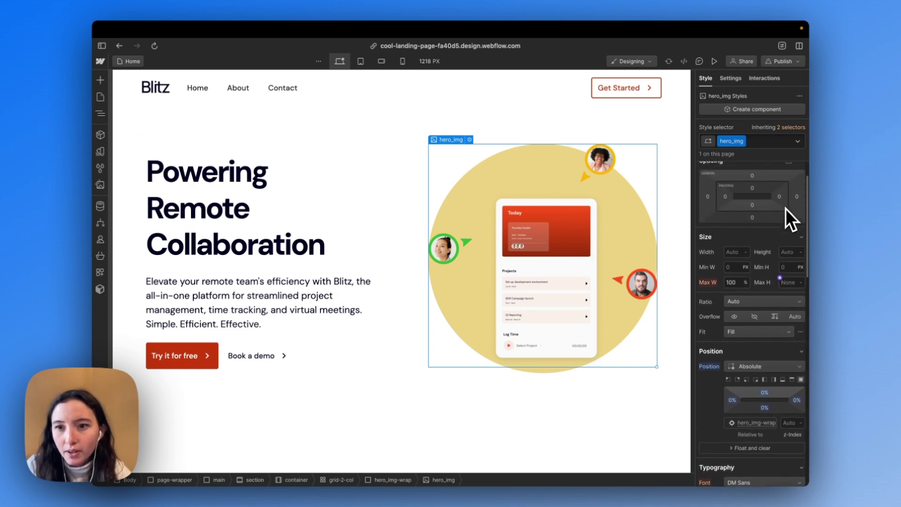
scroll(786, 209, up, 1)
scroll(787, 209, down, 3)
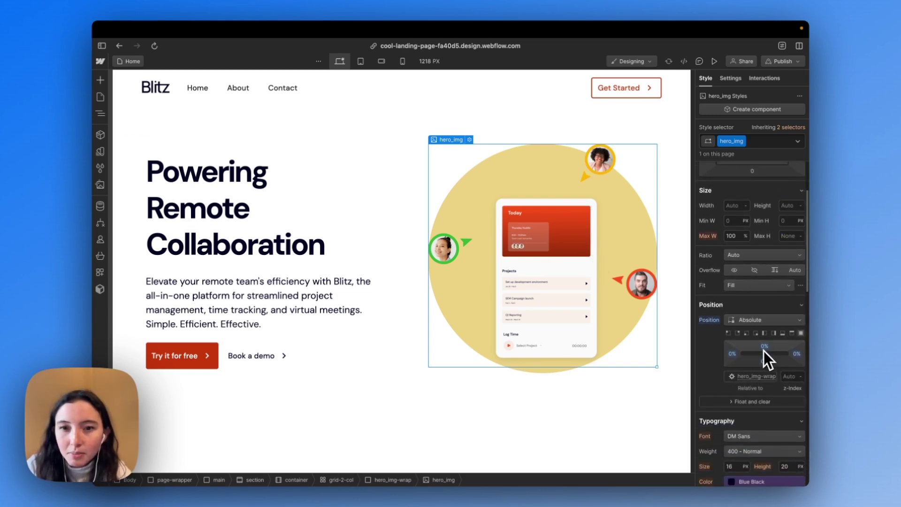
drag(767, 356, 765, 348)
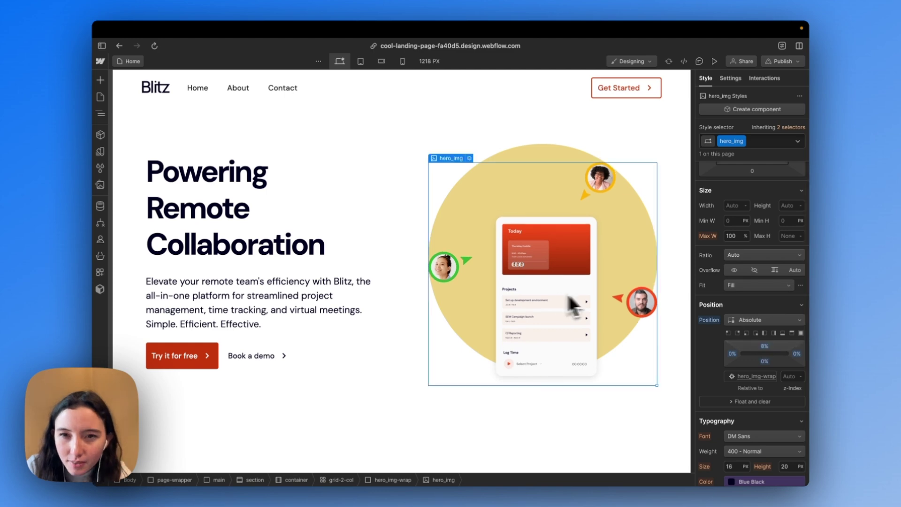
Step: Set hero_circle to 90% width with Auto left and right margins
click(561, 163)
scroll(766, 243, up, 2)
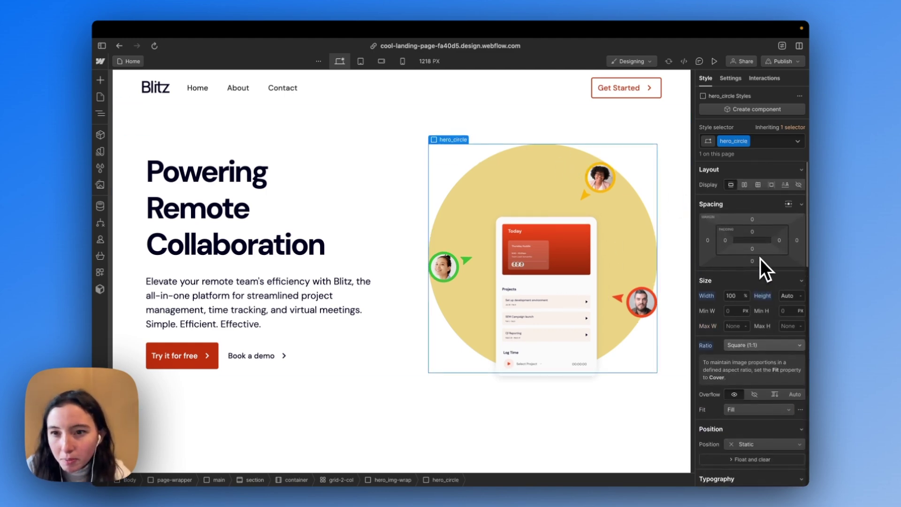
click(744, 296)
text(60)
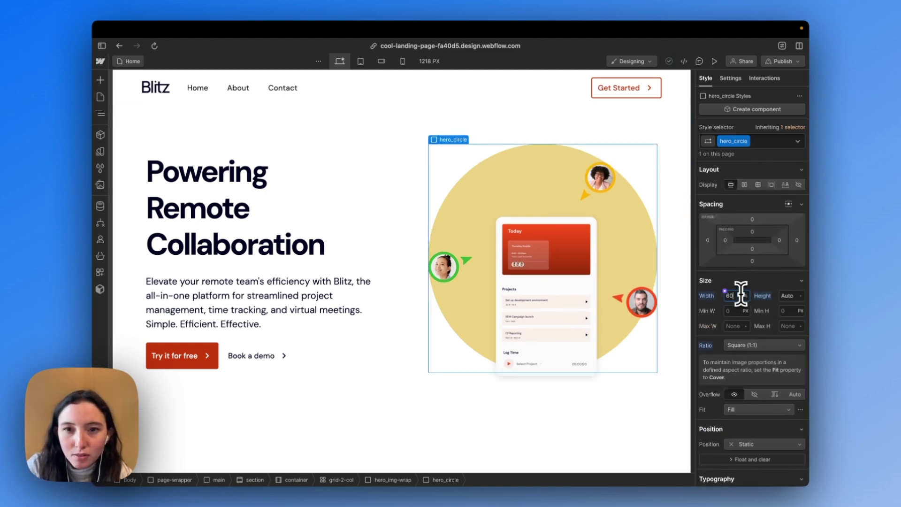
key(Return)
text(90)
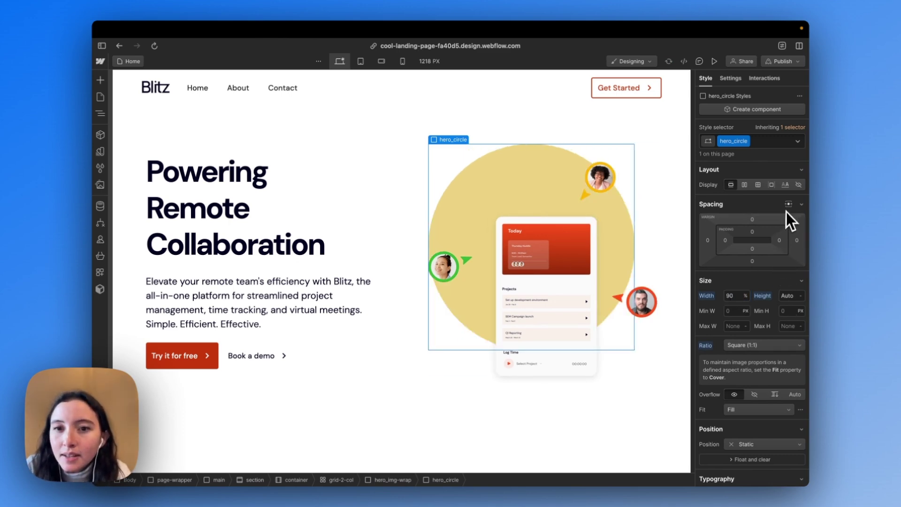
click(787, 210)
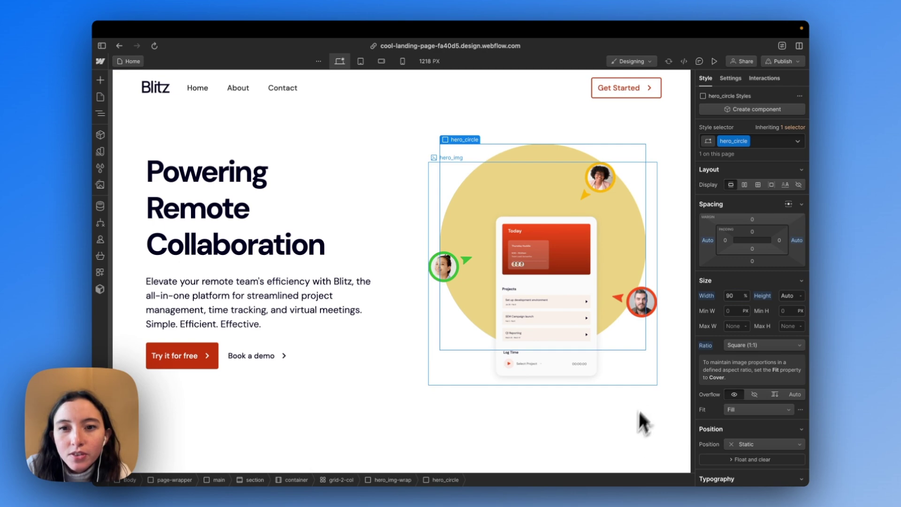
Step: Reselect the mockup image and compare against the Figma design
click(562, 147)
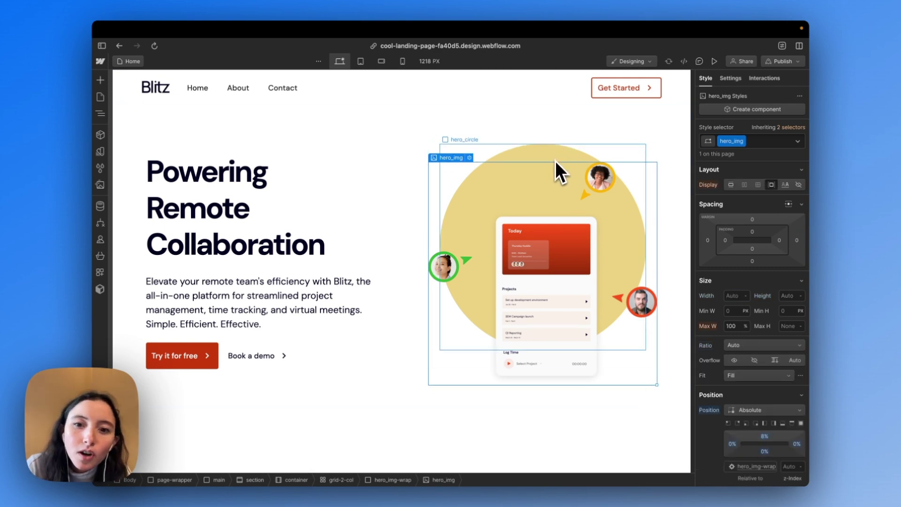
click(145, 171)
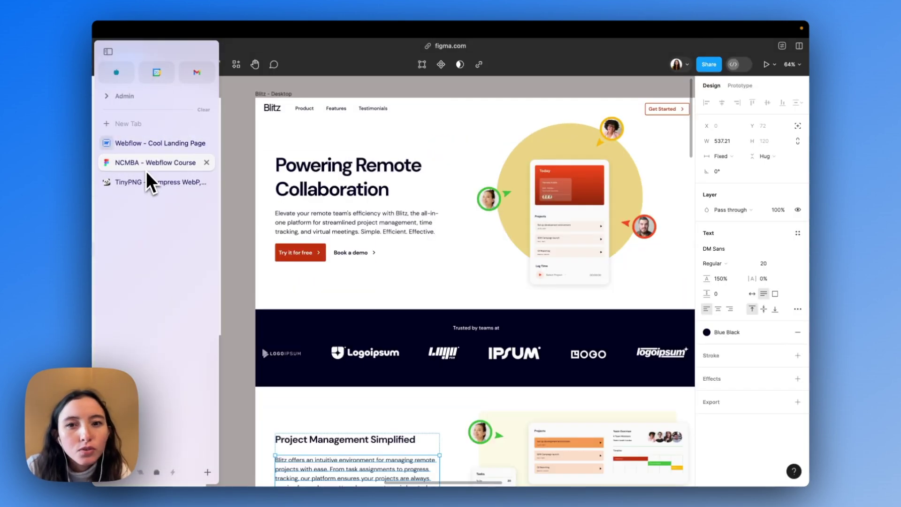
scroll(352, 209, right, 5)
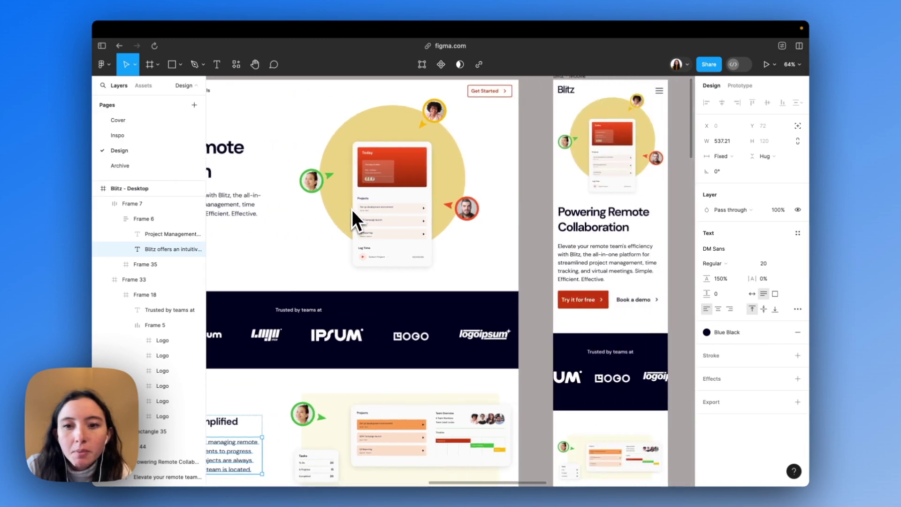
scroll(351, 208, right, 3)
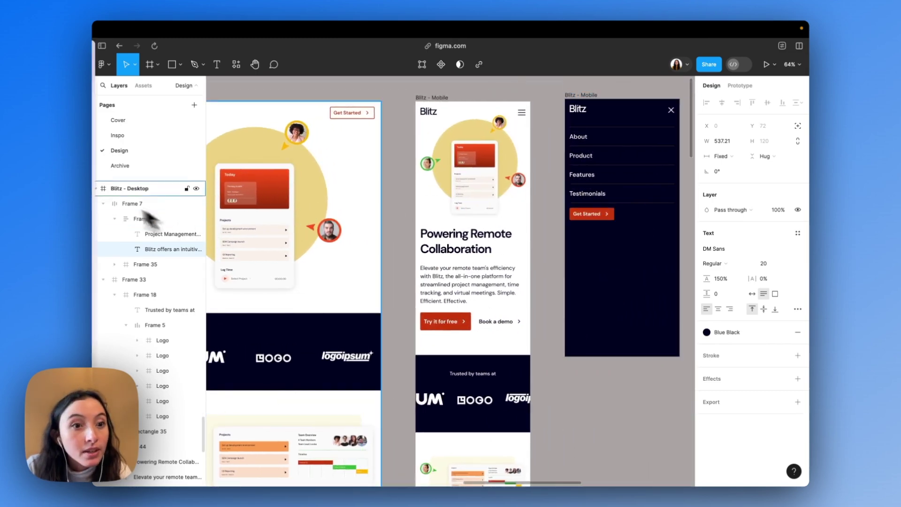
click(141, 145)
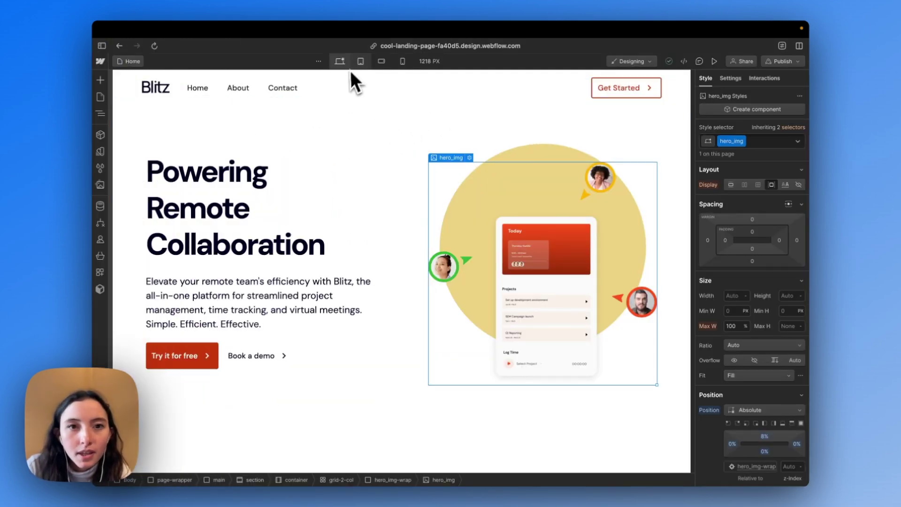
Step: On tablet, reduce grid-2-col to a single column with a 4 rem gap
click(360, 62)
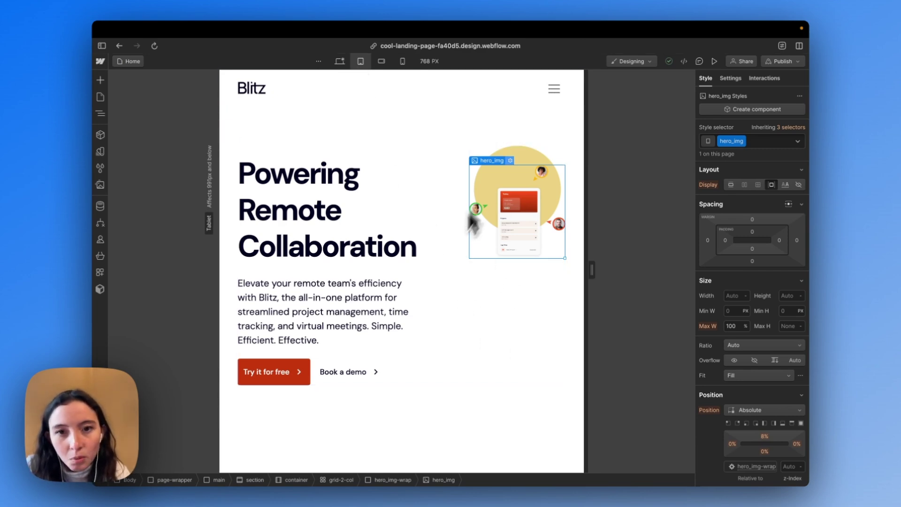
click(445, 325)
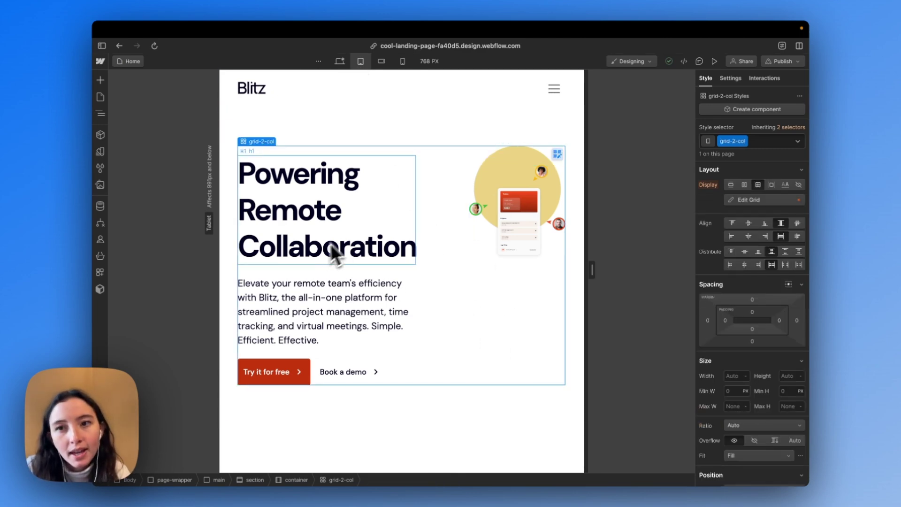
click(740, 201)
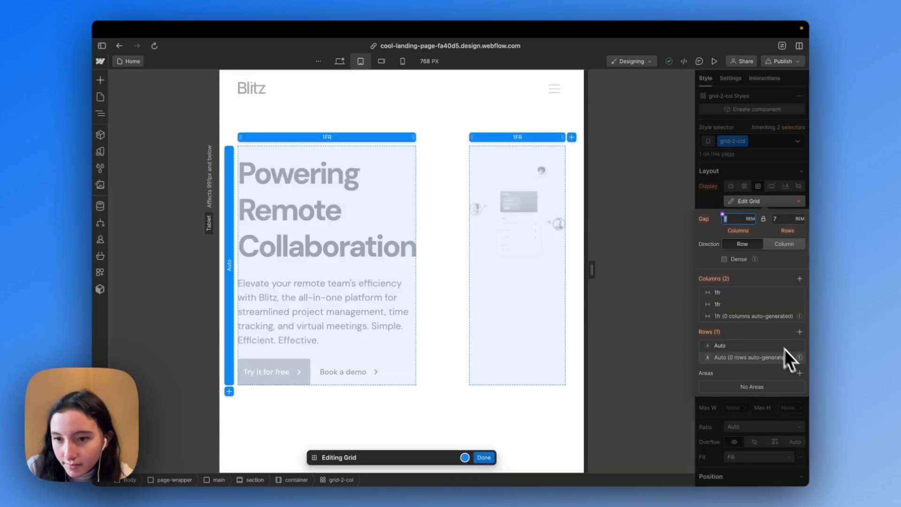
mouse_move(754, 304)
click(800, 308)
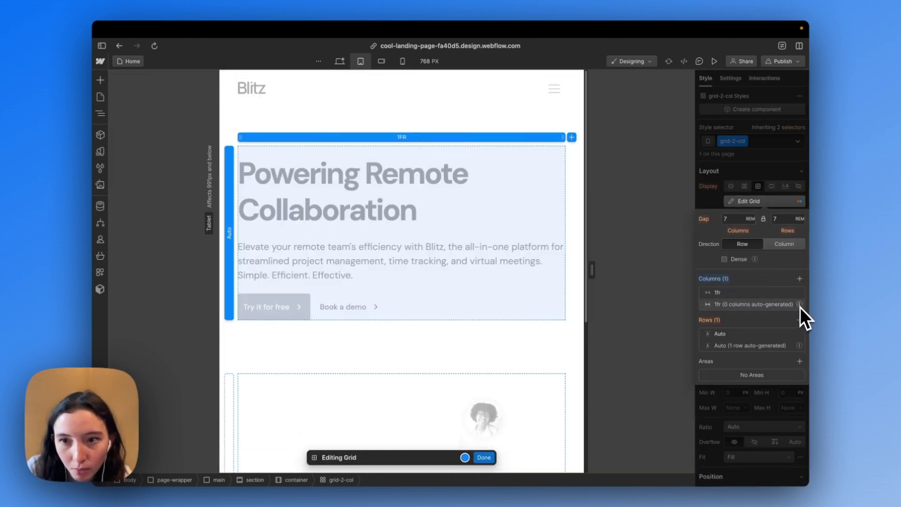
click(730, 221)
text(4)
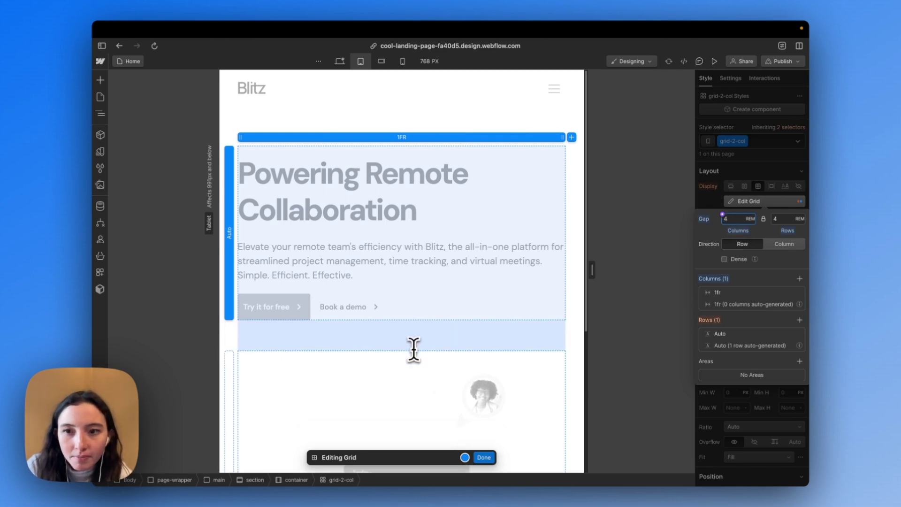
click(483, 457)
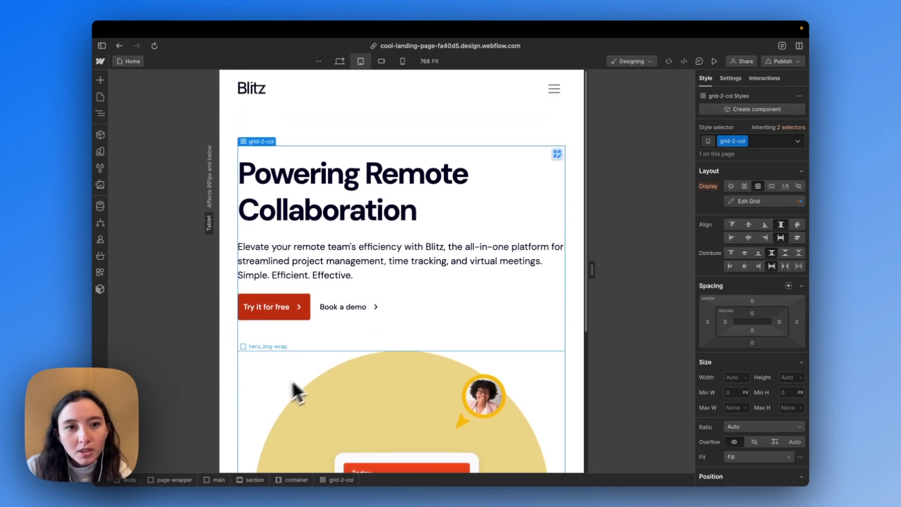
scroll(330, 300, down, 3)
scroll(306, 426, down, 4)
scroll(289, 416, down, 1)
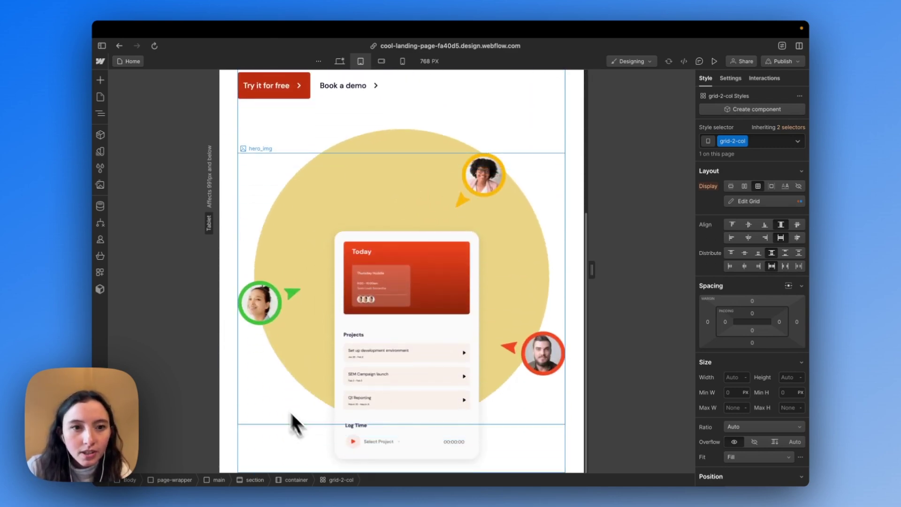
Step: On tablet, place hero_img above the headline and change its top offset from 8% to -3%
click(267, 173)
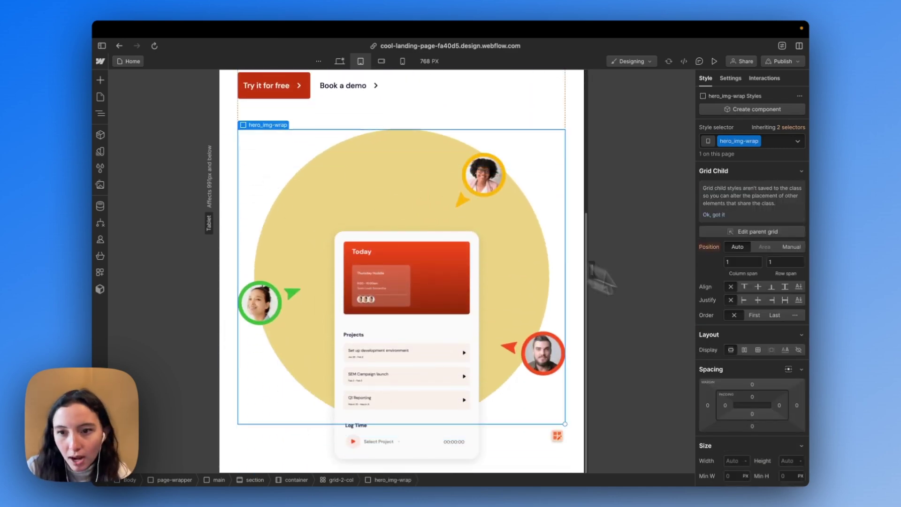
click(755, 315)
scroll(515, 322, up, 2)
scroll(503, 332, up, 4)
scroll(454, 347, up, 2)
click(415, 356)
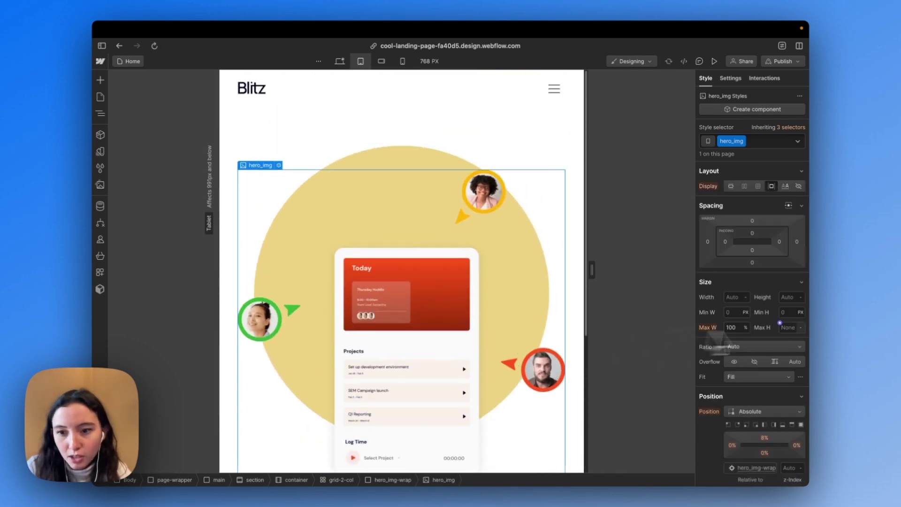
scroll(569, 398, down, 2)
scroll(569, 399, down, 3)
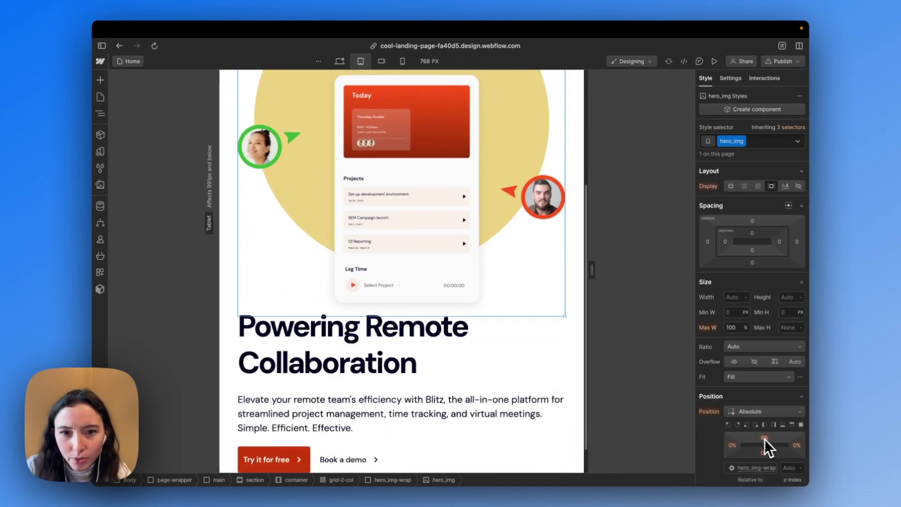
drag(768, 446, 767, 433)
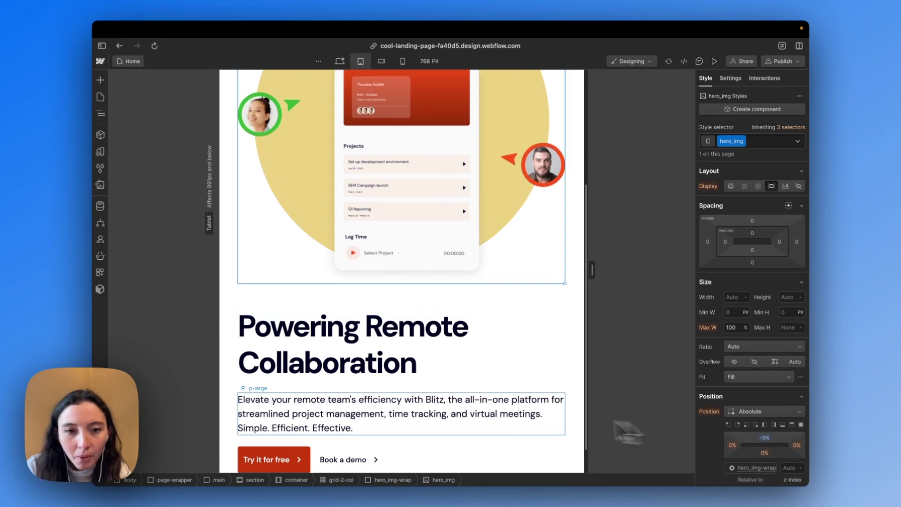
scroll(514, 423, up, 2)
scroll(515, 422, up, 2)
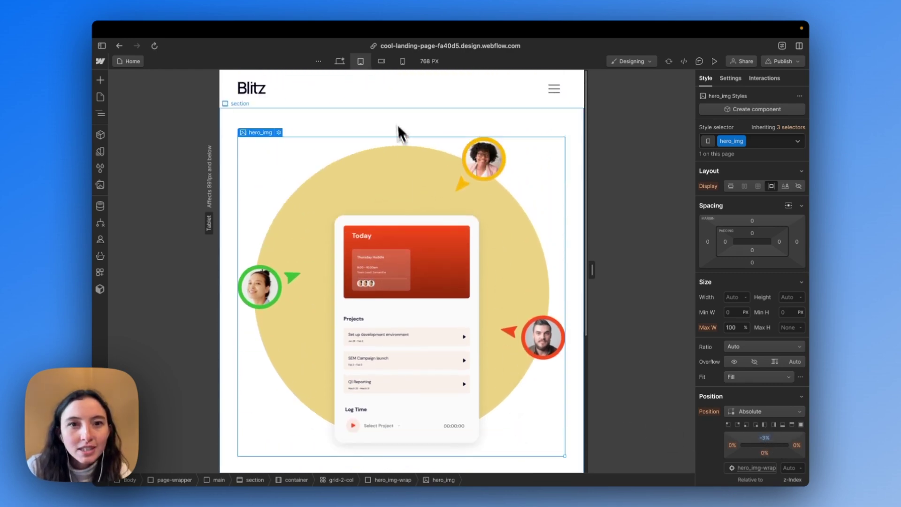
click(396, 127)
scroll(396, 120, down, 3)
scroll(396, 121, down, 3)
scroll(388, 296, up, 5)
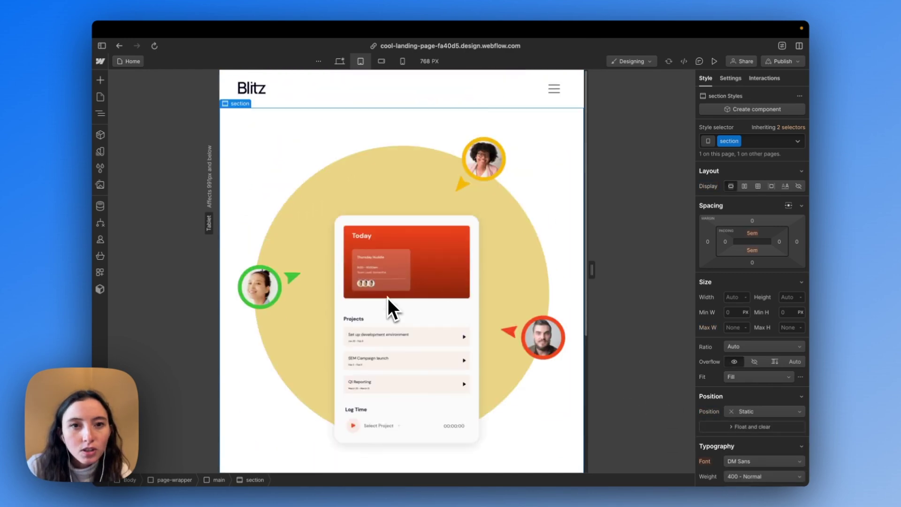
Step: Check the hero at mobile landscape and portrait, then tighten grid-2-col's row gap
click(381, 61)
scroll(391, 164, down, 2)
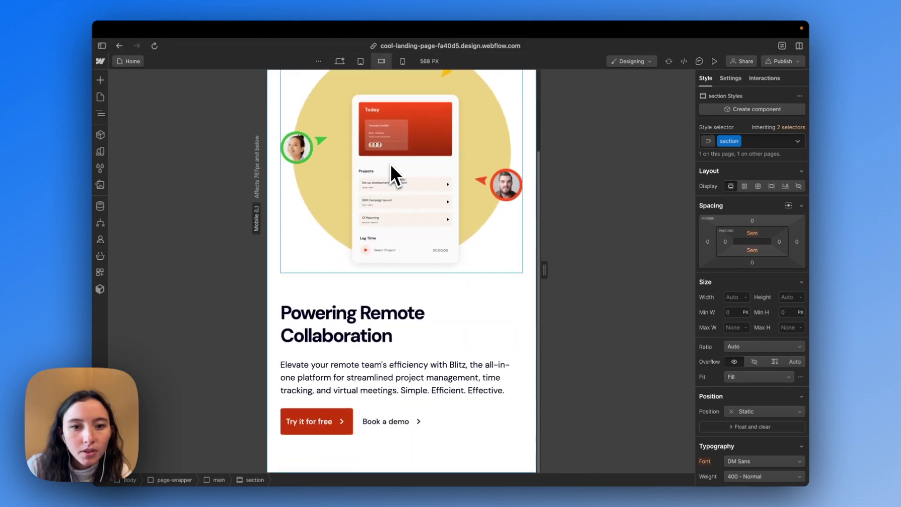
scroll(390, 142, up, 2)
click(402, 62)
scroll(408, 190, down, 1)
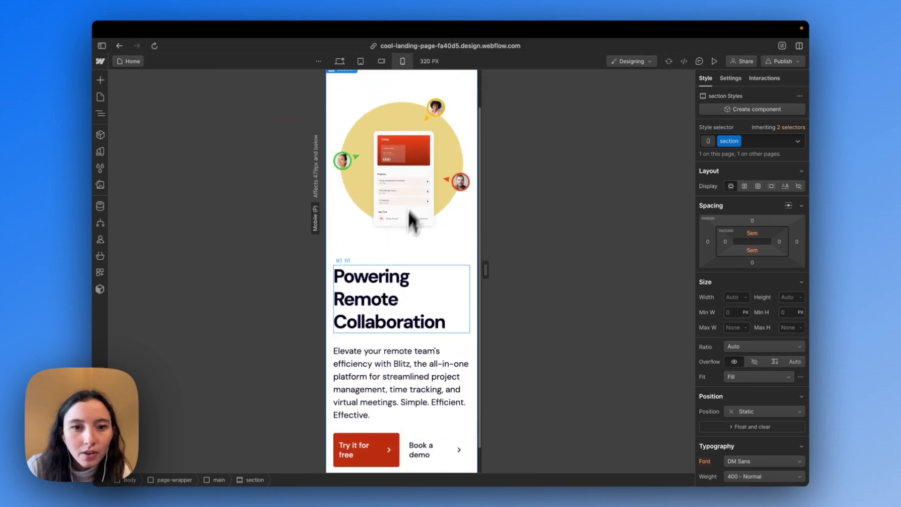
click(392, 251)
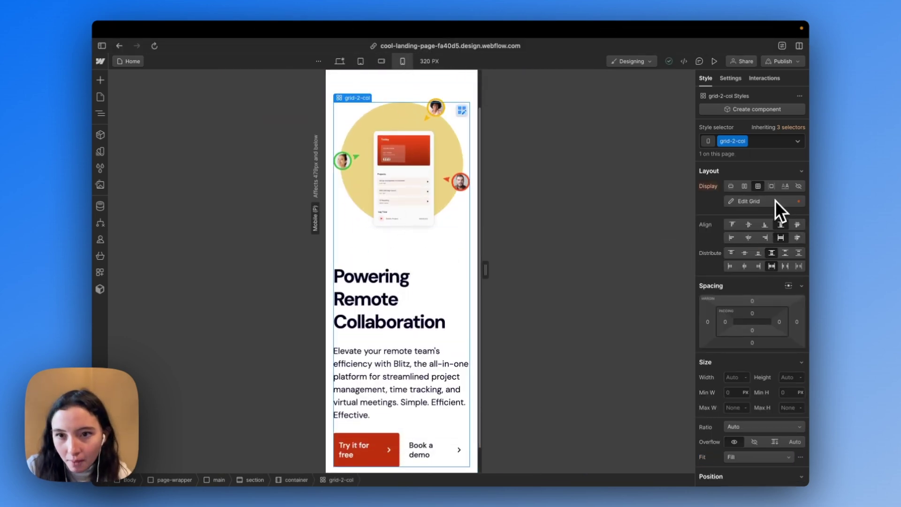
click(775, 200)
click(747, 224)
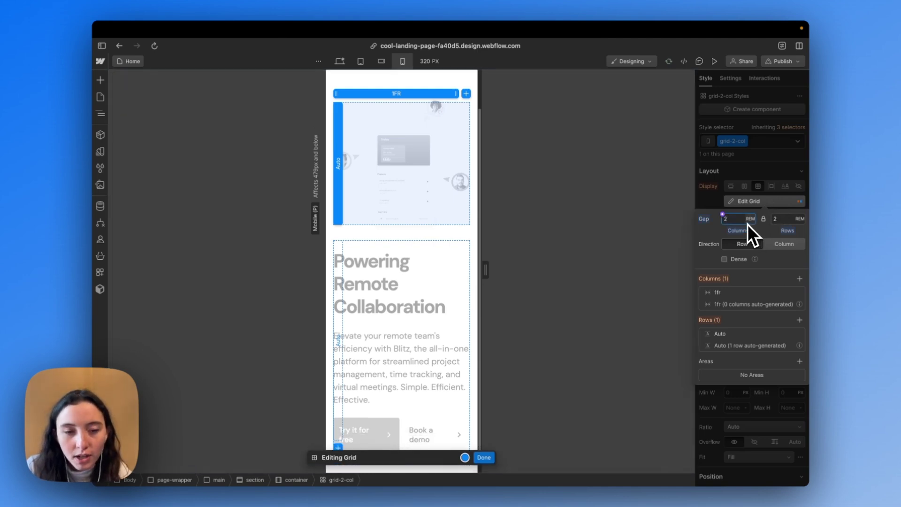
click(485, 457)
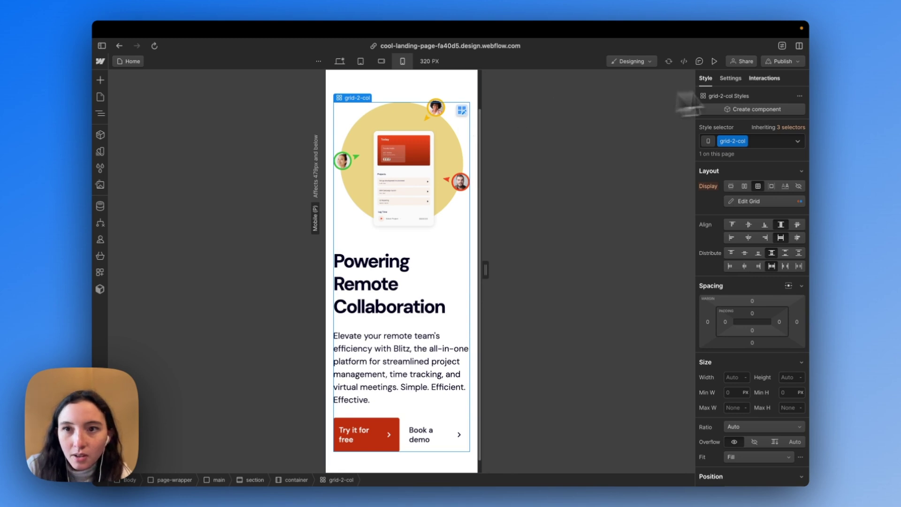
Step: Preview the mobile hero, exit preview, and return to the Desktop layout
click(713, 61)
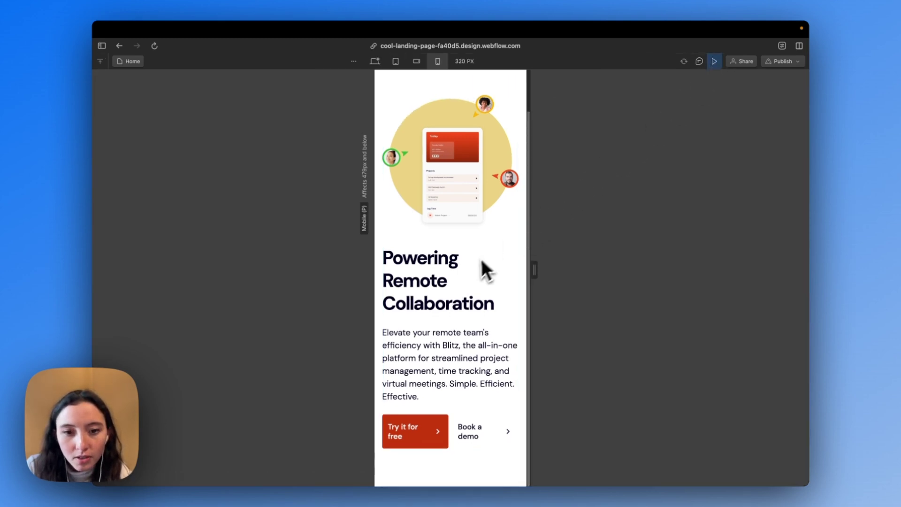
key(shift+p)
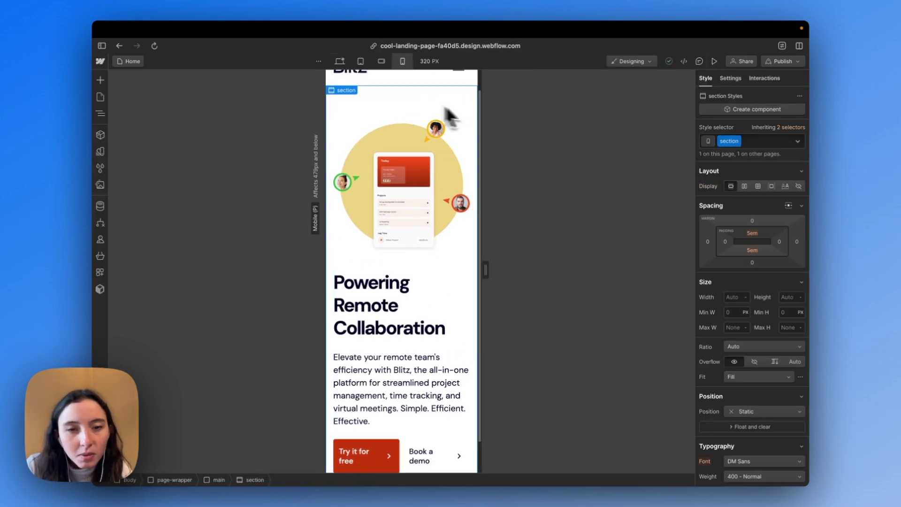
scroll(419, 141, up, 2)
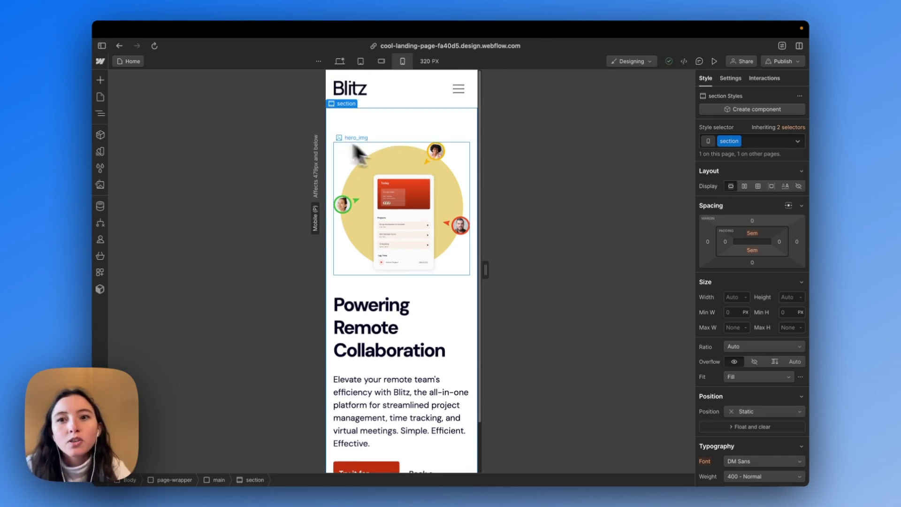
click(344, 64)
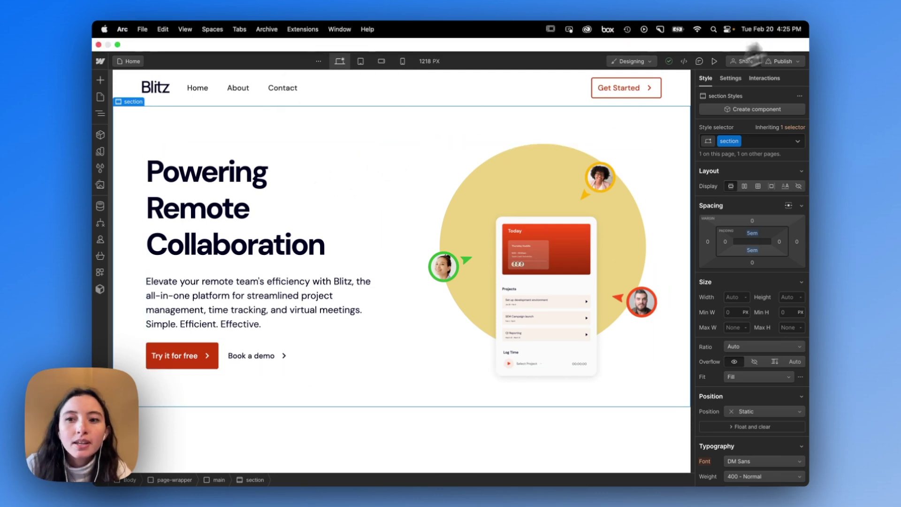
Step: Add a cc-hero combo class to the hero section and view it at mobile portrait
key(super+Return)
text(cc-hero)
key(Return)
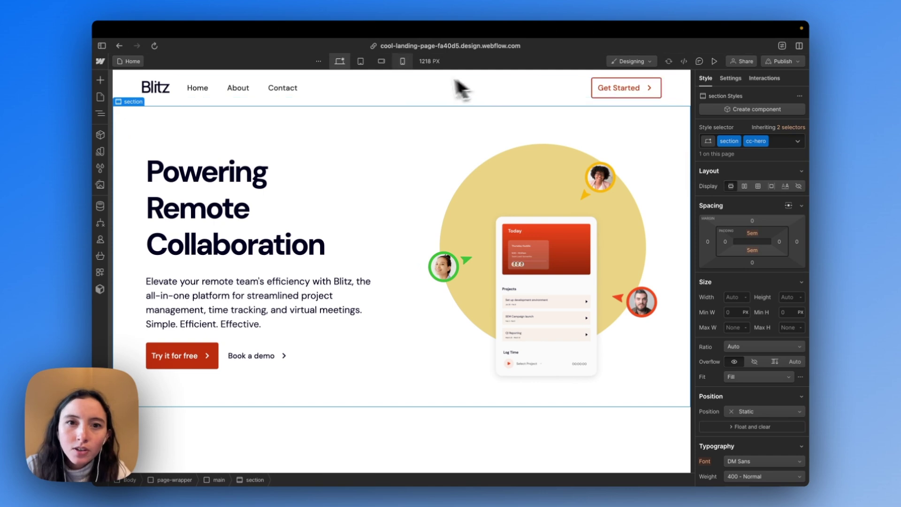
click(402, 61)
click(392, 64)
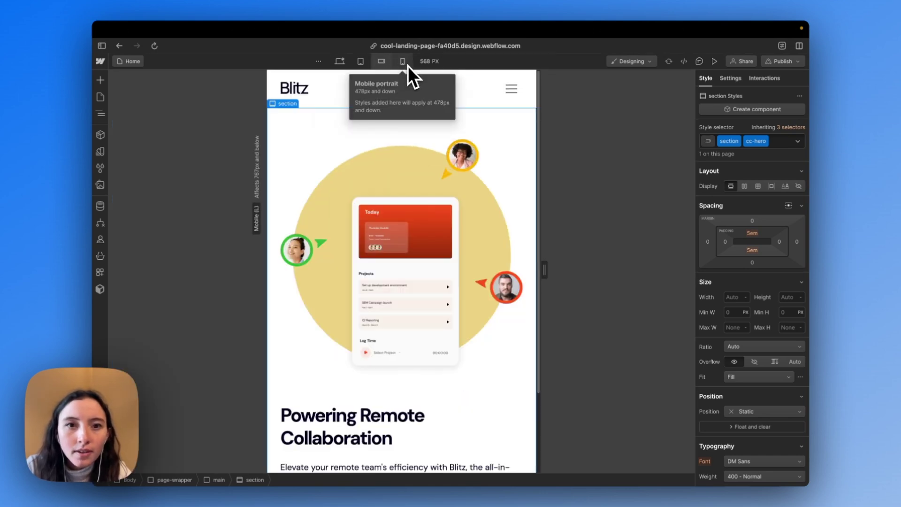
click(407, 65)
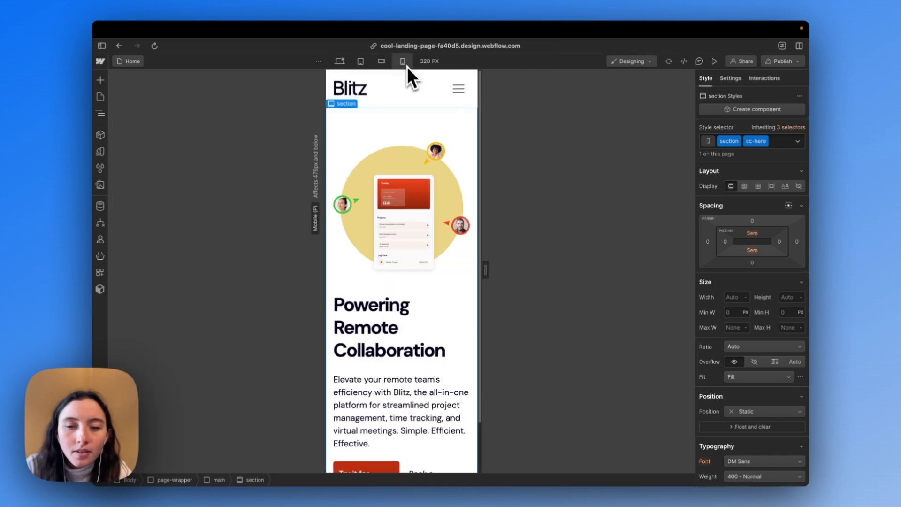
Step: Lower the cc-hero section's mobile portrait top padding to 1em
click(755, 236)
click(719, 267)
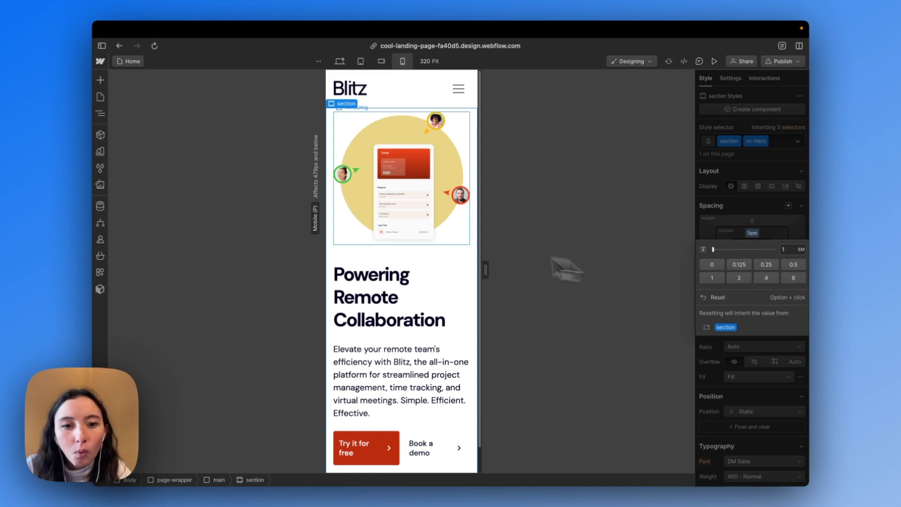
click(437, 239)
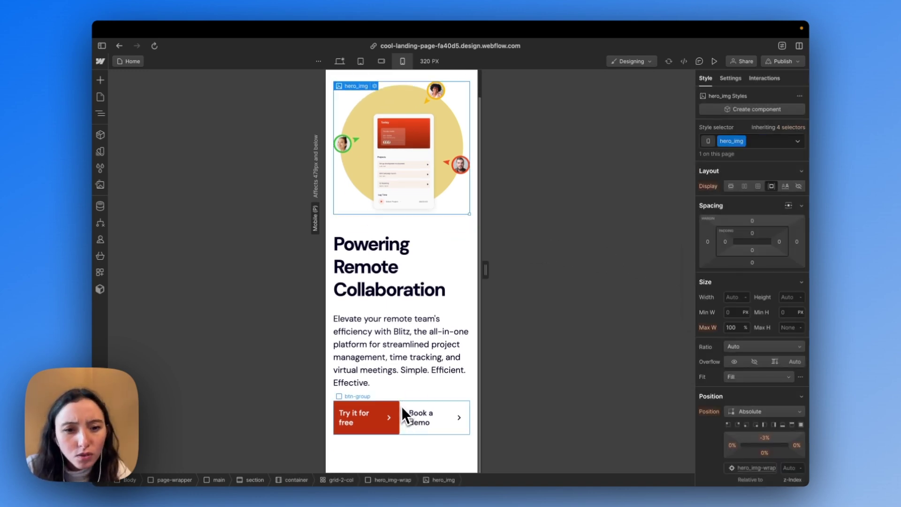
Step: Set btn-group children to wrap on mobile portrait, test narrow widths, then return to Desktop
click(401, 406)
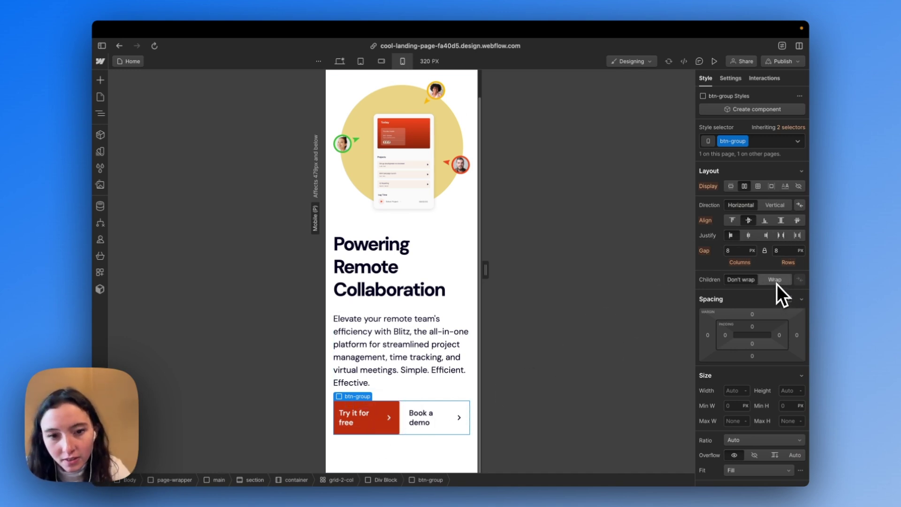
click(381, 61)
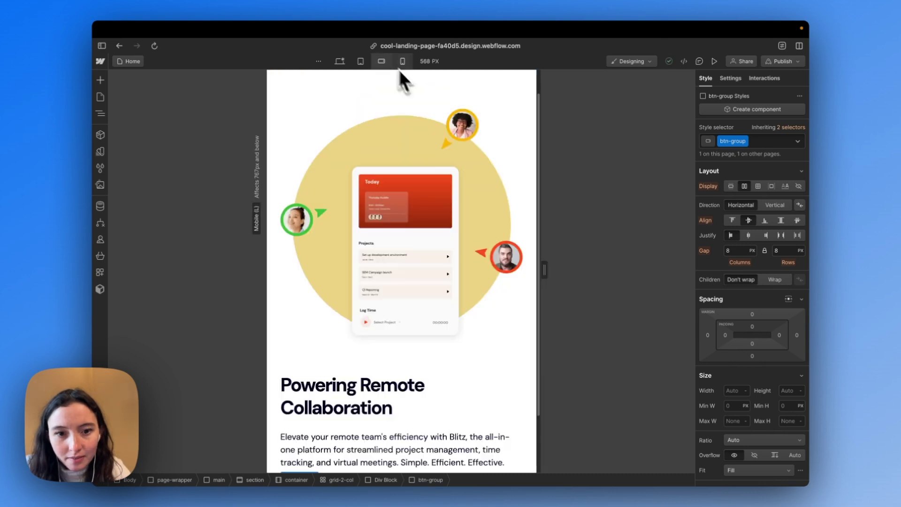
scroll(439, 195, down, 2)
click(402, 61)
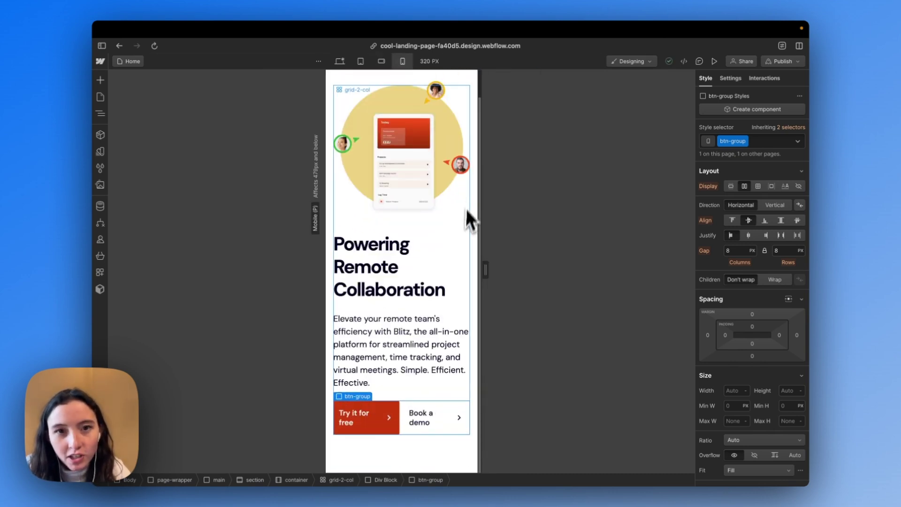
click(775, 280)
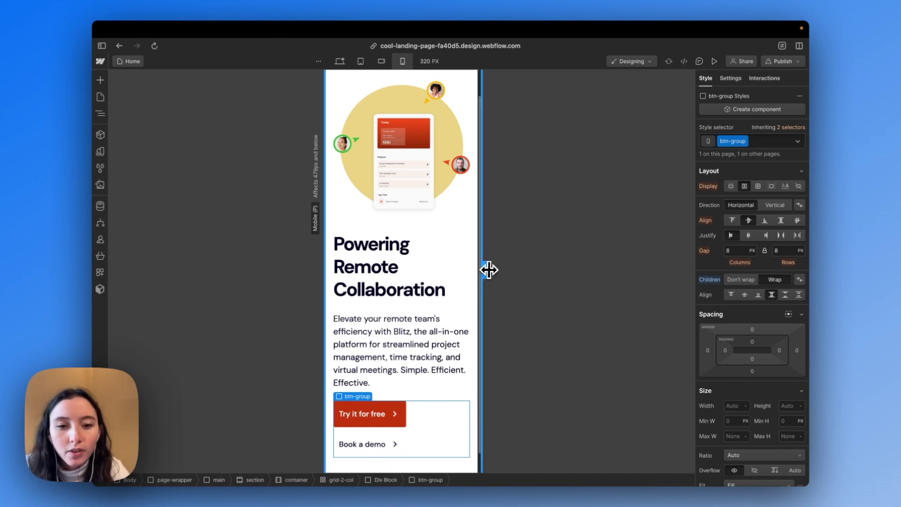
mouse_move(485, 268)
mouse_down()
mouse_move(524, 276)
mouse_move(459, 276)
mouse_move(494, 265)
mouse_up()
scroll(458, 310, down, 2)
click(339, 61)
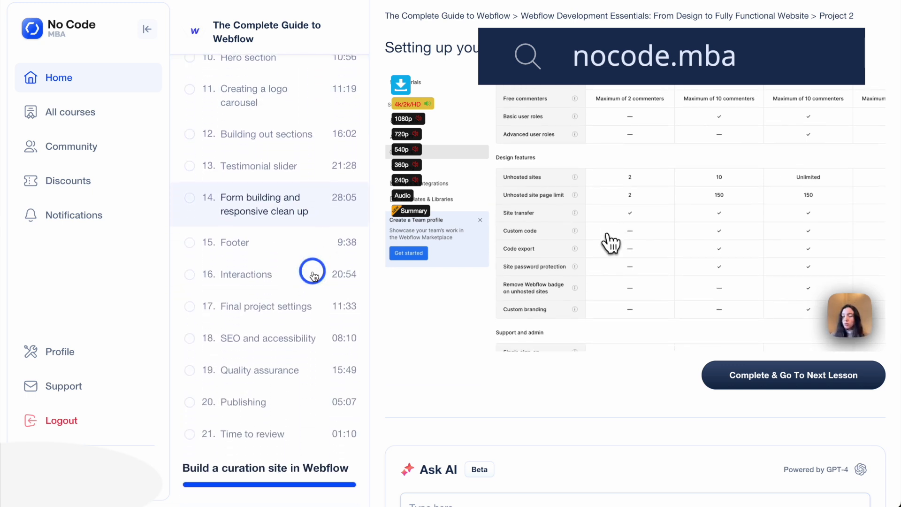
scroll(313, 274, down, 1)
scroll(313, 274, down, 2)
scroll(313, 273, down, 1)
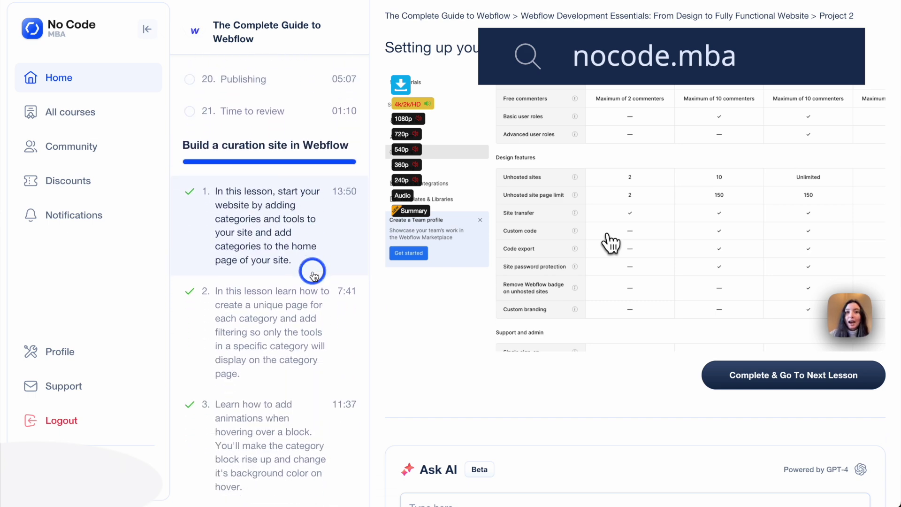